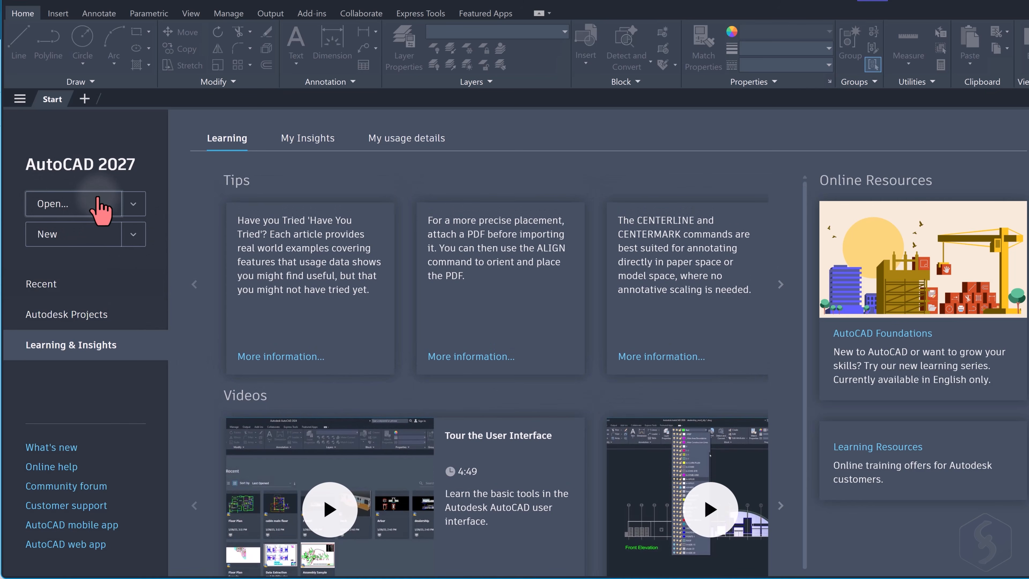
# Create a new blank drawing and look through its Insert, Annotate and Parametric tool sets before returning to the Home tools.
pyautogui.click(87, 240)
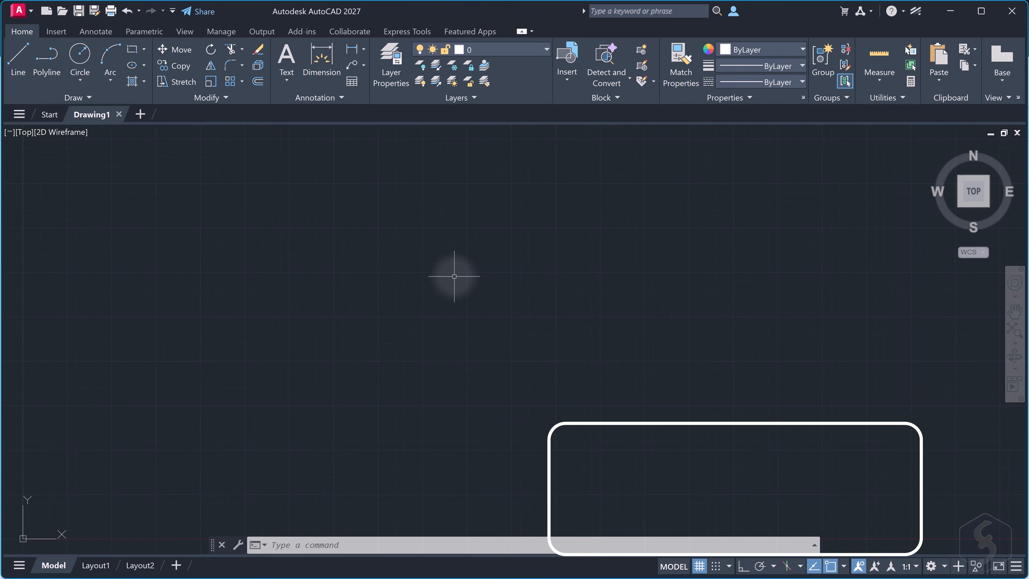
pyautogui.click(56, 31)
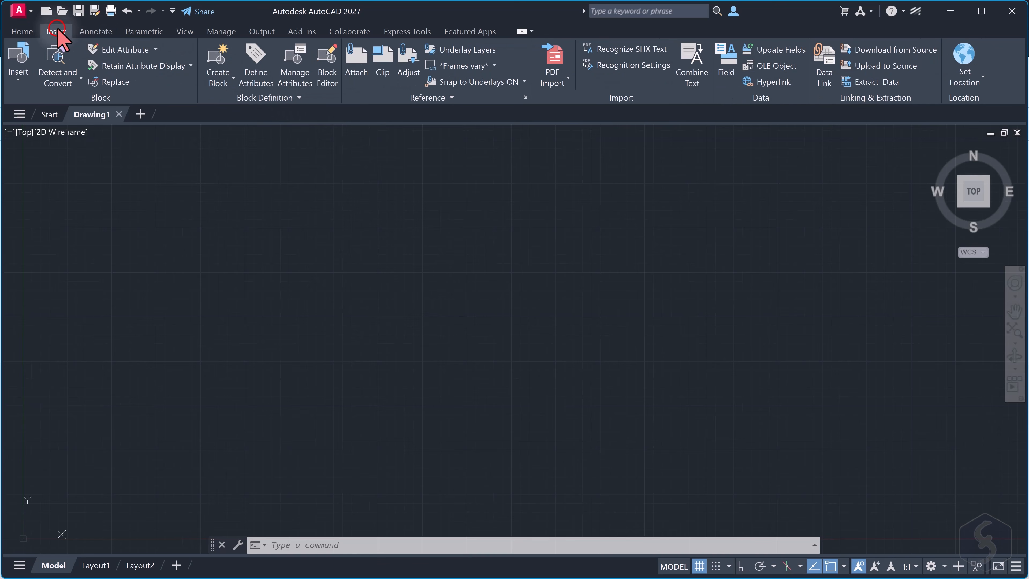
pyautogui.click(101, 29)
pyautogui.click(144, 31)
pyautogui.click(28, 28)
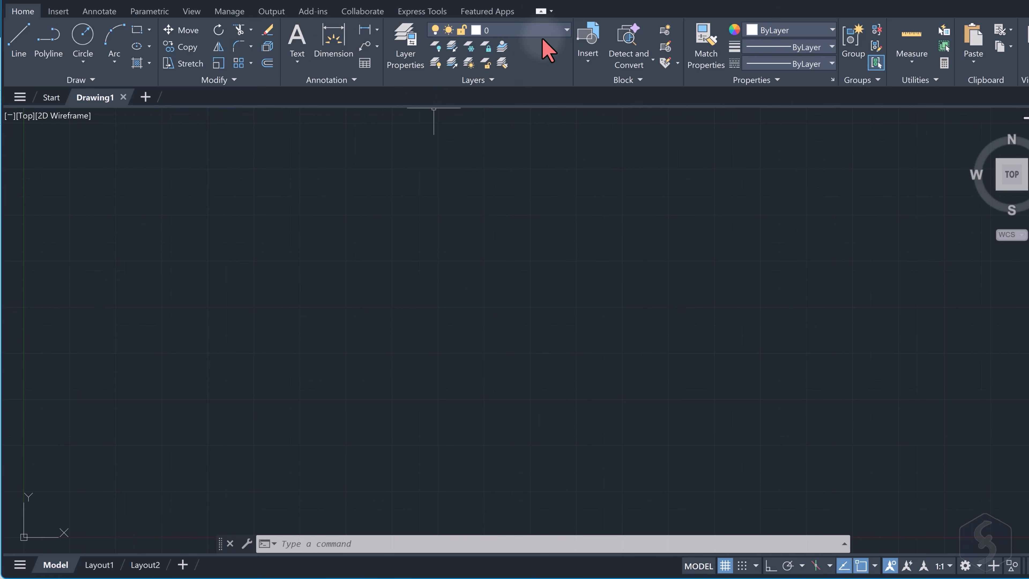
# Cycle the ribbon through its minimized display states and restore it to full display.
pyautogui.click(540, 11)
pyautogui.click(541, 11)
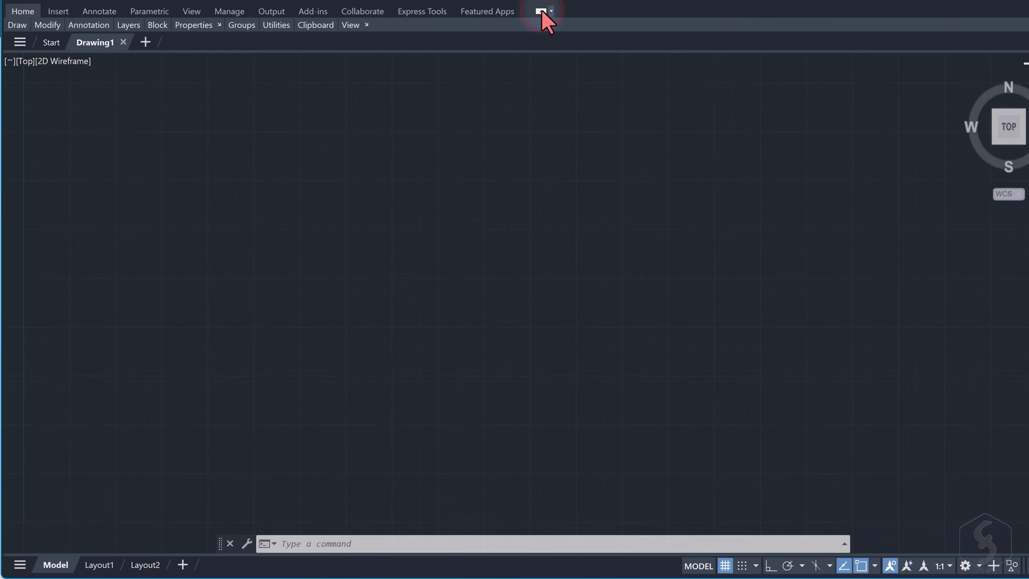
pyautogui.click(541, 11)
pyautogui.click(541, 11)
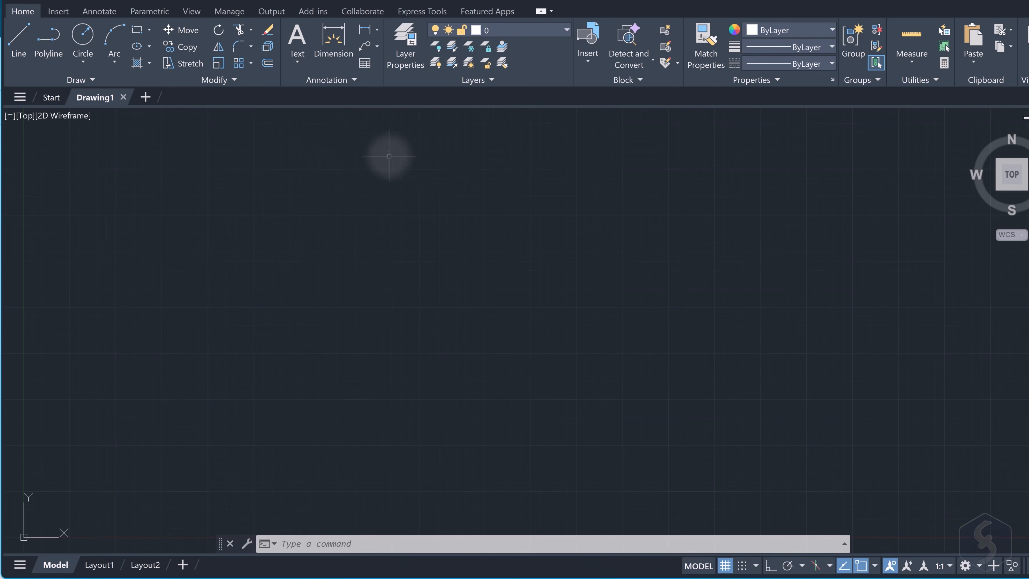
# Show the Properties palette from the set of view tools.
pyautogui.click(191, 12)
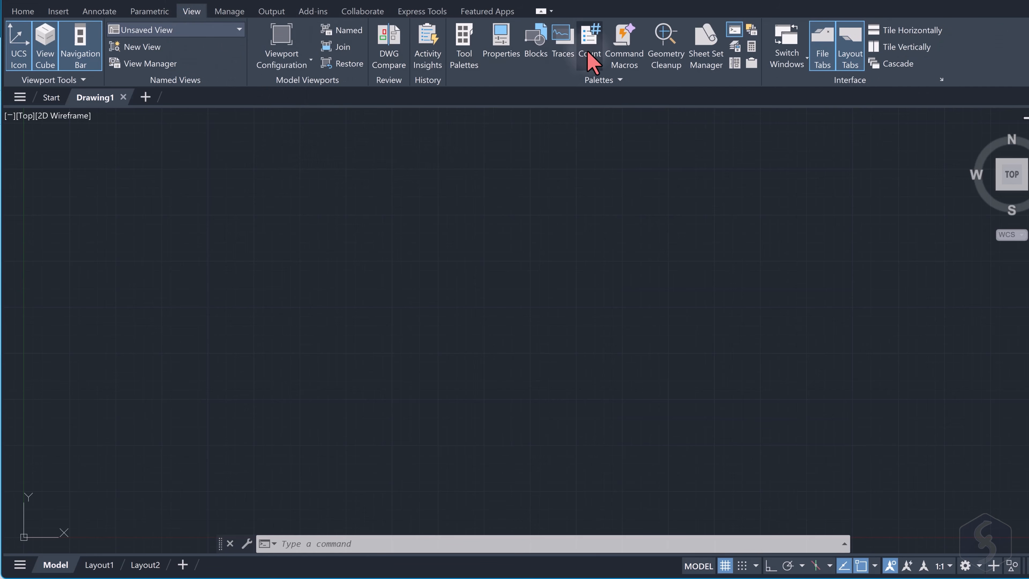
pyautogui.click(495, 57)
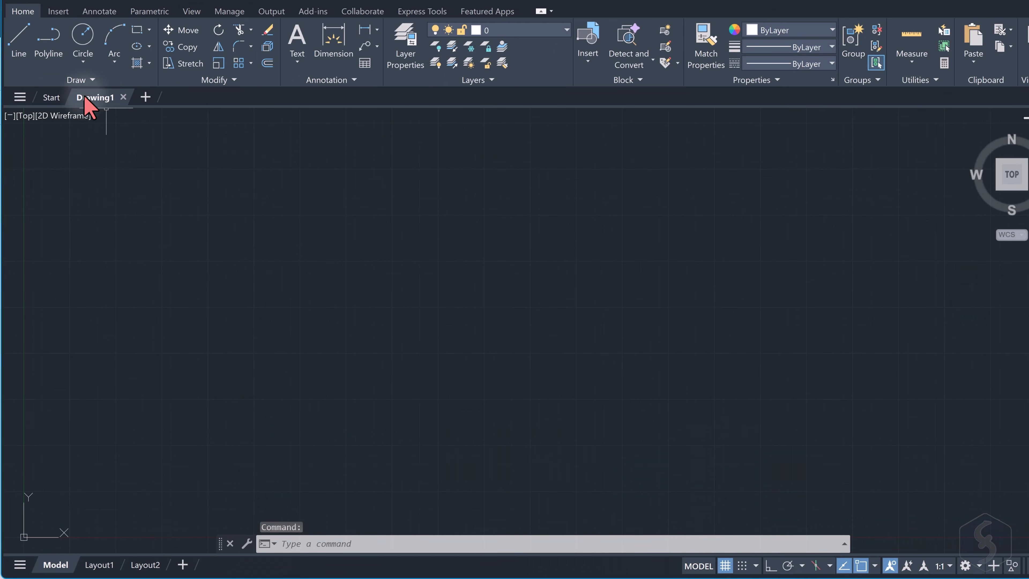
pyautogui.moveTo(91, 101)
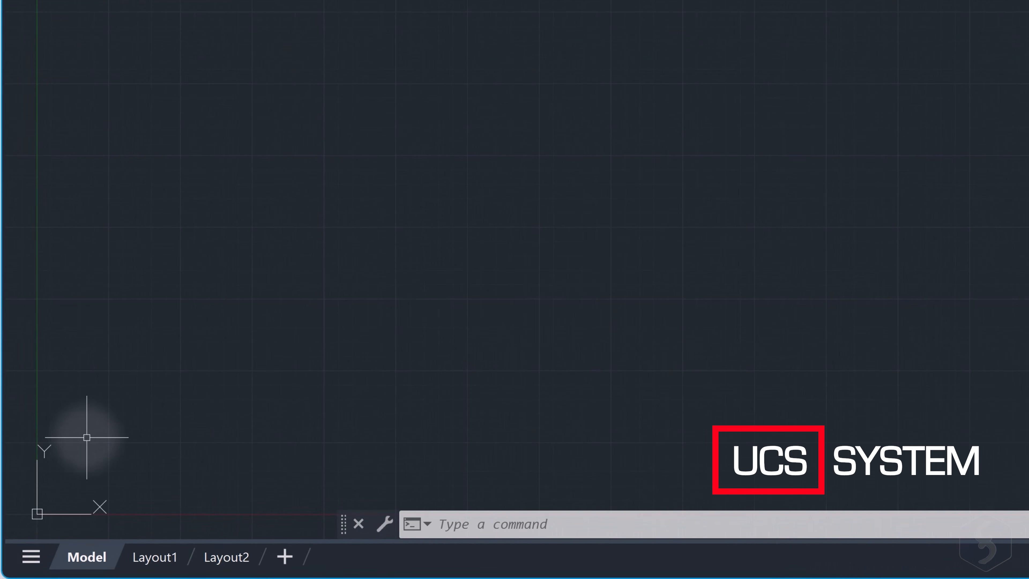
pyautogui.scroll(-3, 87, 466)
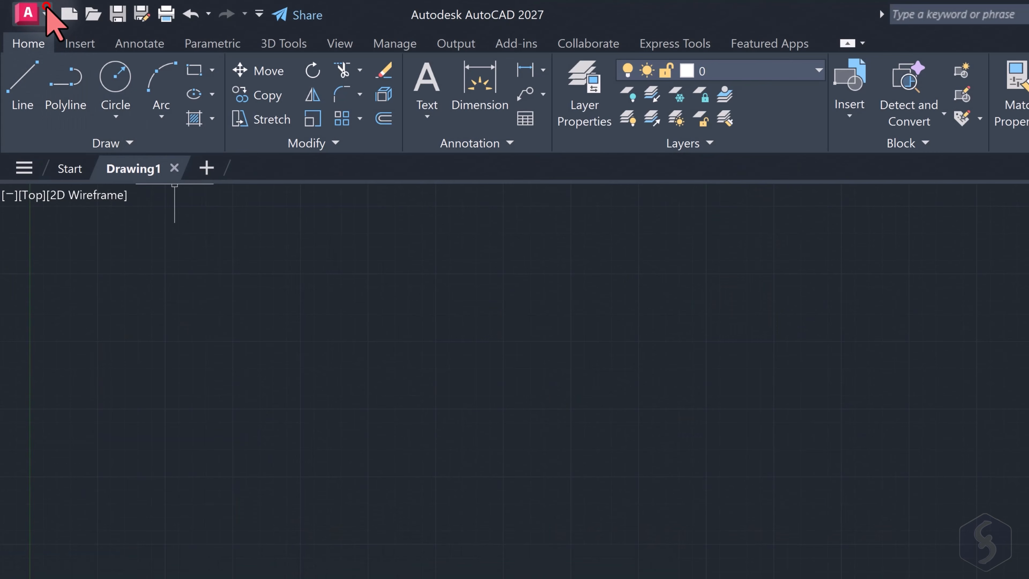
# Start saving the drawing as a new file and look through the existing drawings in the AutoCAD folder.
pyautogui.click(46, 6)
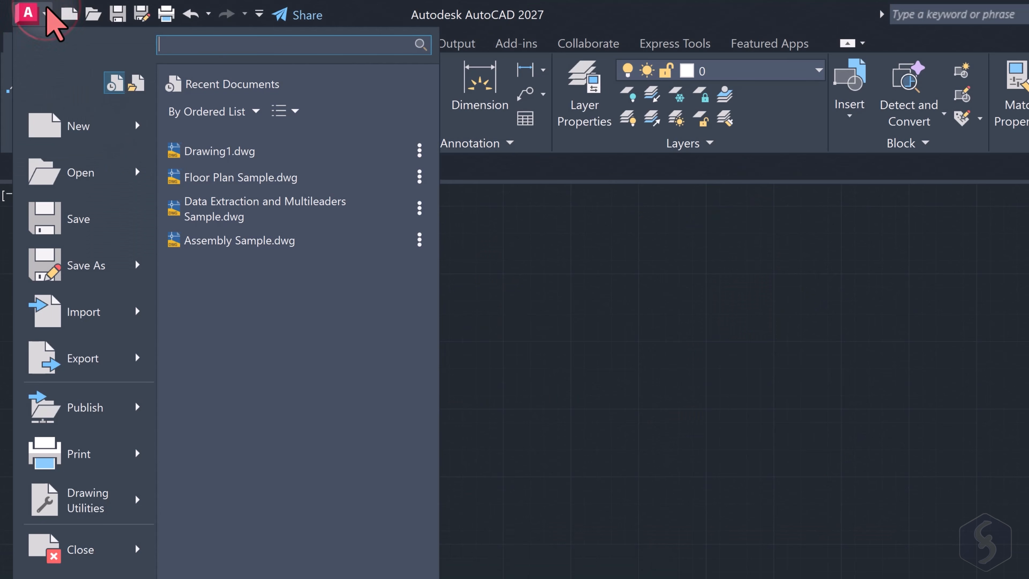
pyautogui.click(83, 275)
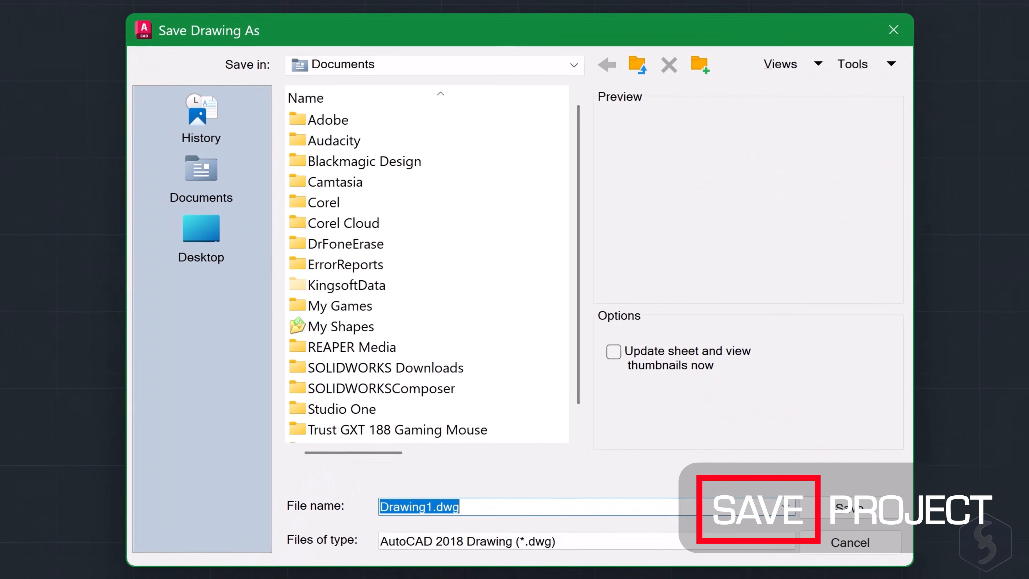
pyautogui.click(506, 510)
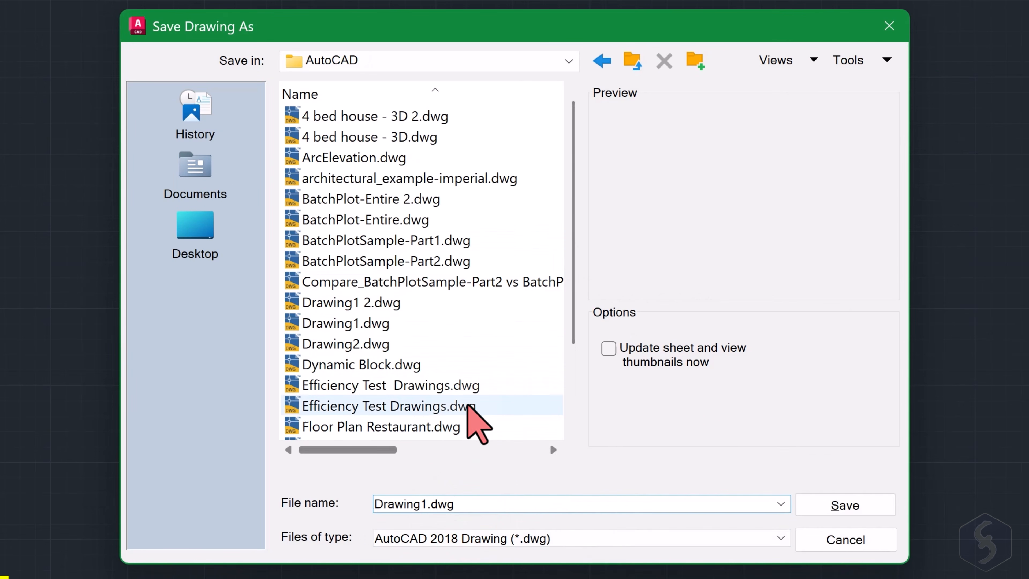
pyautogui.scroll(-1, 446, 154)
pyautogui.scroll(-1, 413, 140)
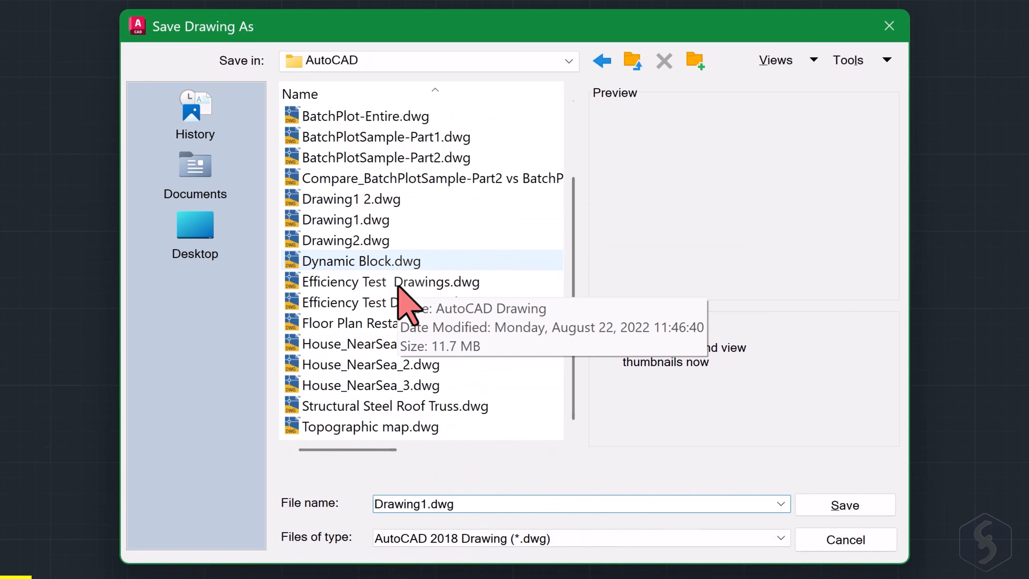
pyautogui.scroll(2, 393, 433)
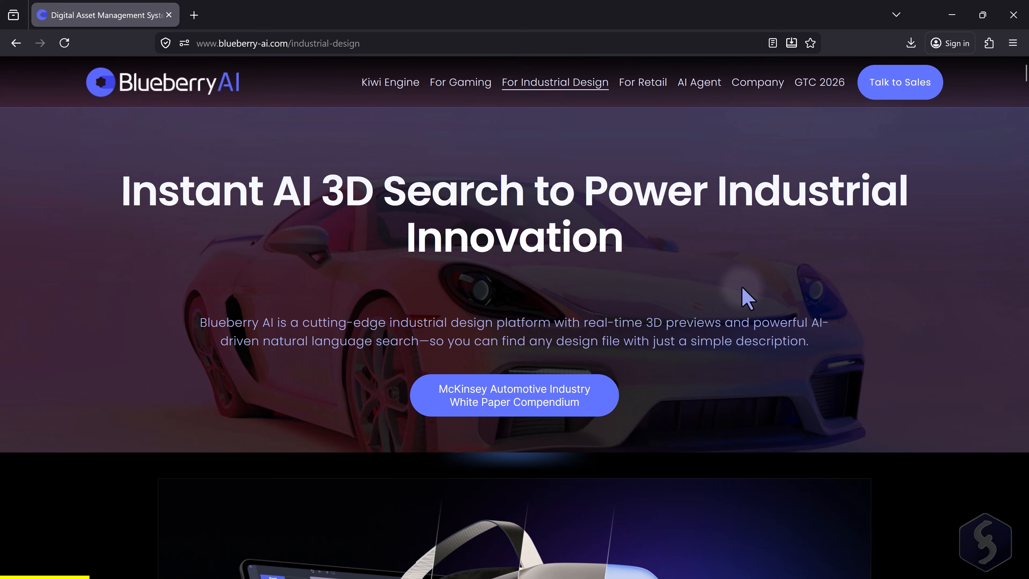
# Switch to the Blueberry AI website in the browser and look through its industrial design page.
pyautogui.scroll(-5, 745, 293)
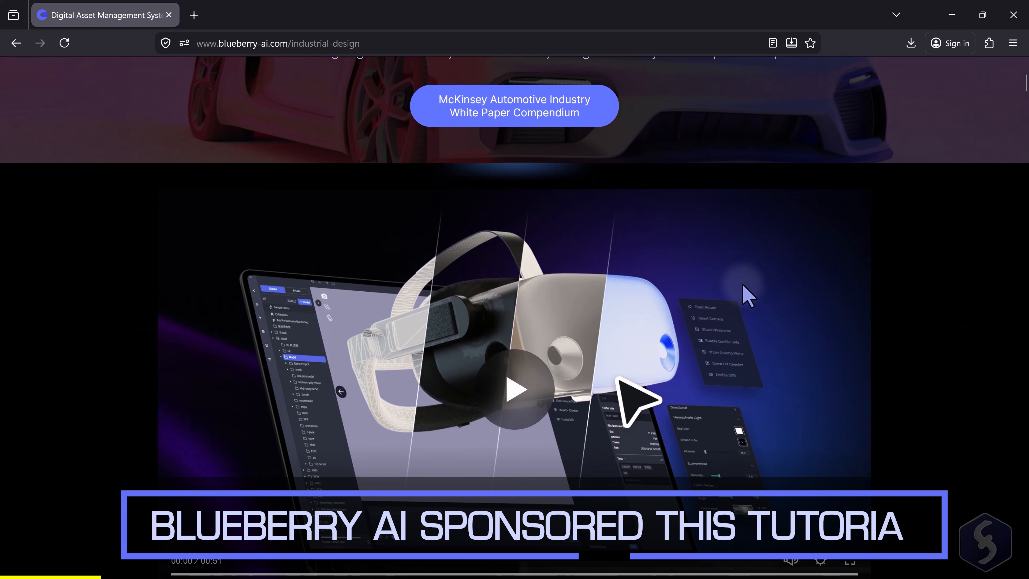
pyautogui.scroll(-10, 747, 295)
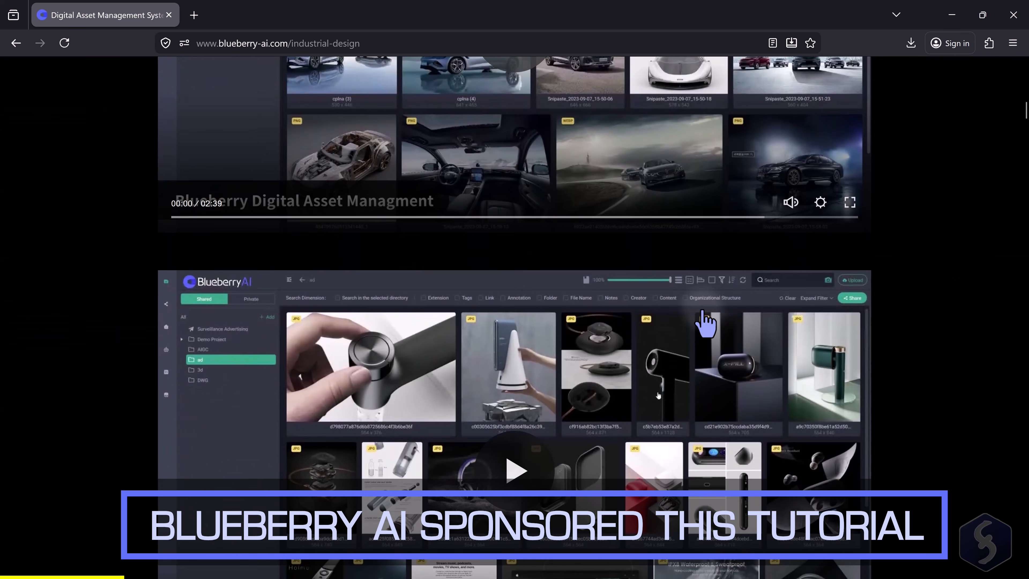
pyautogui.scroll(-10, 259, 316)
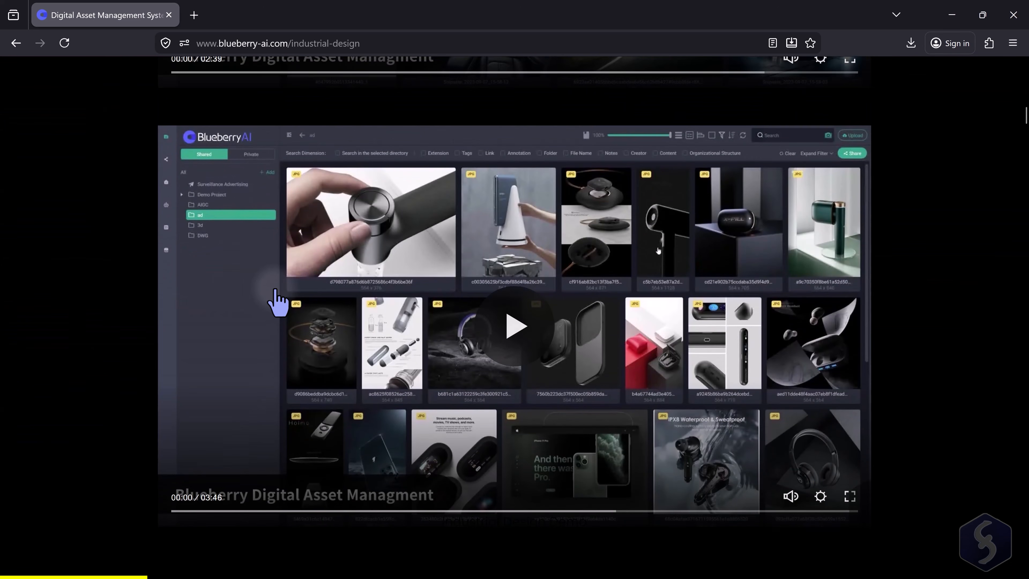
pyautogui.scroll(-2, 276, 290)
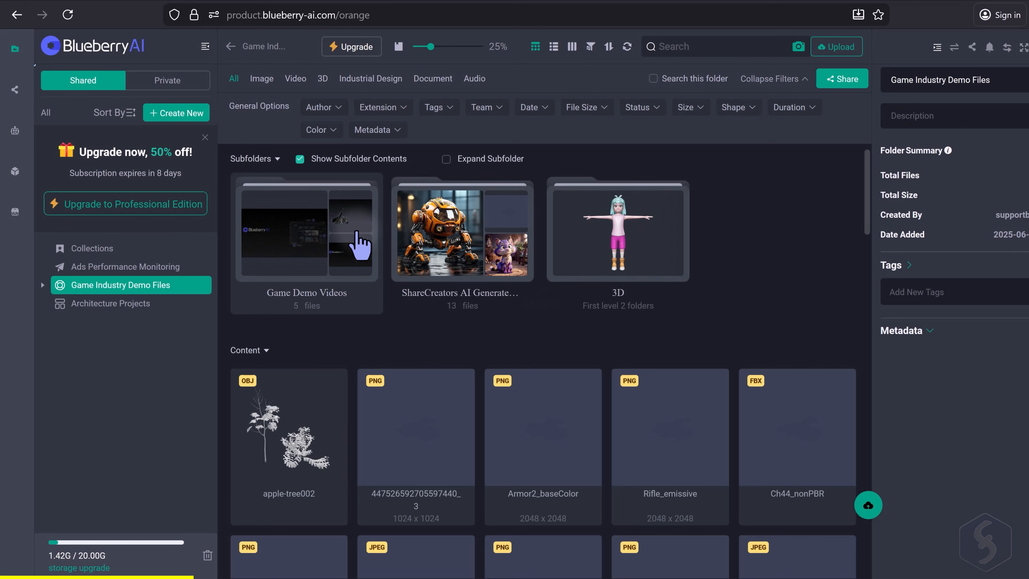
# Browse the asset thumbnails in the Game Industry Demo Files folder.
pyautogui.scroll(-2, 625, 306)
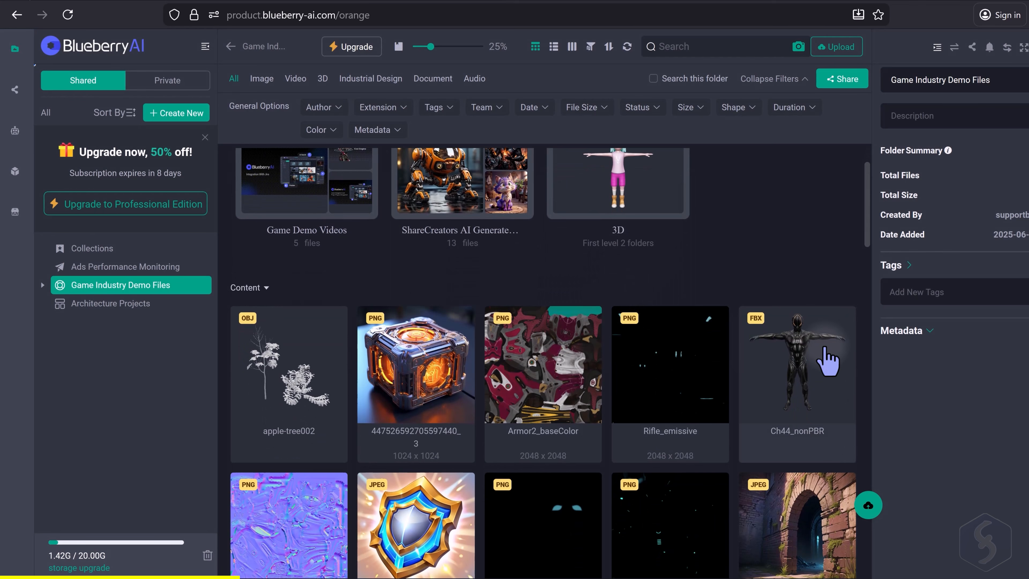
pyautogui.scroll(-5, 826, 361)
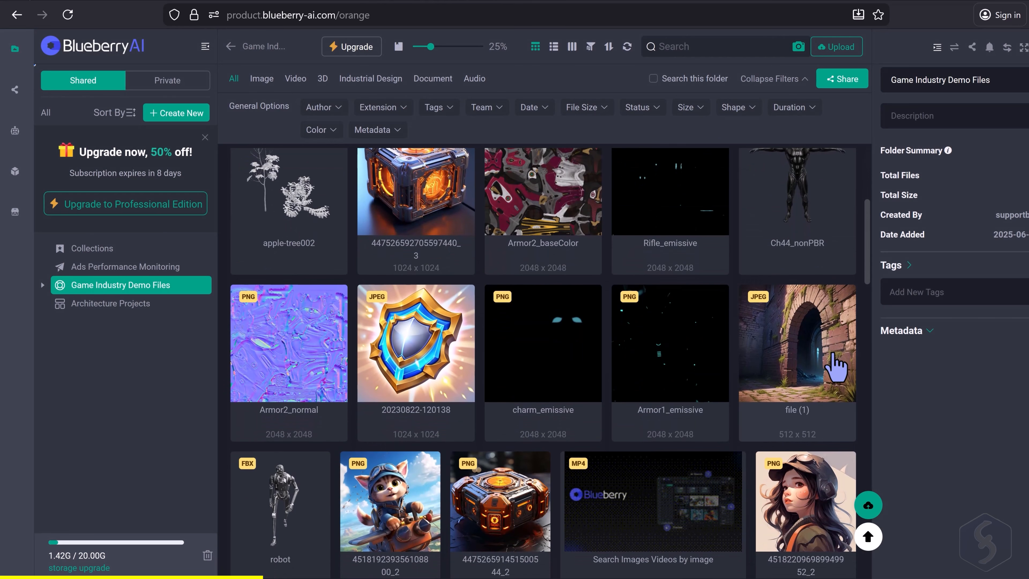
pyautogui.scroll(-3, 833, 367)
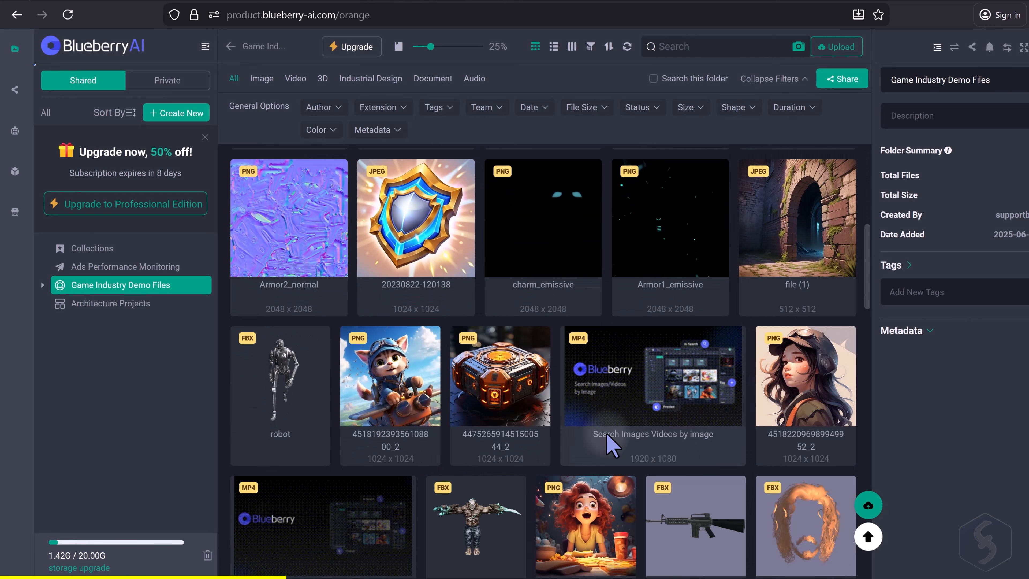
pyautogui.scroll(-3, 534, 462)
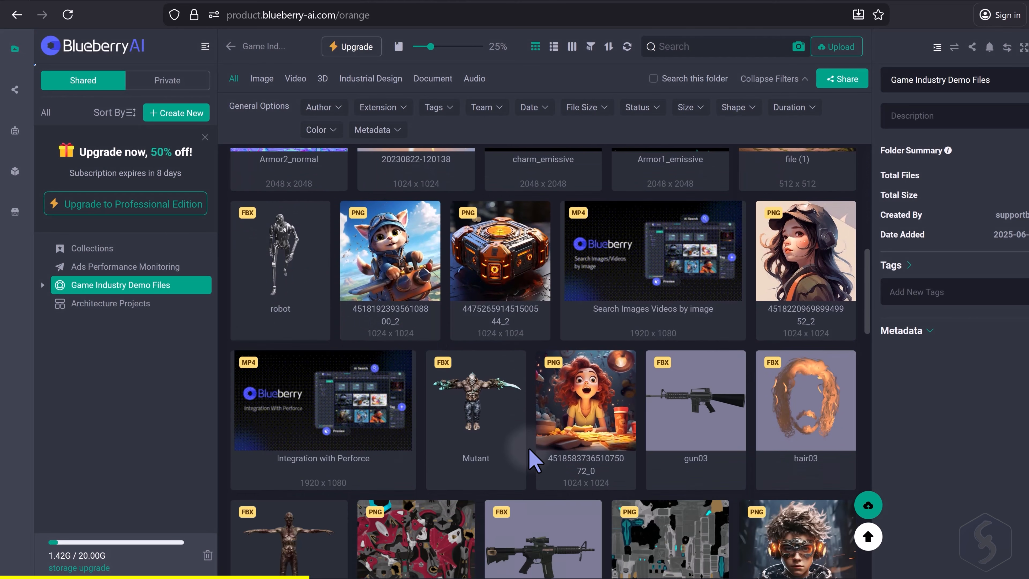
pyautogui.scroll(-3, 466, 452)
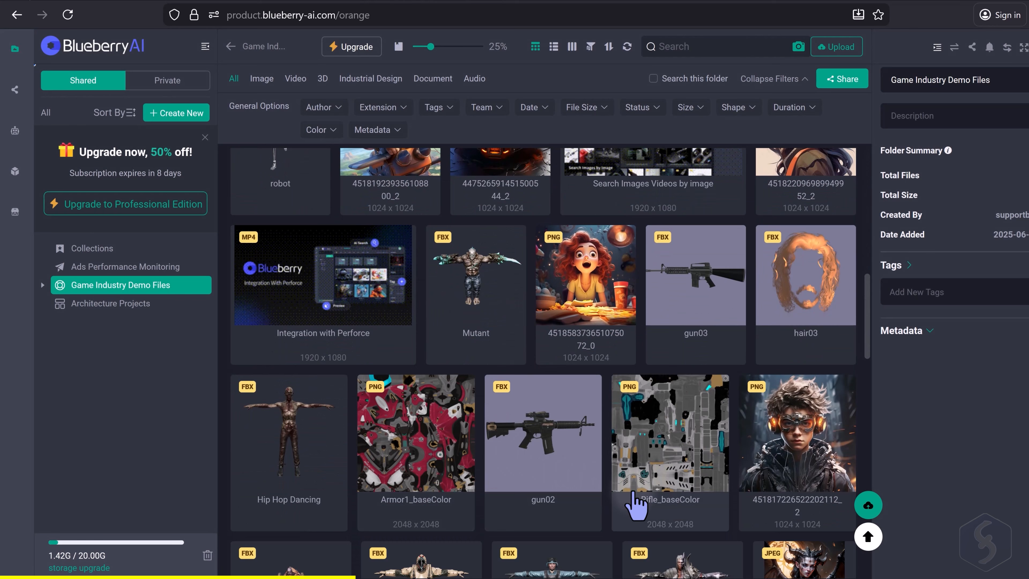
# Inspect the 3D preview of the multi-storey building from the Architecture Projects folder from different angles.
pyautogui.click(624, 500)
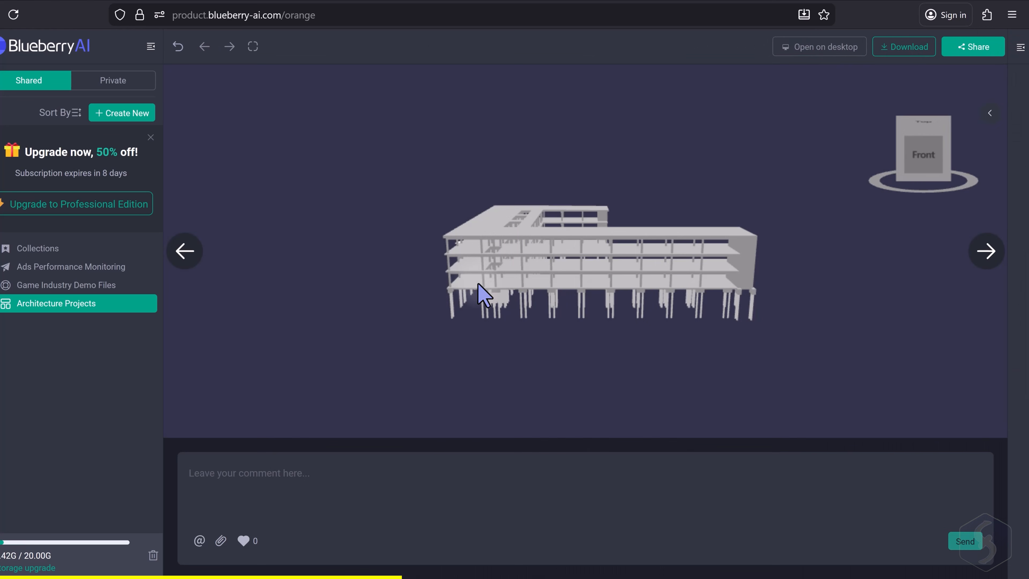
pyautogui.click(790, 237)
pyautogui.moveTo(777, 248); pyautogui.dragTo(413, 298)
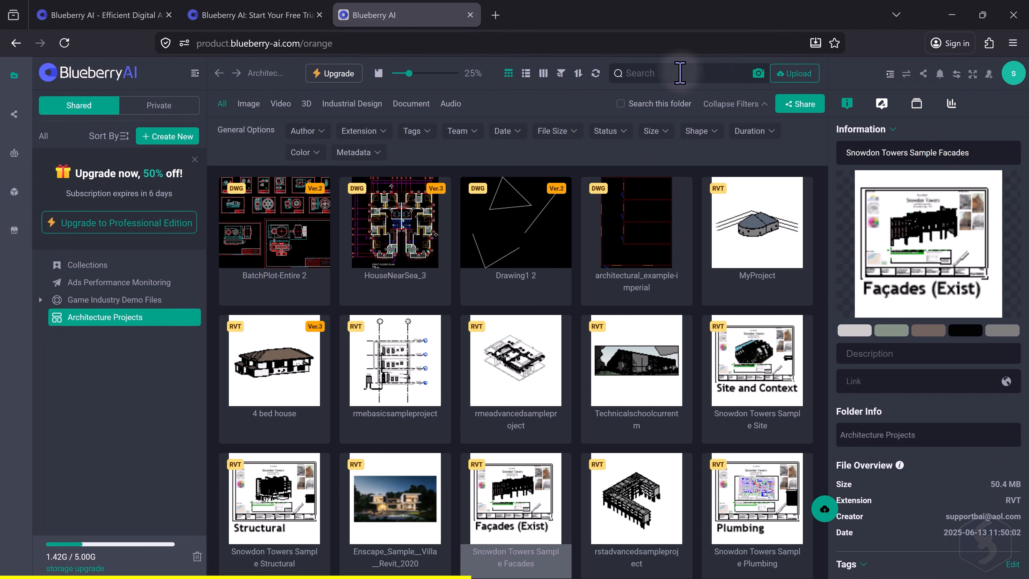
# Search the asset library for "floor plan" and review the matching files.
pyautogui.click(679, 73)
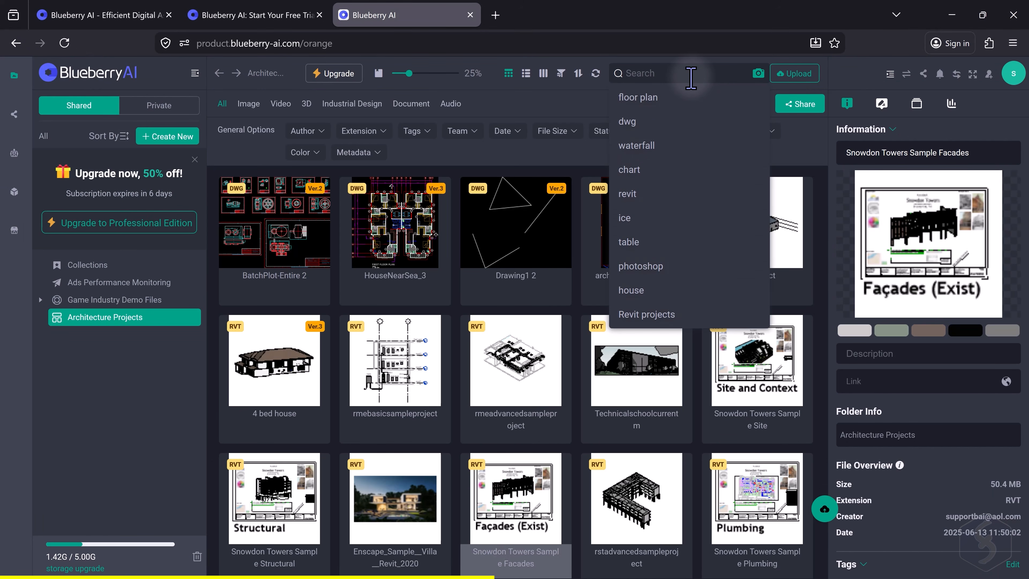
pyautogui.write('floor plan')
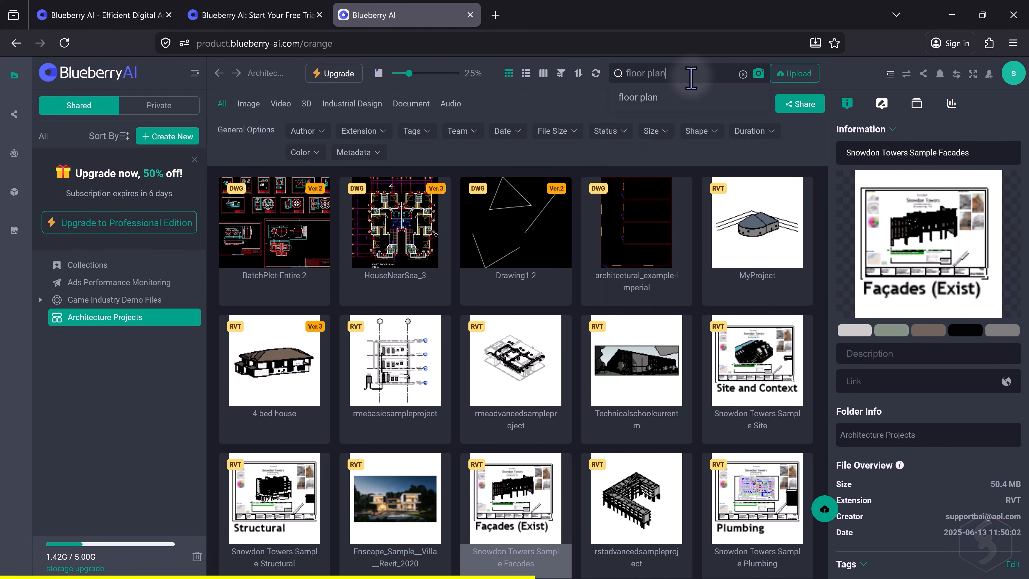
pyautogui.press('Return')
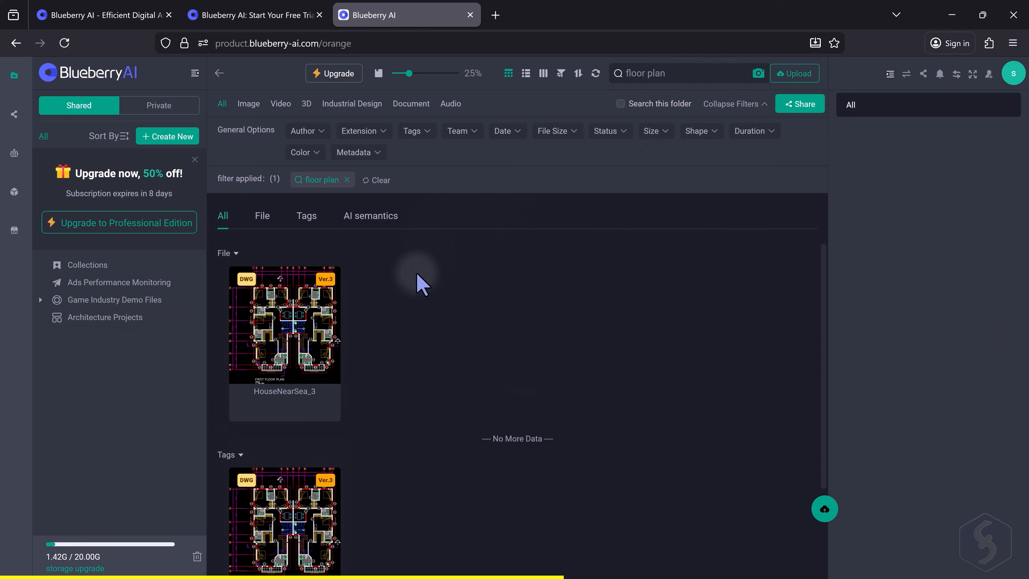
pyautogui.scroll(-3, 435, 331)
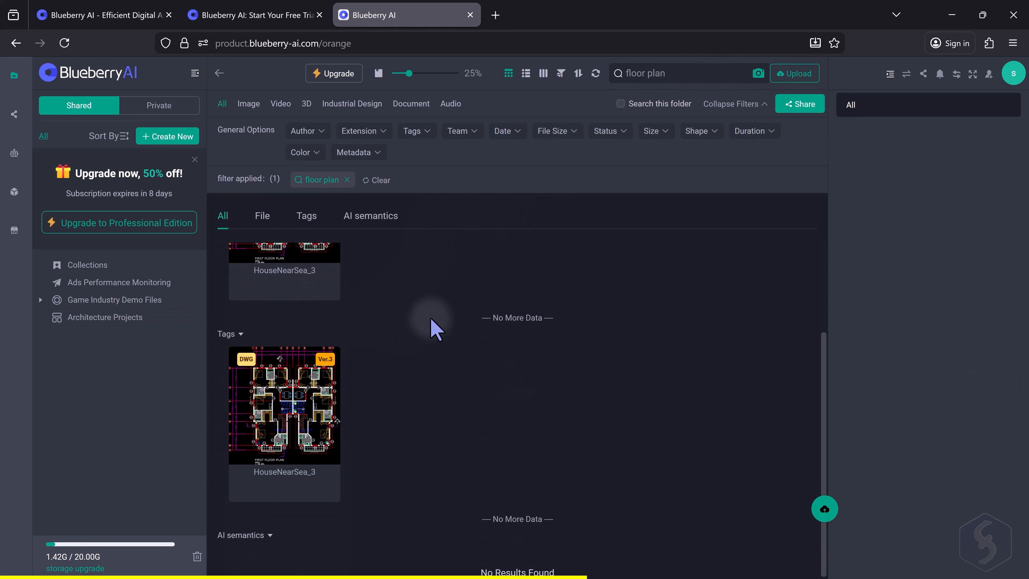
pyautogui.scroll(3, 432, 329)
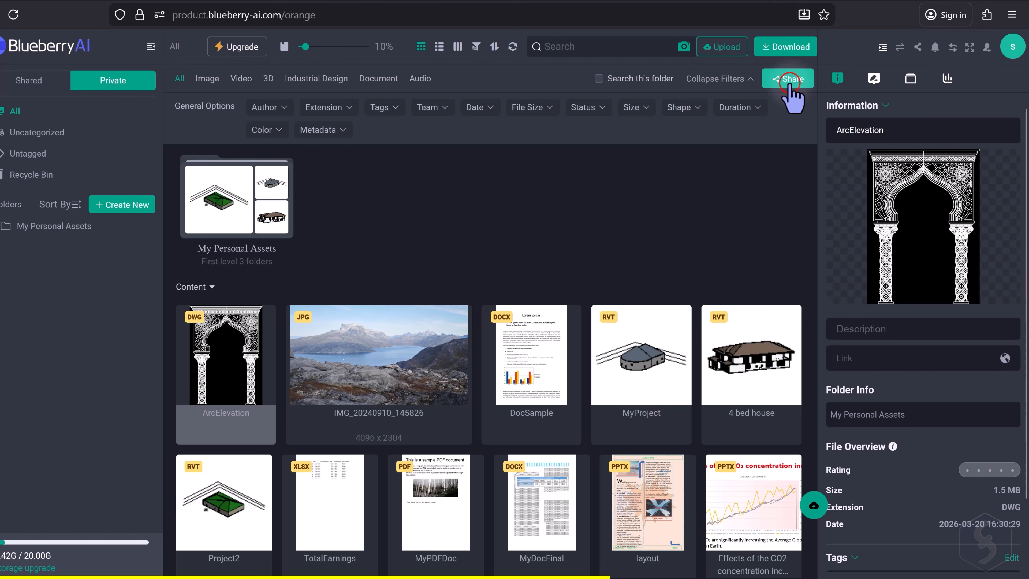
# Share the selected ArcElevation.dwg file, opening access to anyone with the link and adding All Team Members.
pyautogui.click(790, 80)
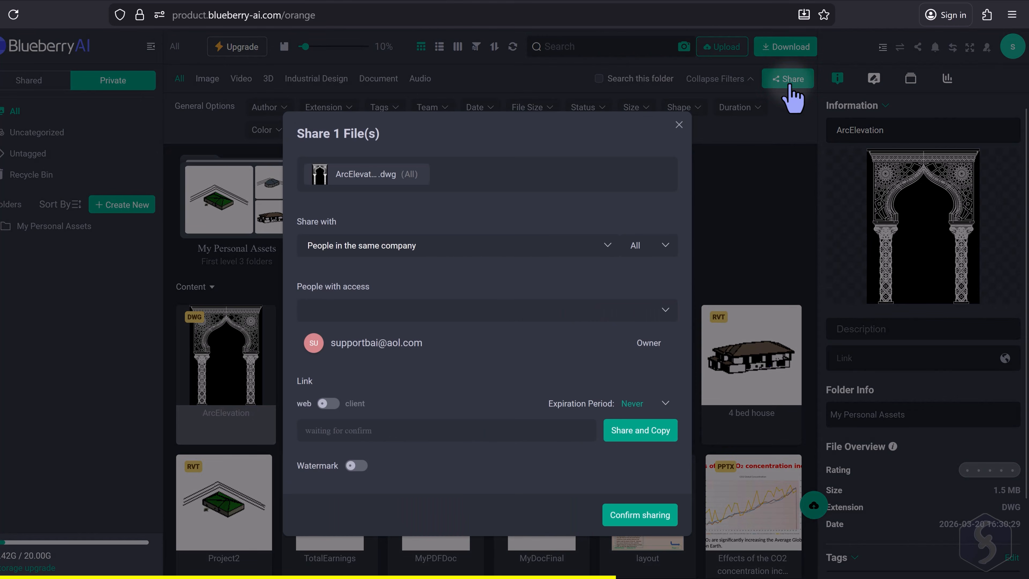
pyautogui.click(648, 523)
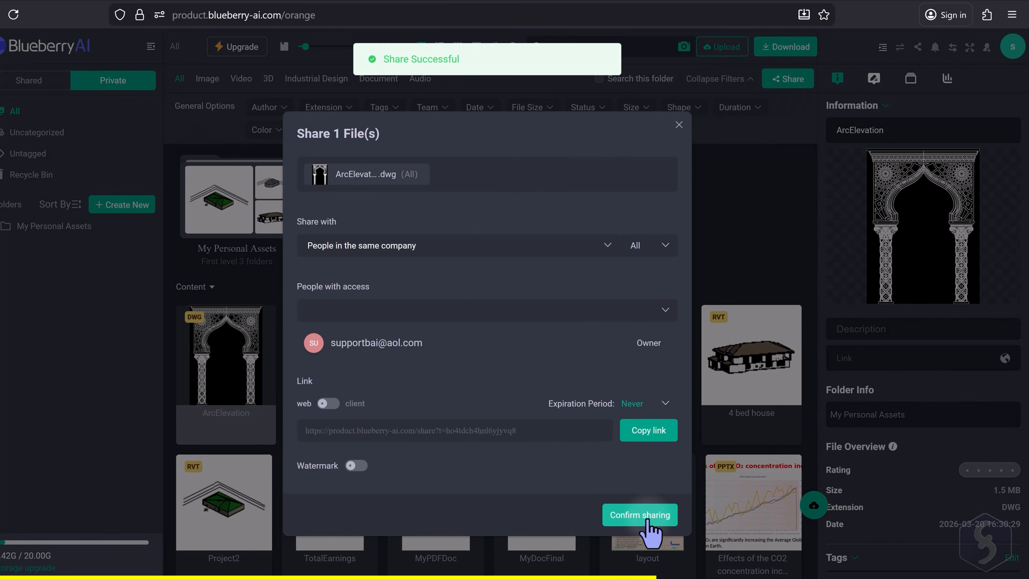
pyautogui.click(606, 248)
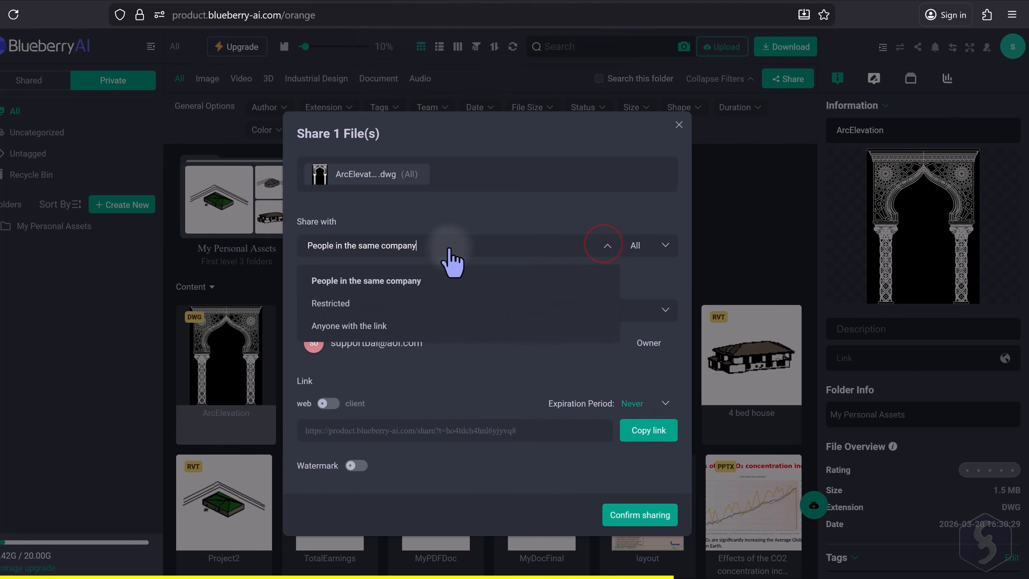
pyautogui.click(401, 326)
pyautogui.click(506, 314)
pyautogui.write('s')
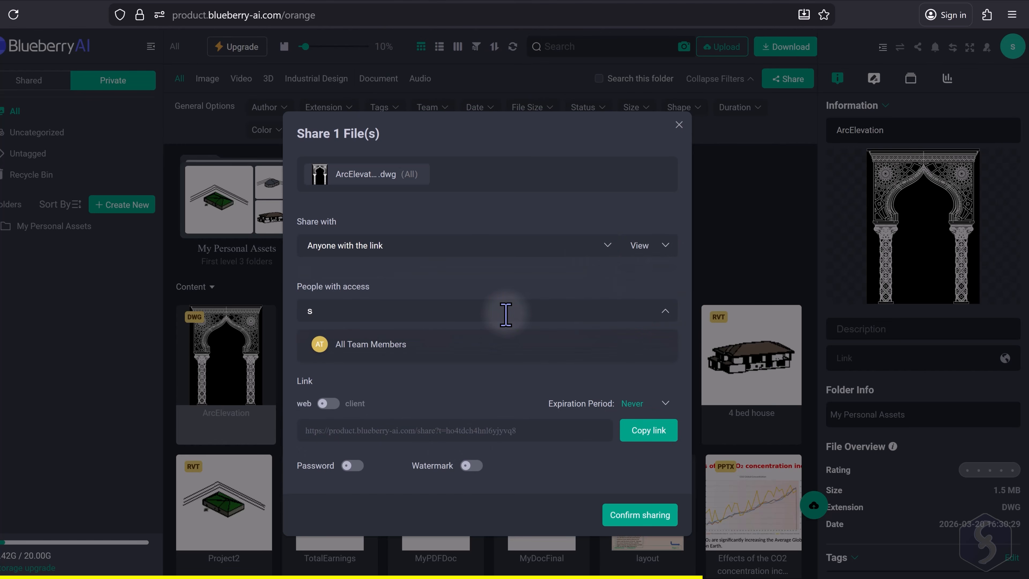
pyautogui.click(363, 353)
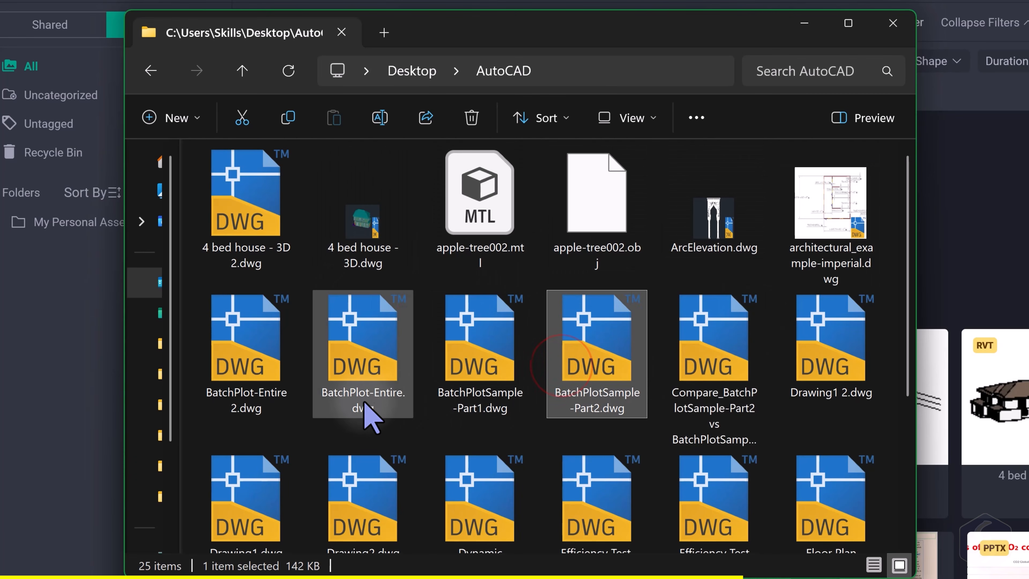
# Look through the BatchPlot drawings in the Desktop's AutoCAD folder.
pyautogui.click(259, 360)
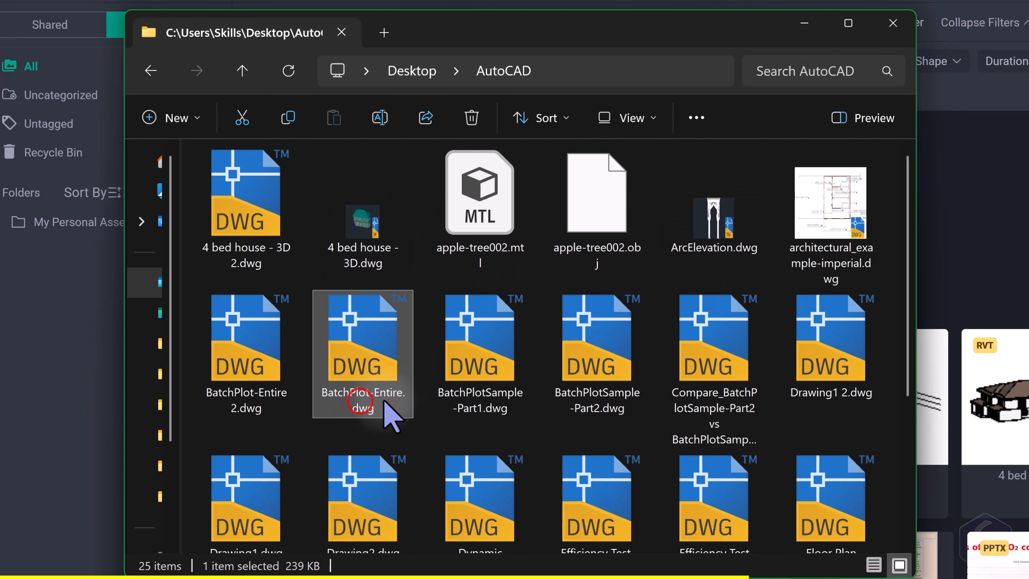
pyautogui.click(271, 407)
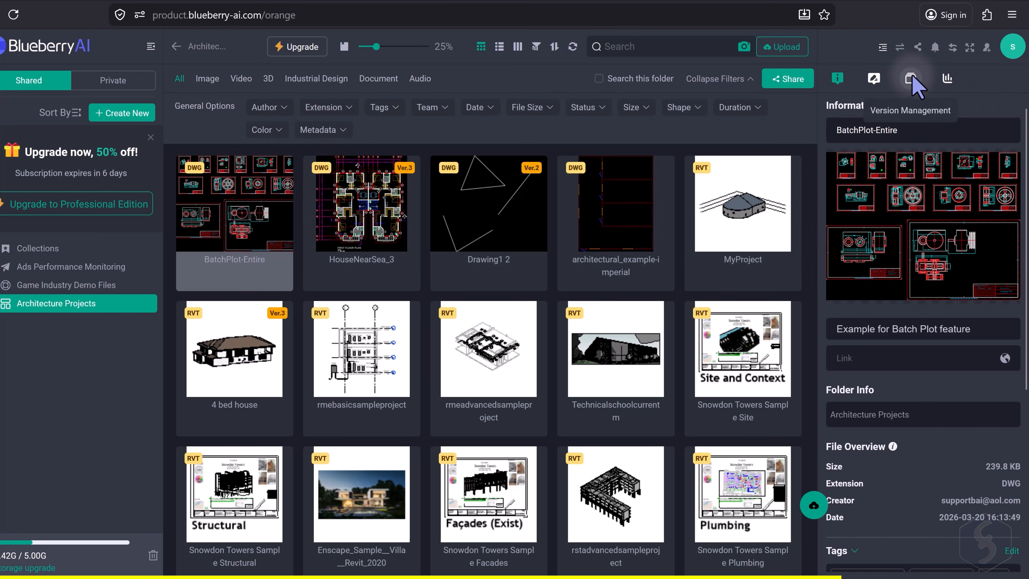
# Open the version history of the BatchPlot-Entire drawing and bring up the upload window for a new version.
pyautogui.click(911, 77)
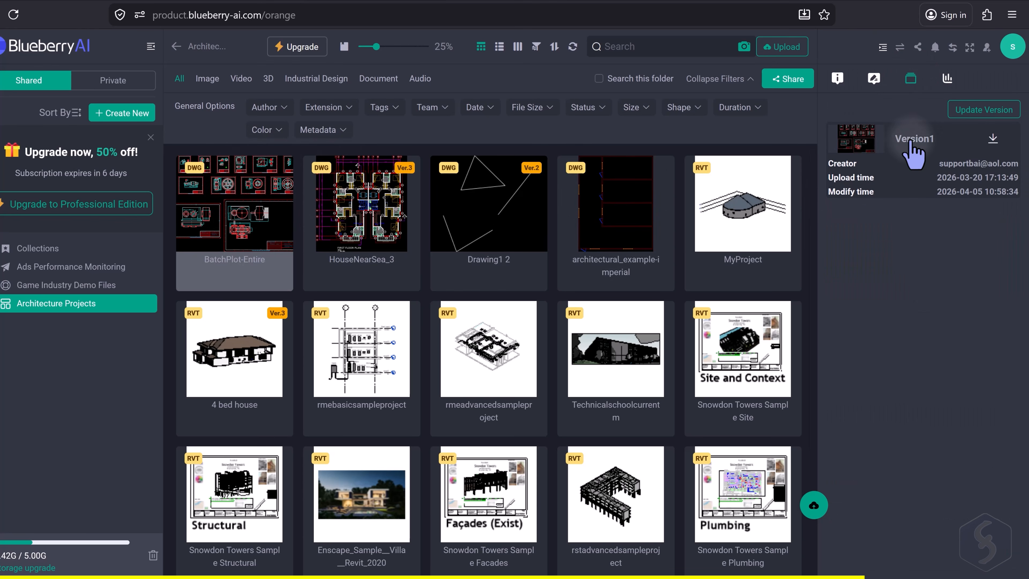
pyautogui.click(997, 110)
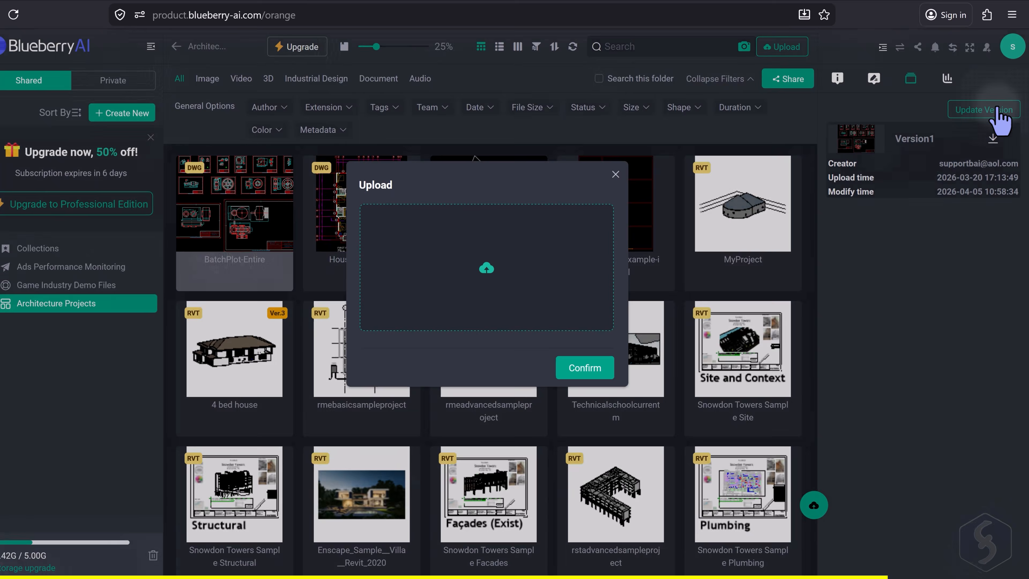
pyautogui.click(714, 372)
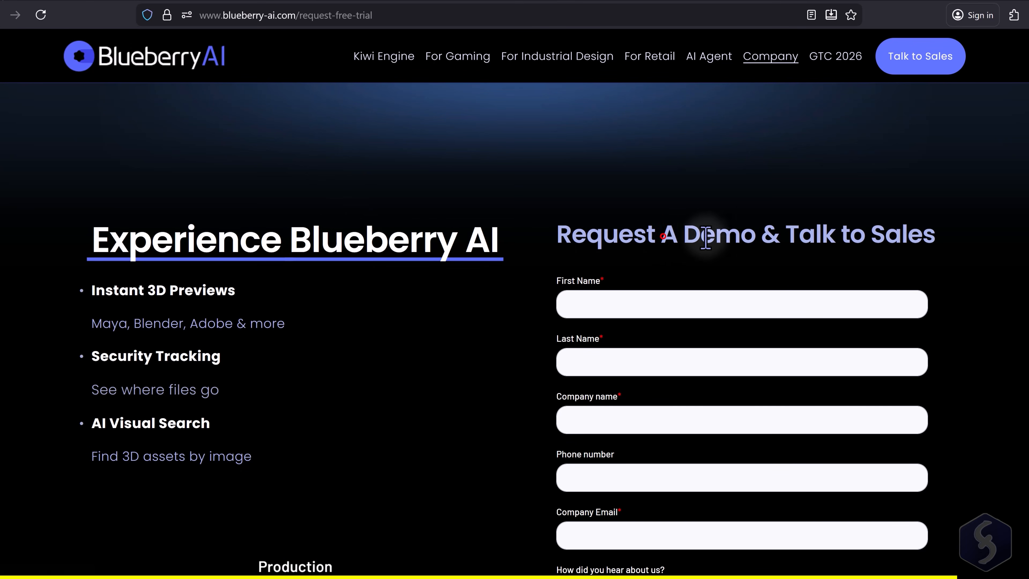
# Review the demo request form, workflow diagram and awards on the Blueberry AI free trial page.
pyautogui.moveTo(705, 237); pyautogui.dragTo(905, 234)
pyautogui.click(901, 232)
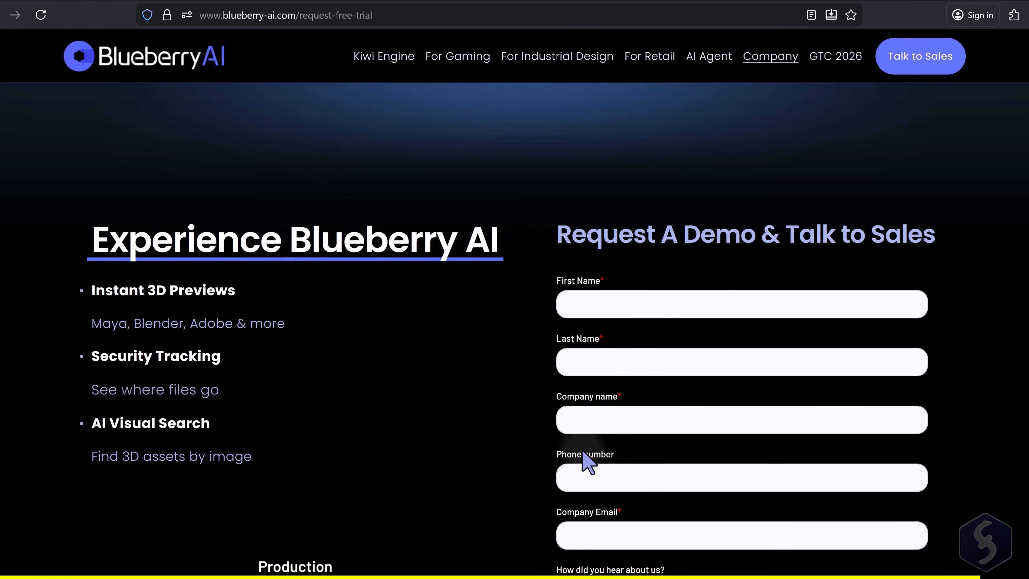
pyautogui.scroll(-10, 351, 333)
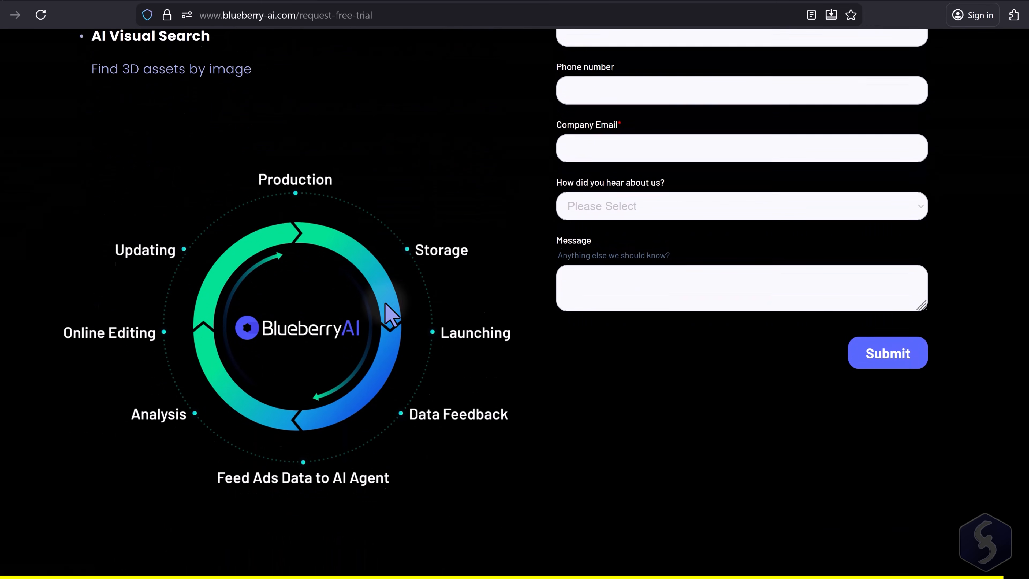
pyautogui.scroll(-6, 636, 356)
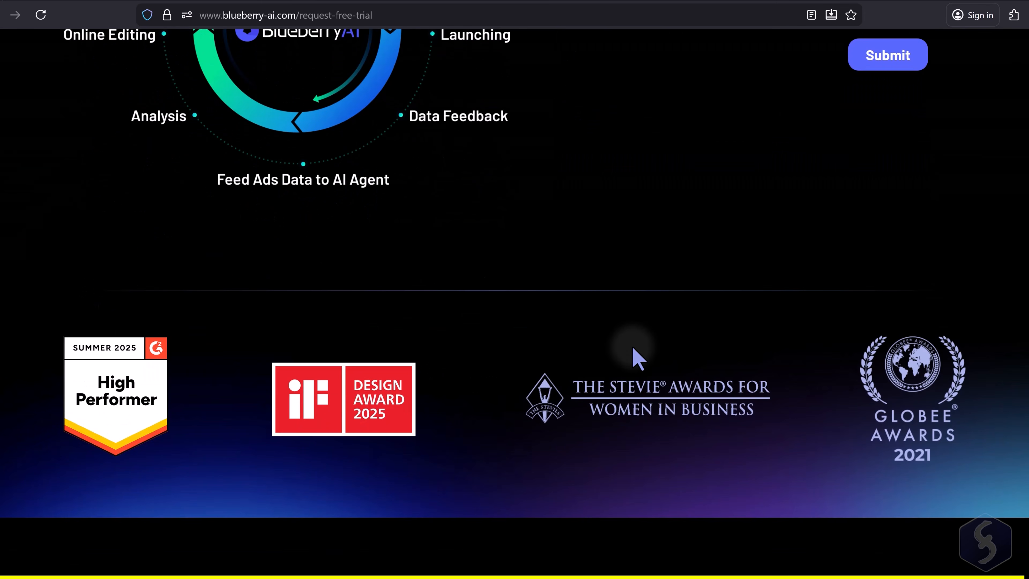
pyautogui.scroll(-5, 633, 348)
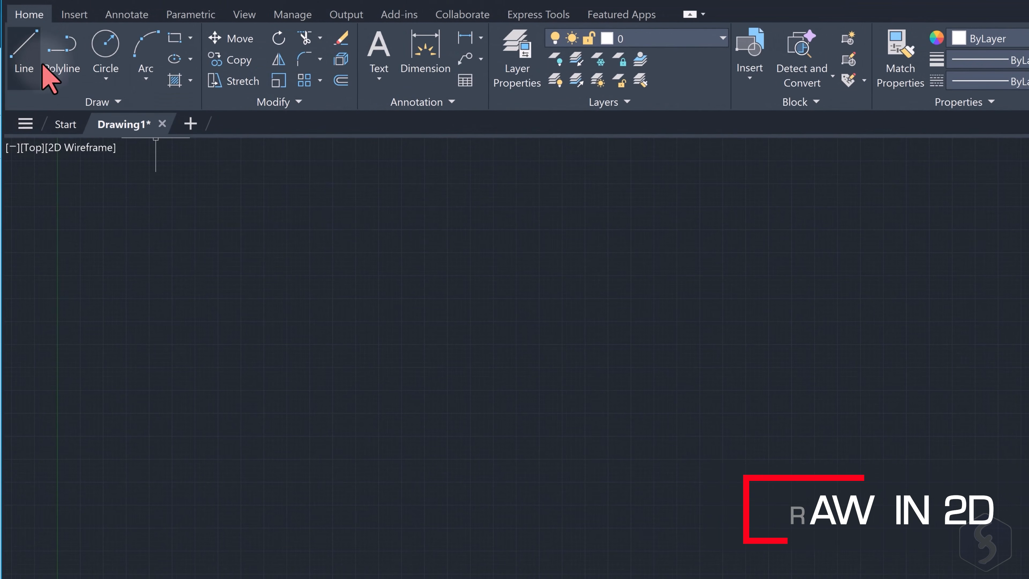
pyautogui.click(111, 78)
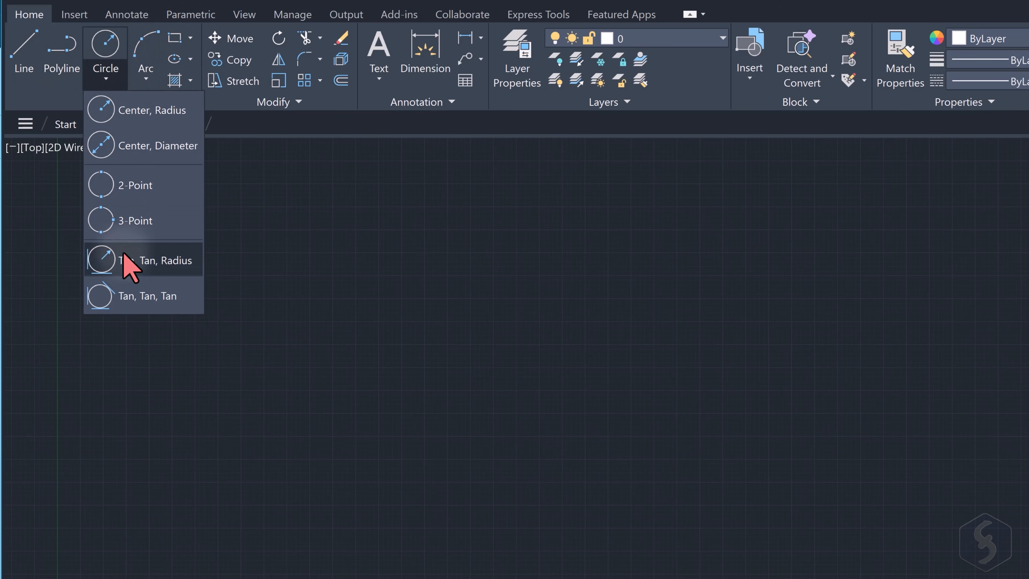
pyautogui.click(148, 78)
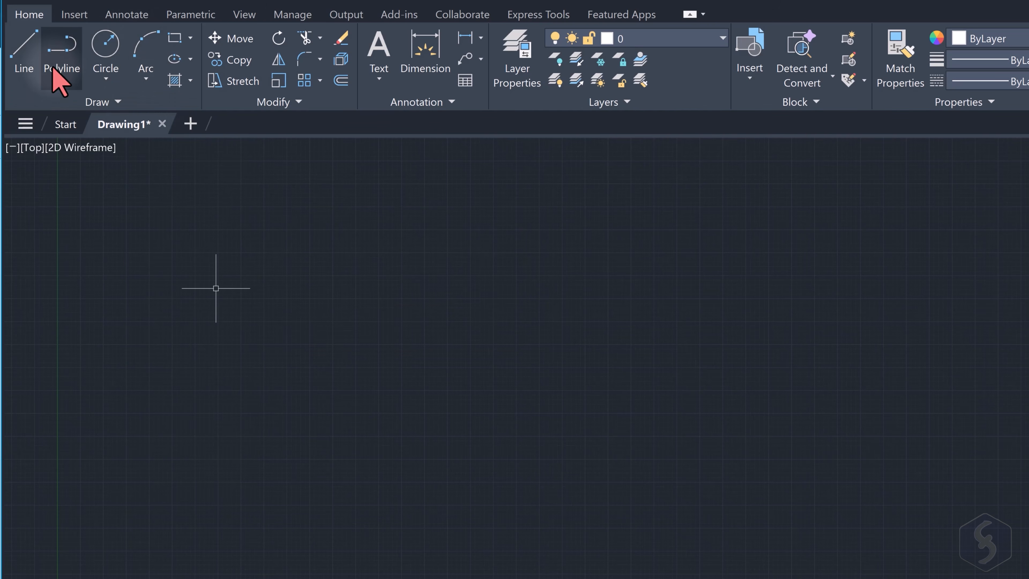
# Draw an open polyline with three straight segments in the upper middle of the drawing area.
pyautogui.click(66, 57)
pyautogui.click(341, 403)
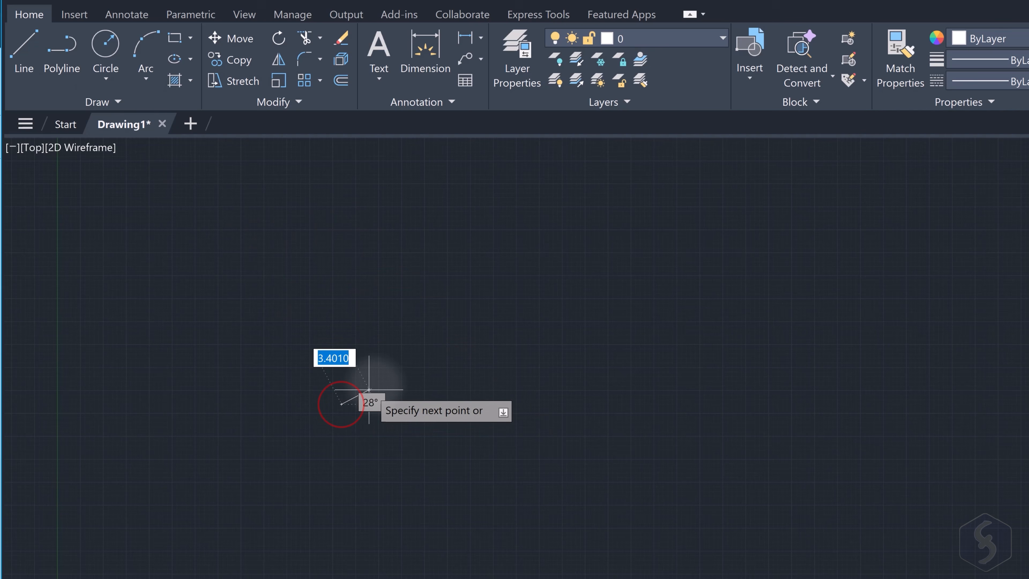
pyautogui.click(482, 272)
pyautogui.click(711, 286)
pyautogui.click(599, 382)
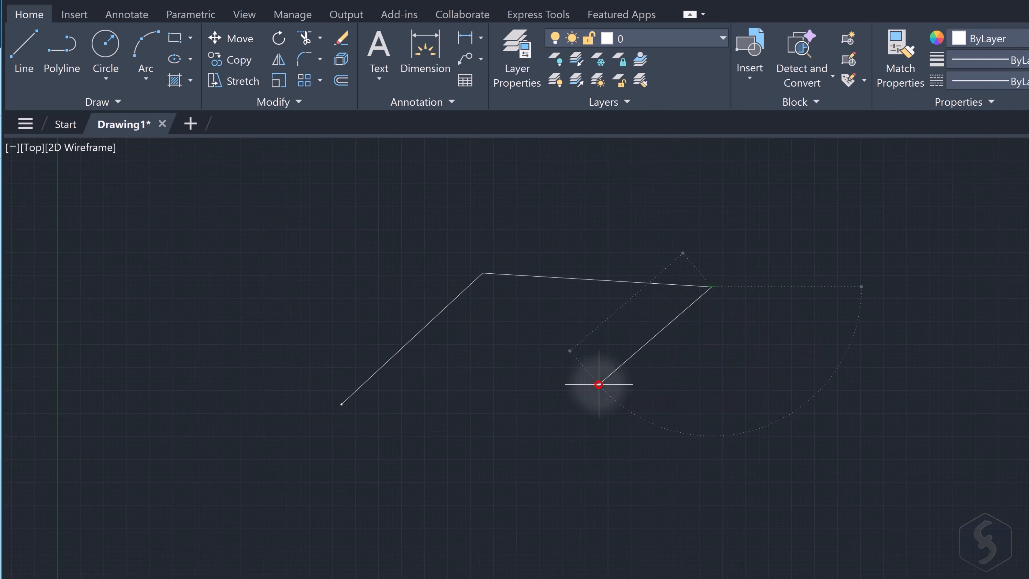
pyautogui.press('Return')
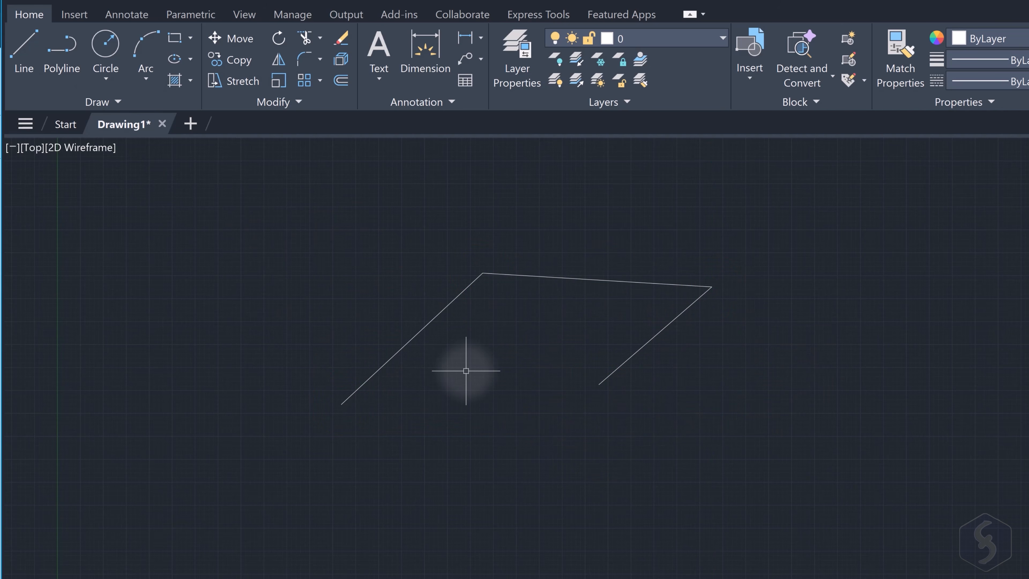
# Repeat the Polyline command and draw a closed triangle below the end of the open polyline.
pyautogui.press('Return')
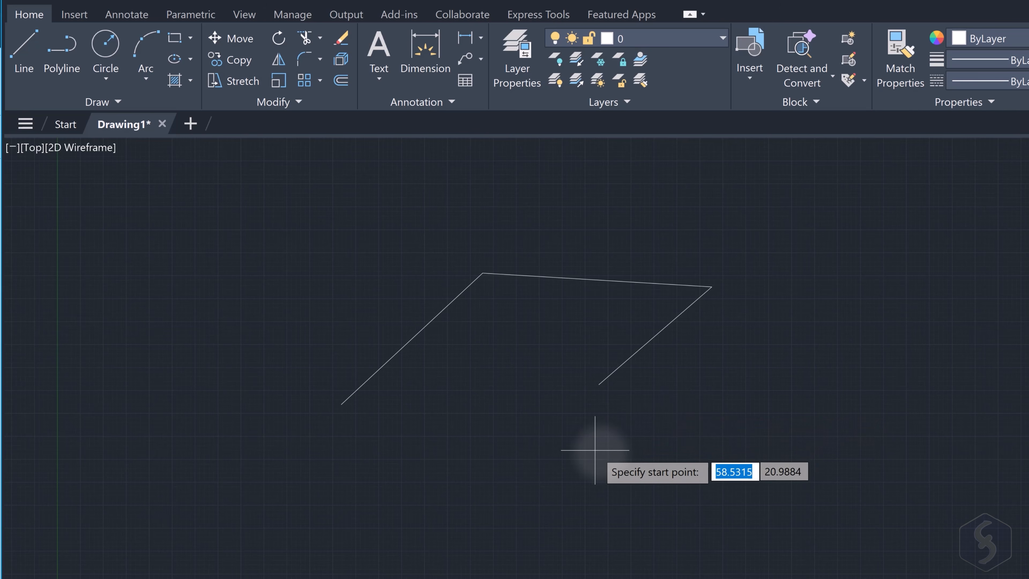
pyautogui.click(615, 457)
pyautogui.click(778, 479)
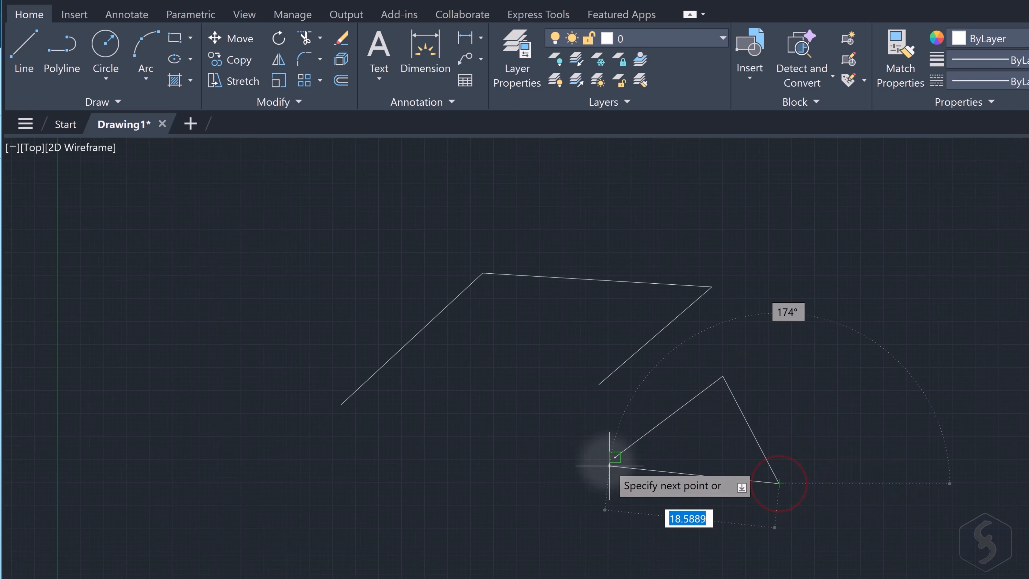
pyautogui.click(501, 459)
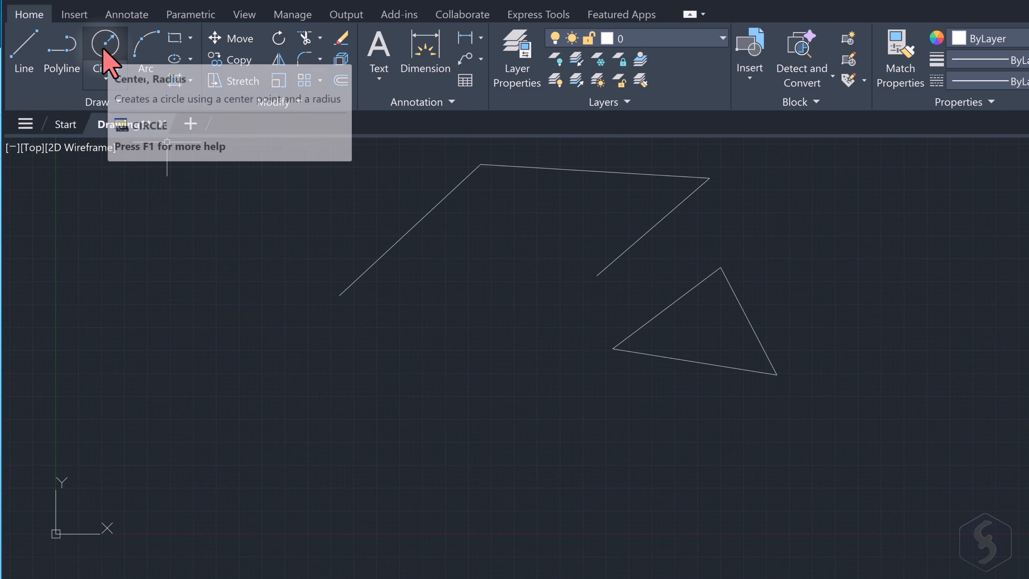
# Draw a centre-radius circle centred at about (28.6, 13.7), below the start of the open polyline.
pyautogui.click(106, 53)
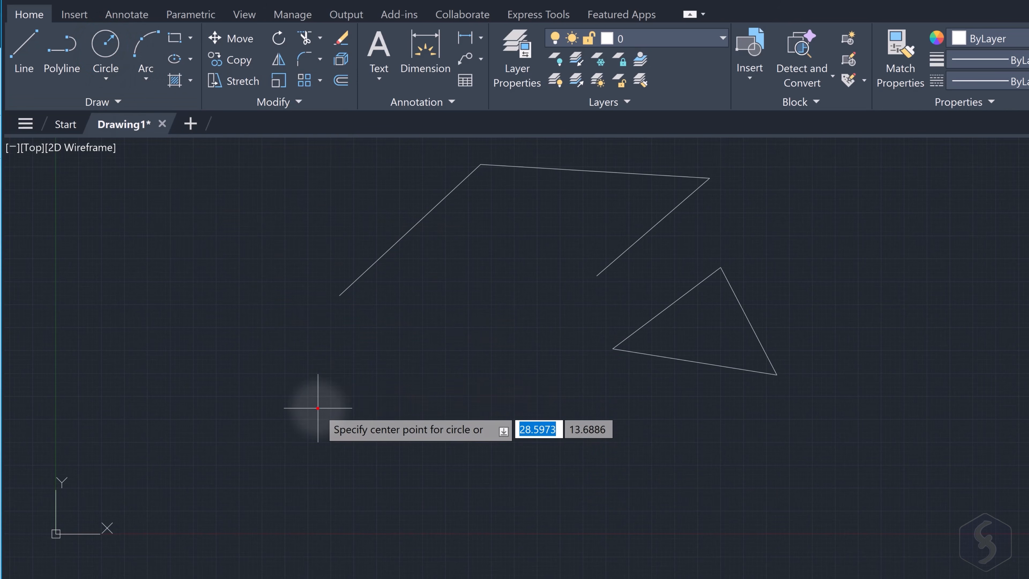
pyautogui.click(318, 408)
pyautogui.click(387, 389)
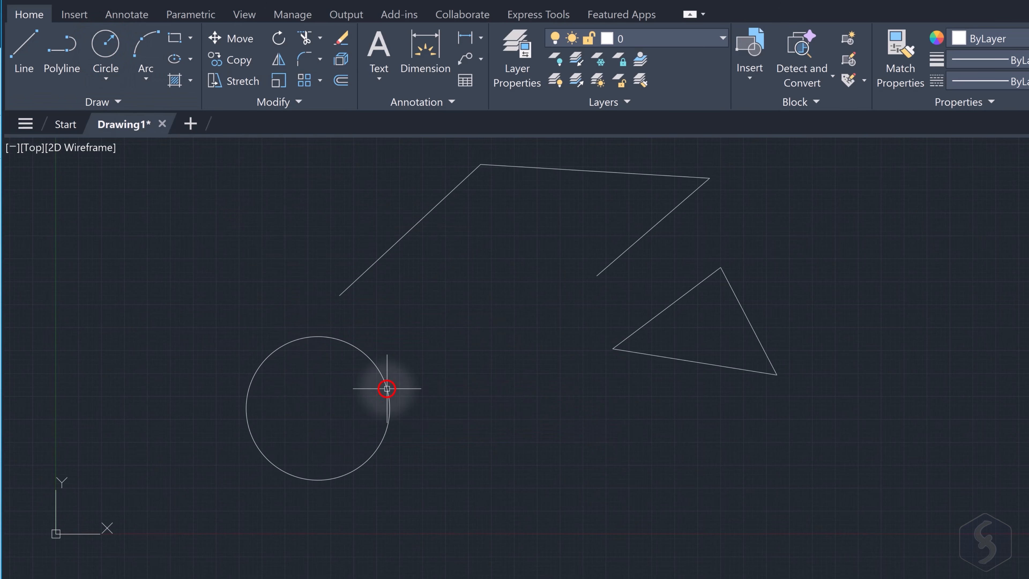
# Draw a three-point arc curving upward between the circle and the triangle.
pyautogui.click(148, 42)
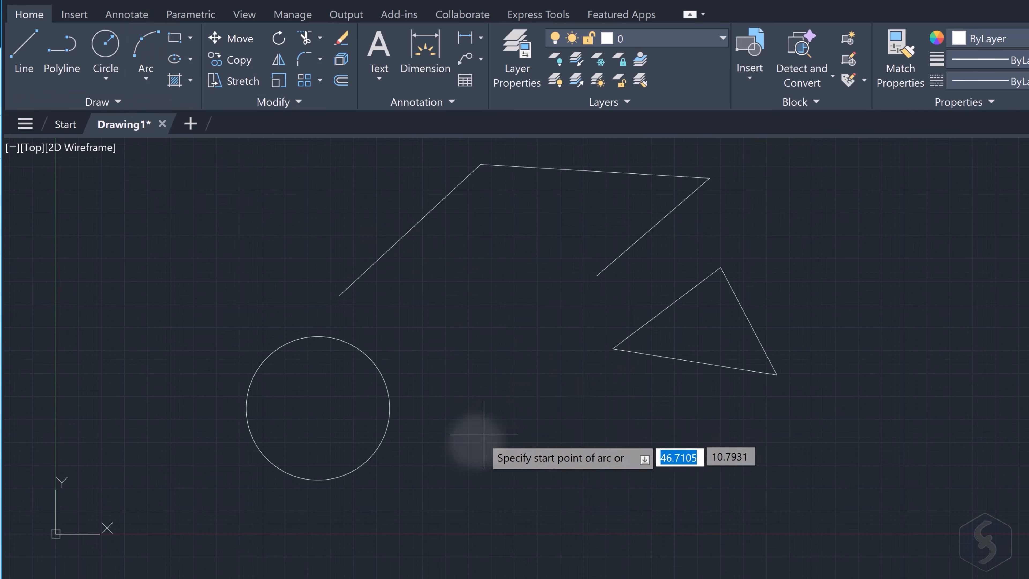
pyautogui.click(471, 444)
pyautogui.click(510, 364)
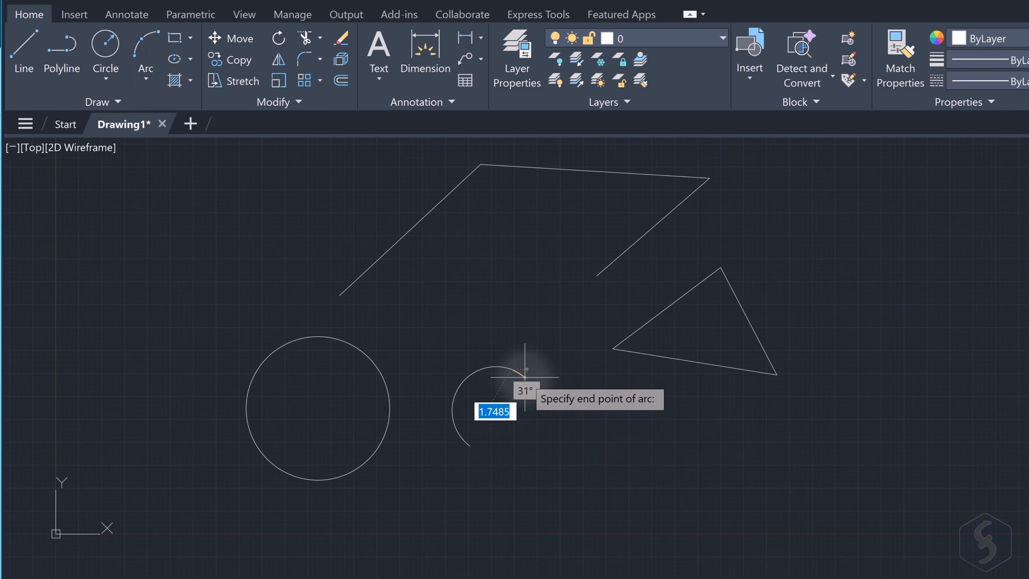
pyautogui.click(604, 407)
# Draw a six-sided polygon inscribed in a circle of radius about 6.38, centred at about (24.0, 41.1), beside the open polyline.
pyautogui.scroll(3, 566, 457)
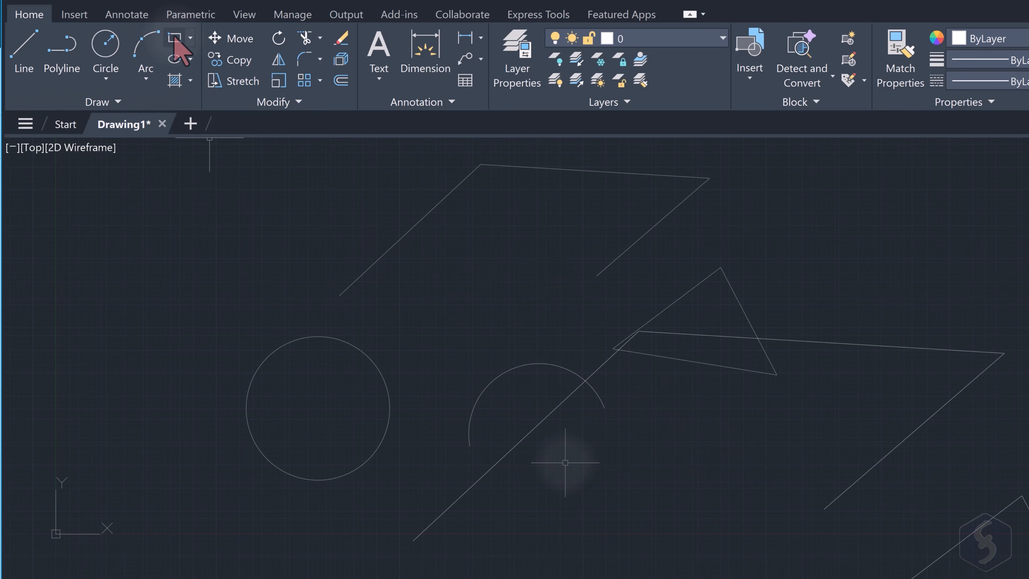
pyautogui.click(189, 38)
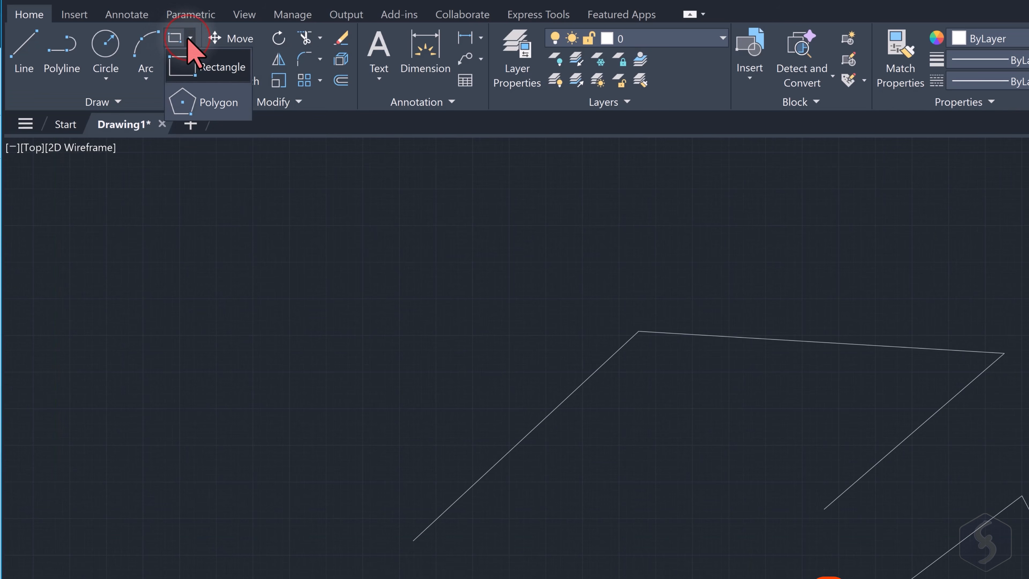
pyautogui.click(225, 103)
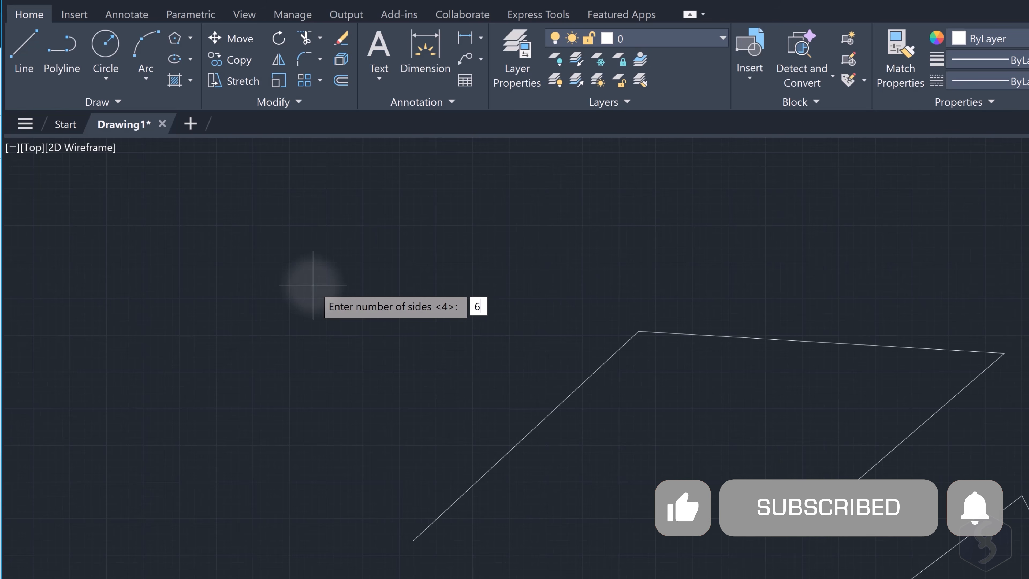
pyautogui.write('6')
pyautogui.press('Return')
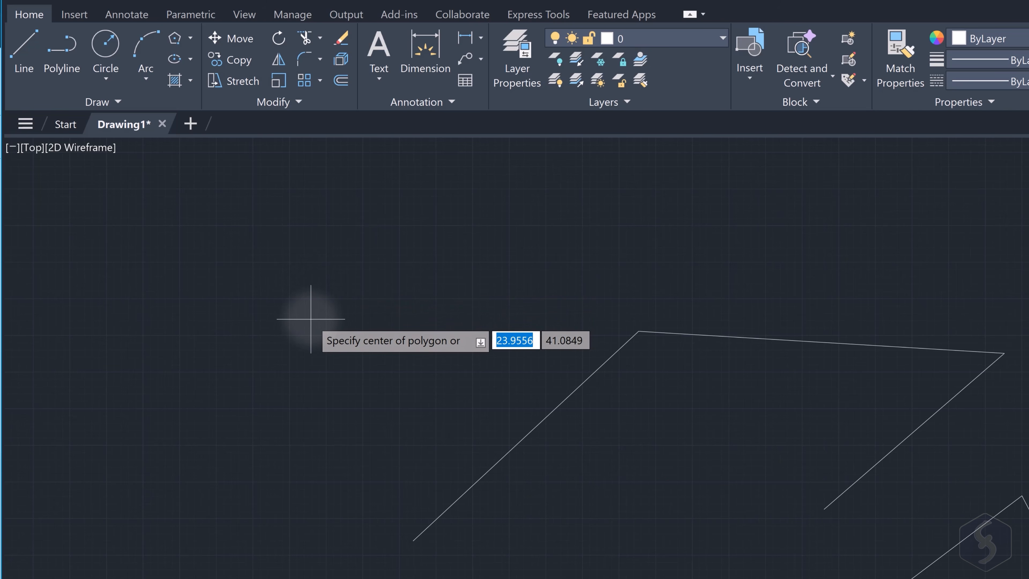
pyautogui.click(311, 318)
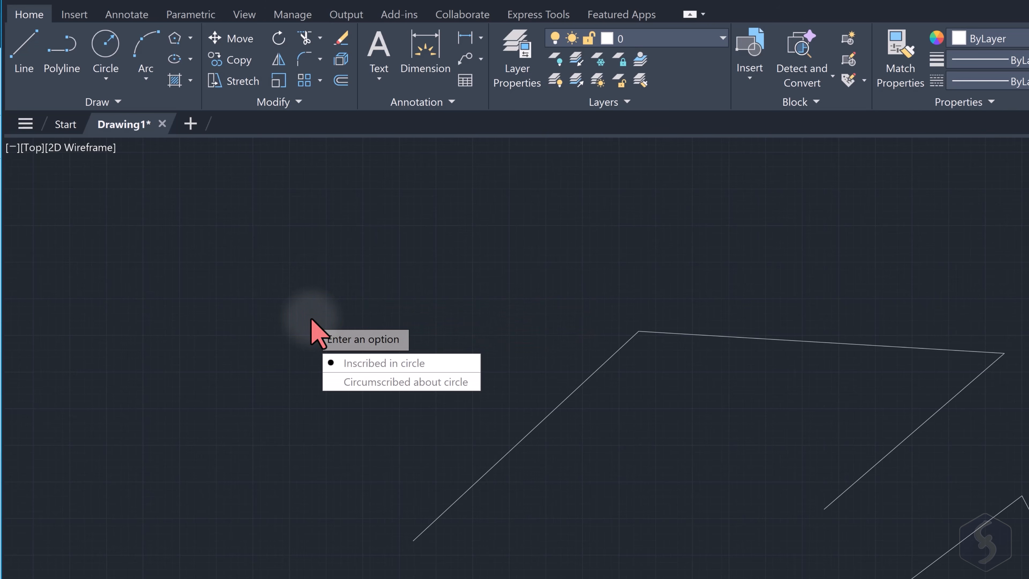
pyautogui.press('Return')
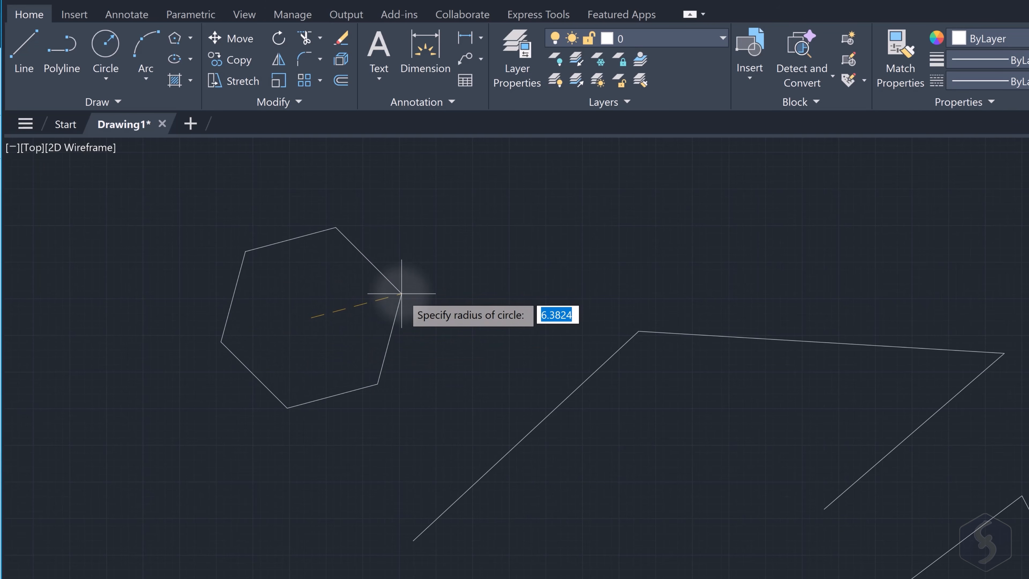
pyautogui.click(401, 294)
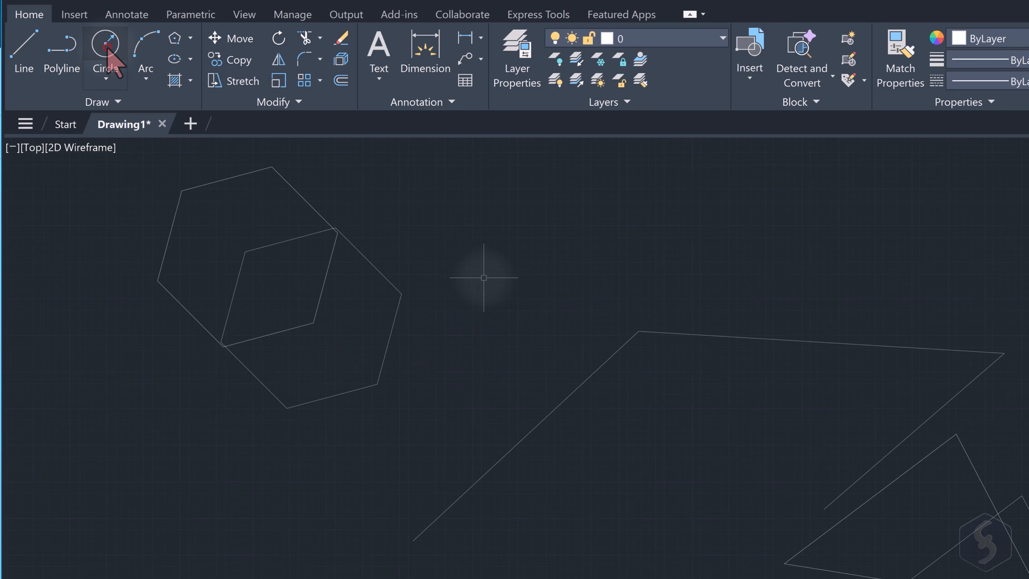
# Cancel a circle in progress, repeat the Circle command and draw a circle between the hexagon and the triangle.
pyautogui.click(564, 393)
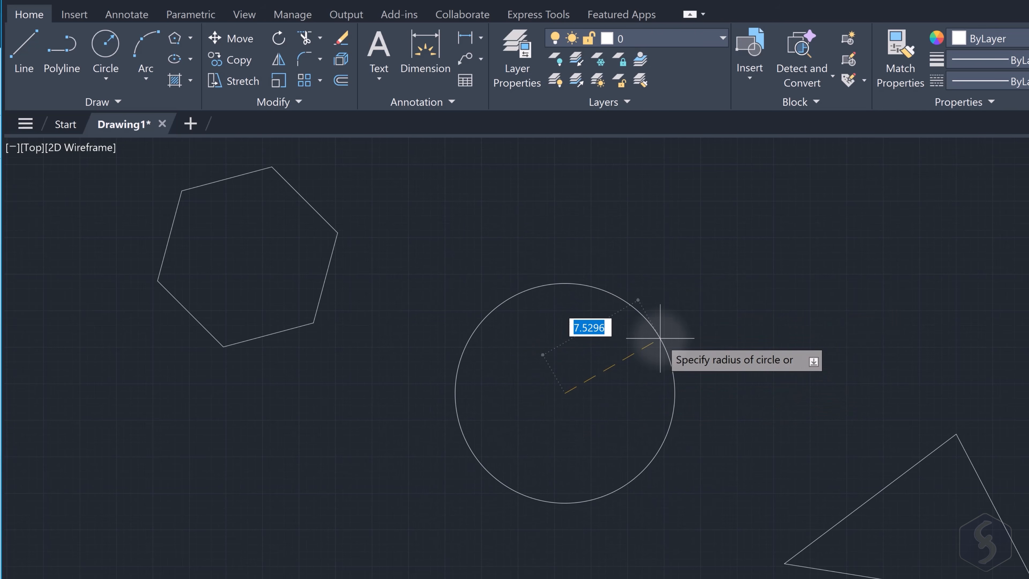
pyautogui.press('Escape')
pyautogui.press('space')
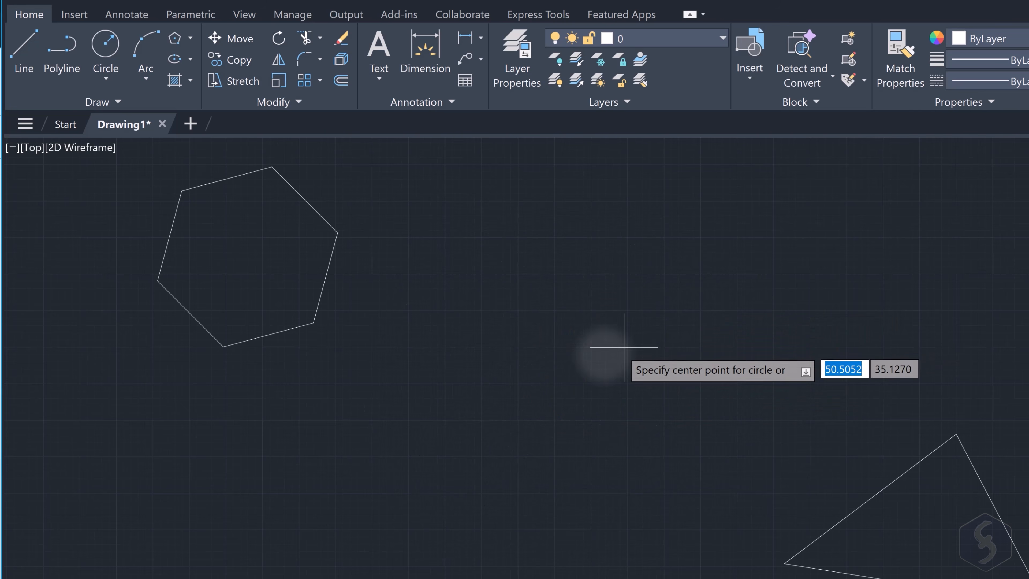
pyautogui.click(574, 370)
pyautogui.click(658, 321)
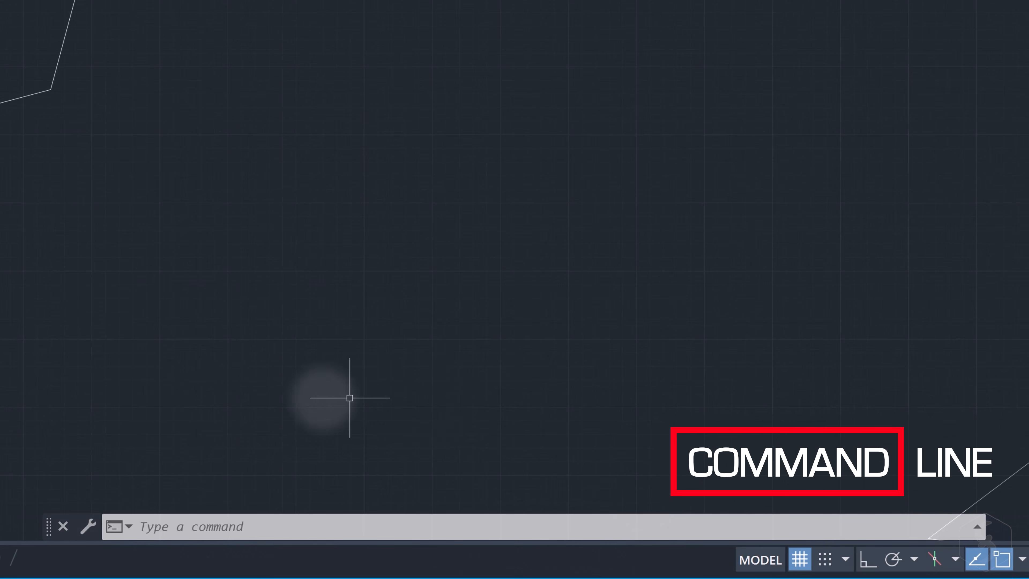
# Start a polyline with the POLYLINE command between the hexagon and the triangle, and draw its first segment as a shallow arc rising away from the hexagon.
pyautogui.click(323, 528)
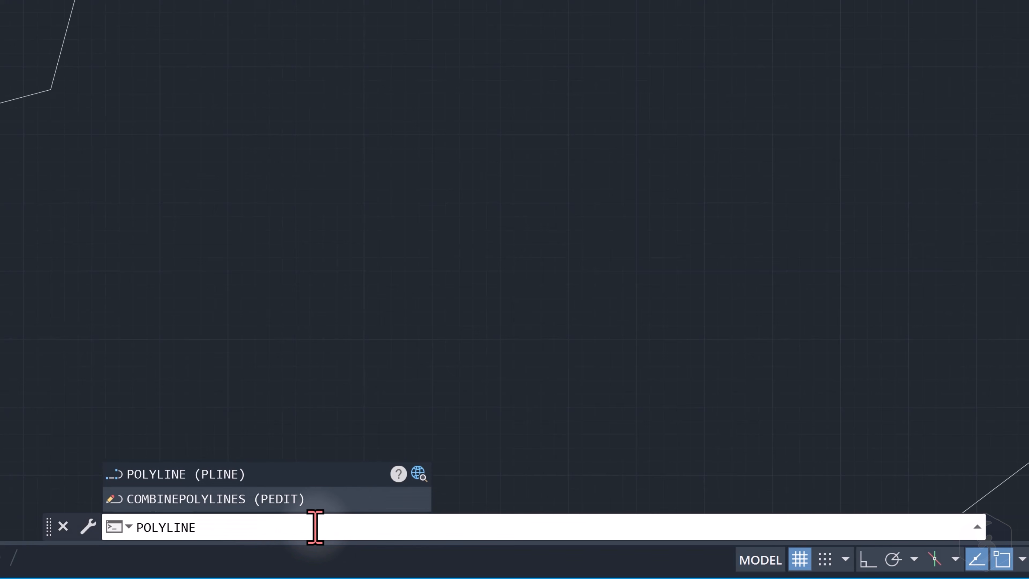
pyautogui.press('Return')
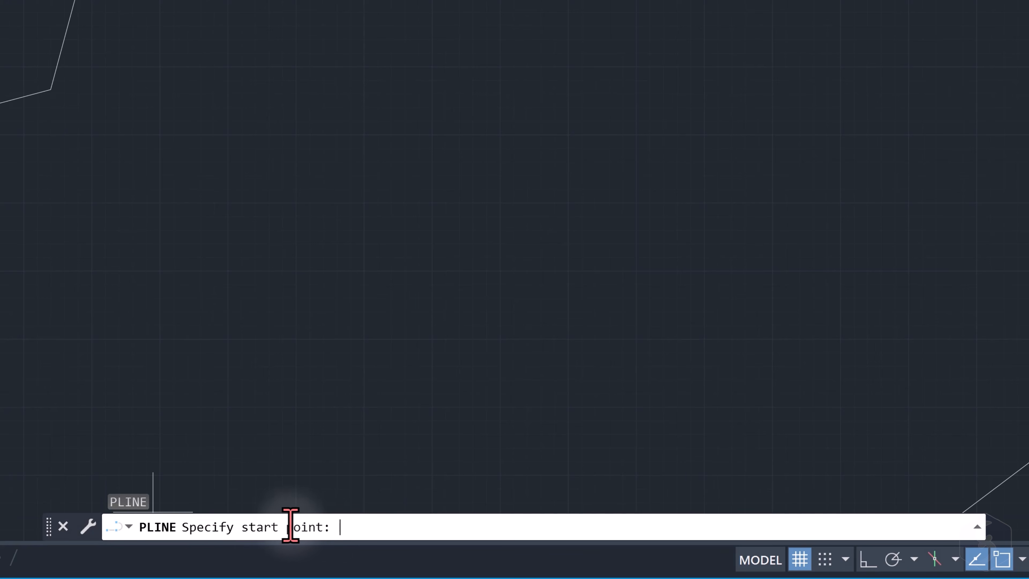
pyautogui.click(252, 258)
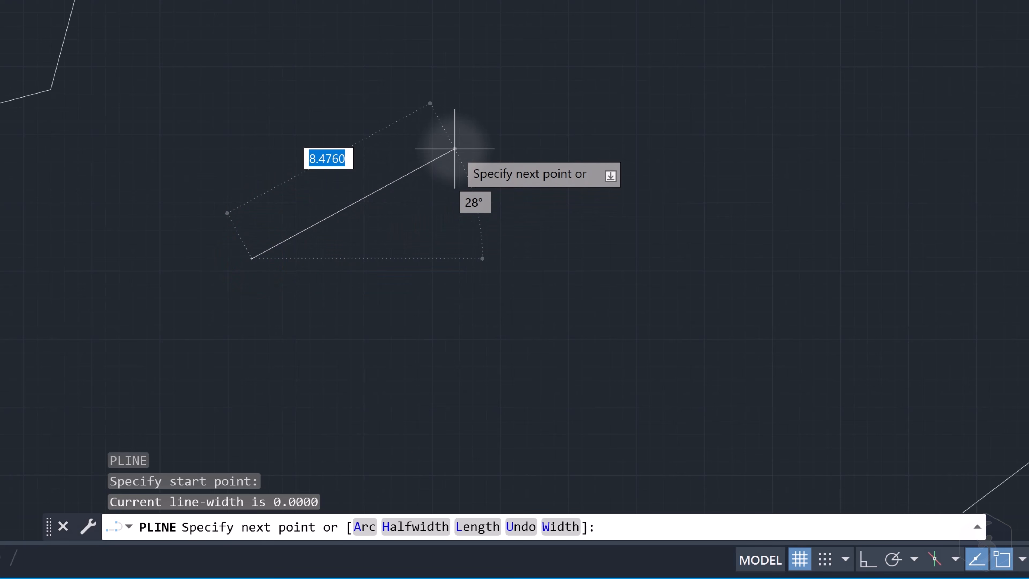
pyautogui.write('a')
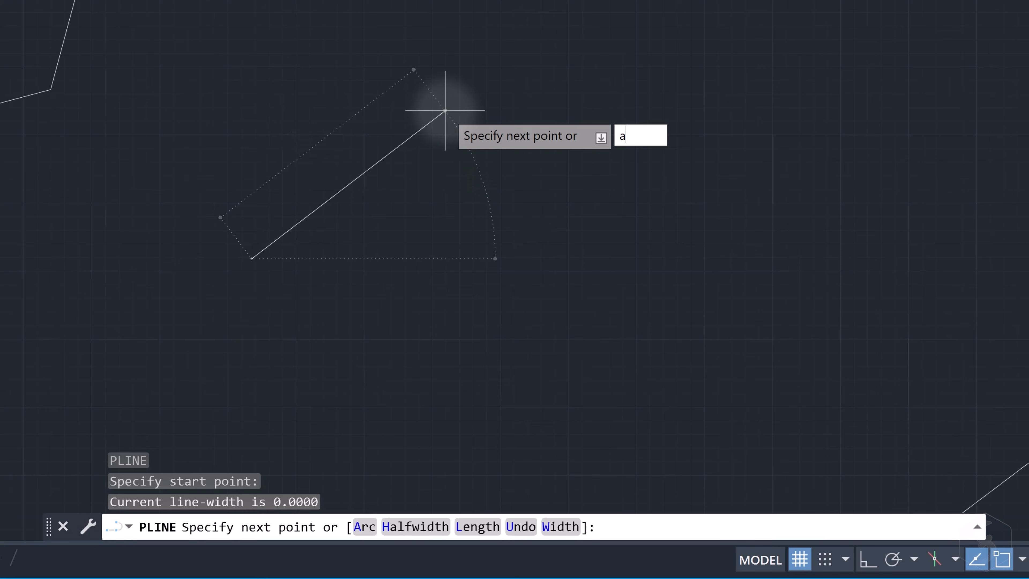
pyautogui.press('Return')
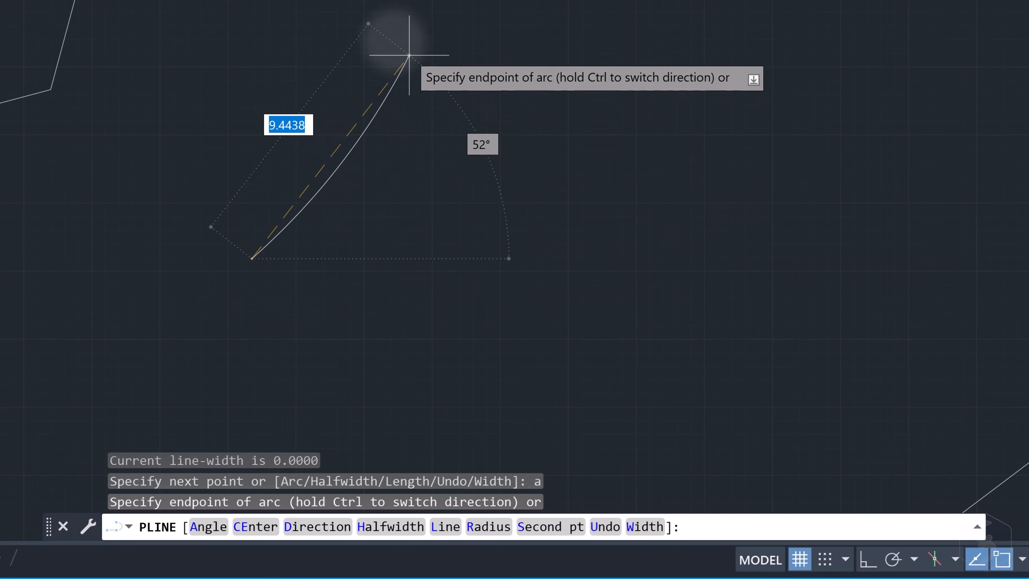
pyautogui.click(474, 135)
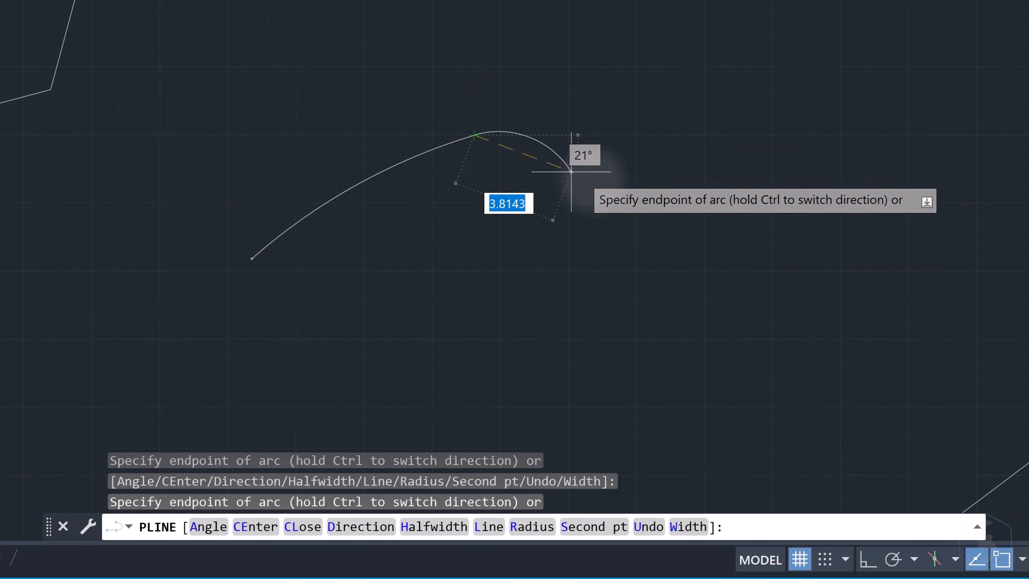
# Switch the polyline to the Line option, add a straight segment sloping down from the arc's end, and close the shape.
pyautogui.write('l')
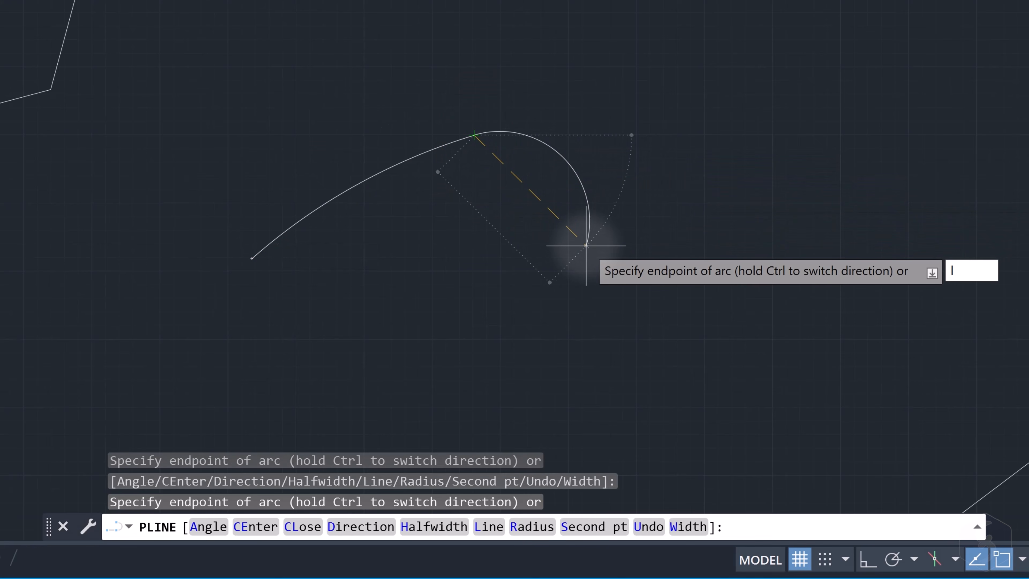
pyautogui.press('Return')
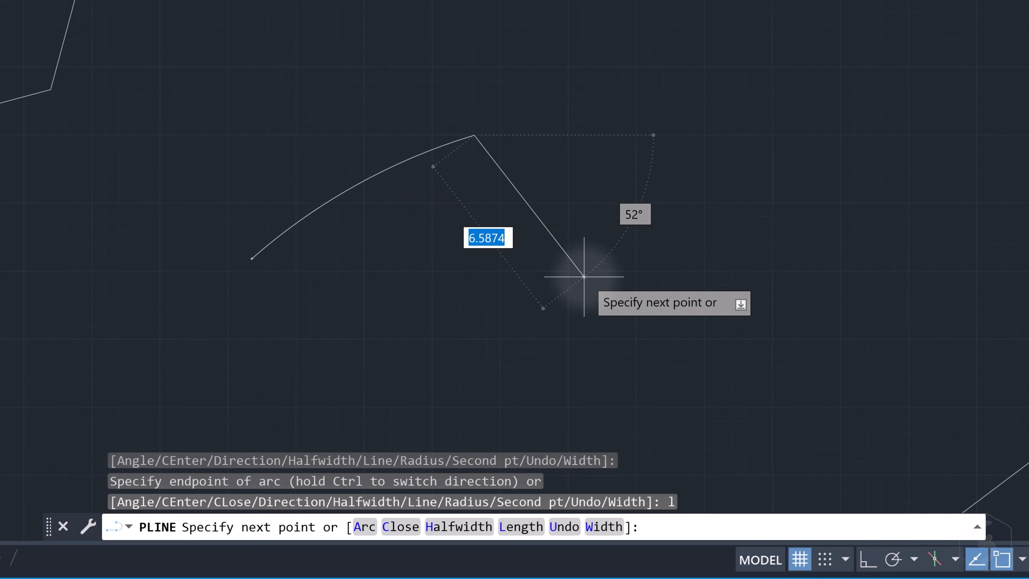
pyautogui.click(590, 284)
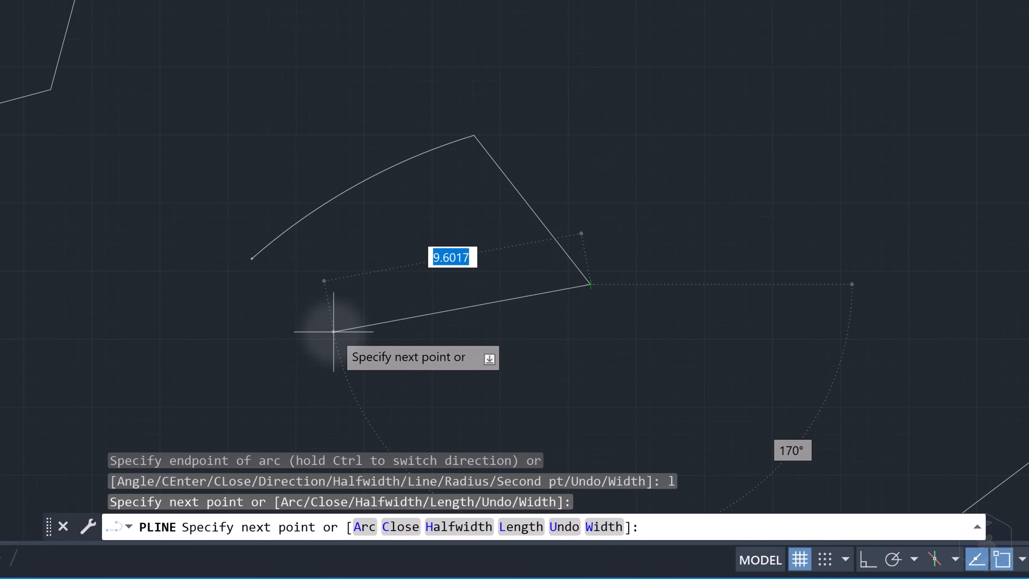
pyautogui.write('c')
pyautogui.press('Return')
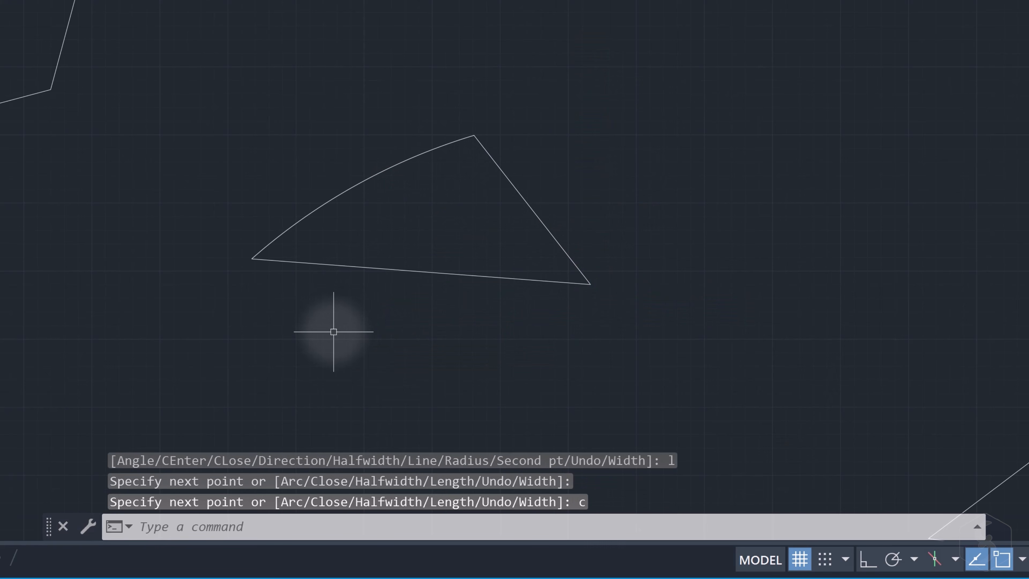
pyautogui.press('Return')
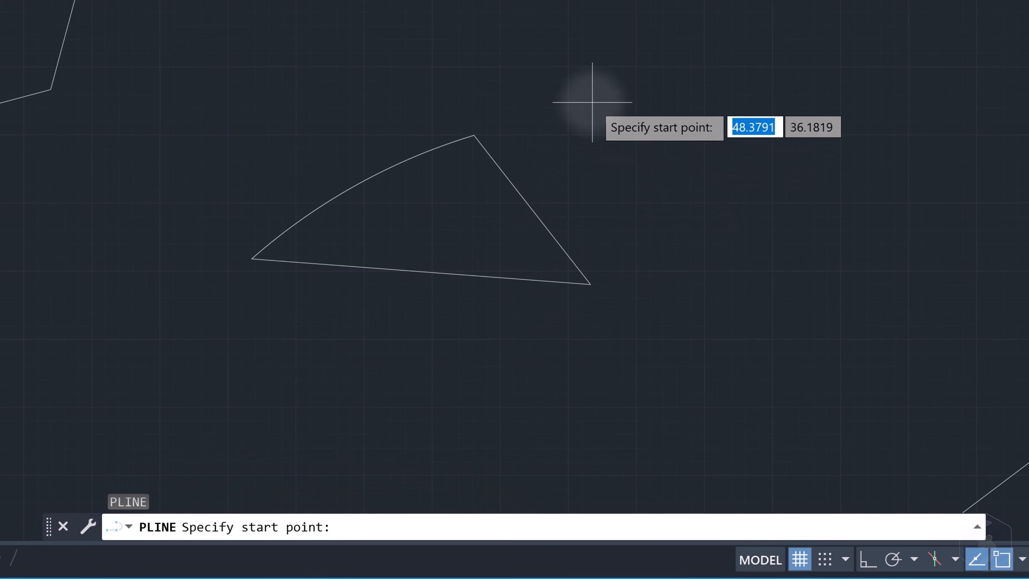
pyautogui.click(591, 101)
pyautogui.press('Down')
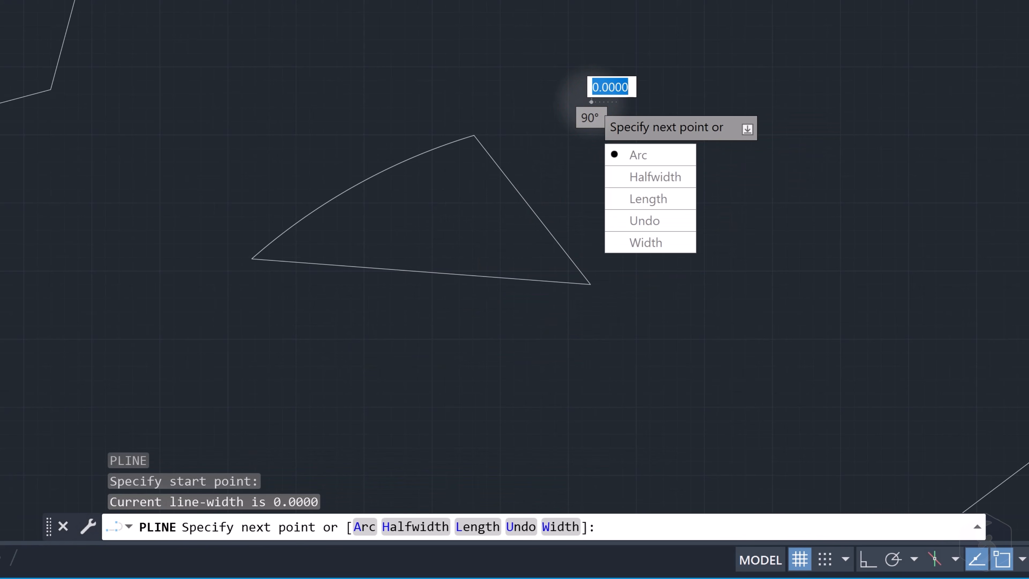
pyautogui.press('Return')
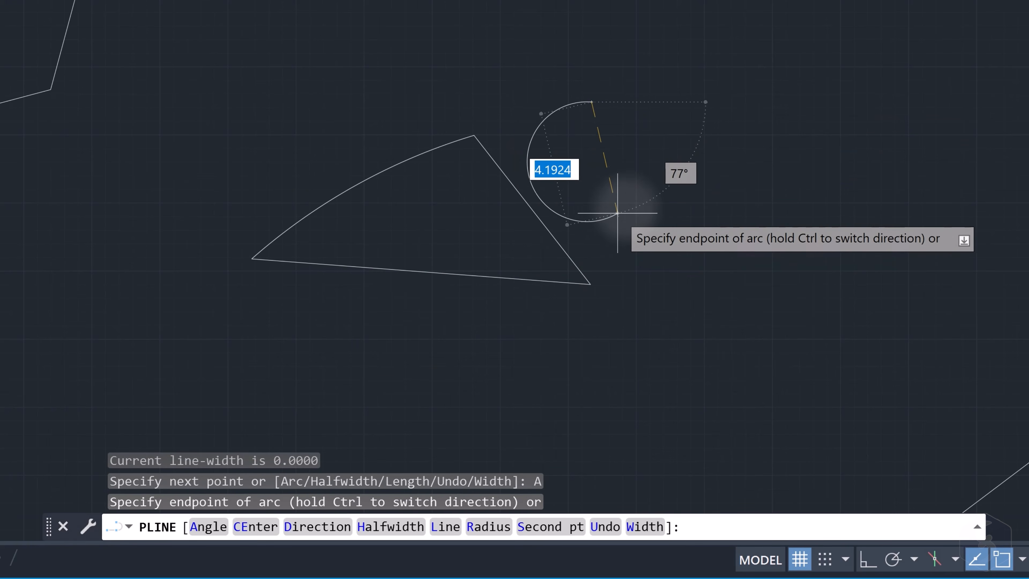
pyautogui.press('Escape')
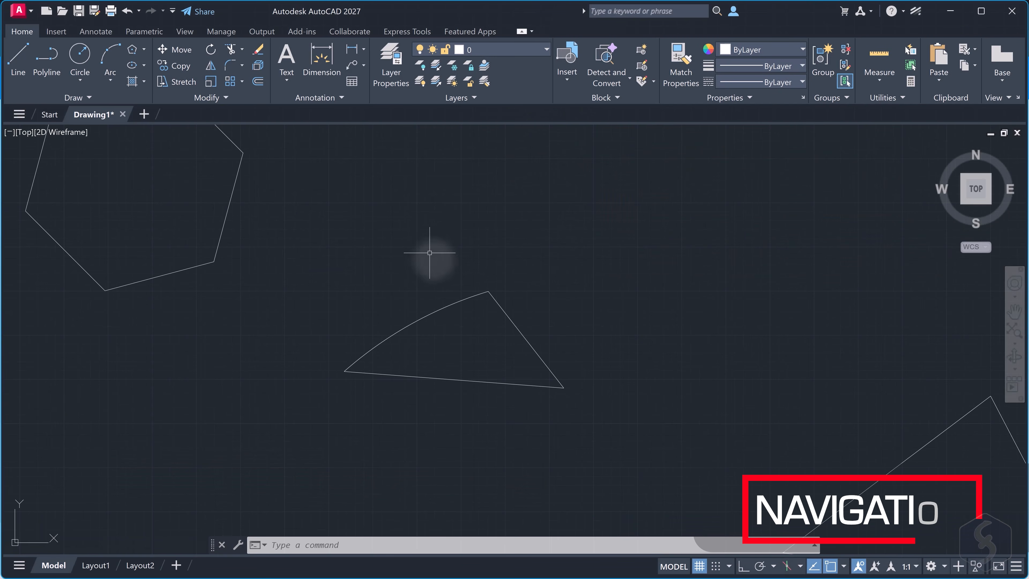
# Examine the corners of the closed arc polyline up close, and pan the drawing to view the surrounding shapes together.
pyautogui.scroll(3, 475, 301)
pyautogui.moveTo(490, 294); pyautogui.dragTo(477, 260, button='middle')
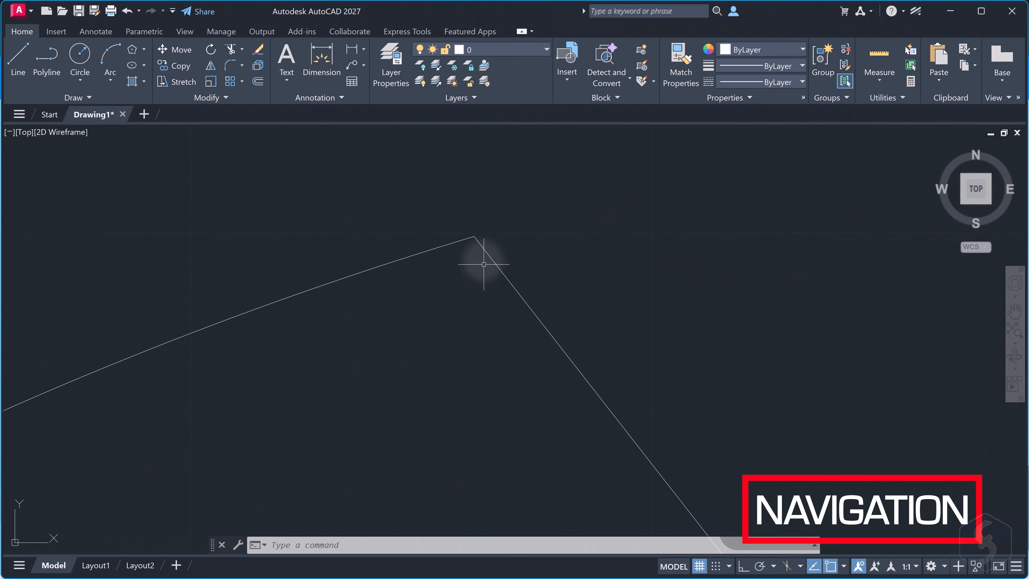
pyautogui.scroll(-3, 489, 230)
pyautogui.scroll(5, 386, 295)
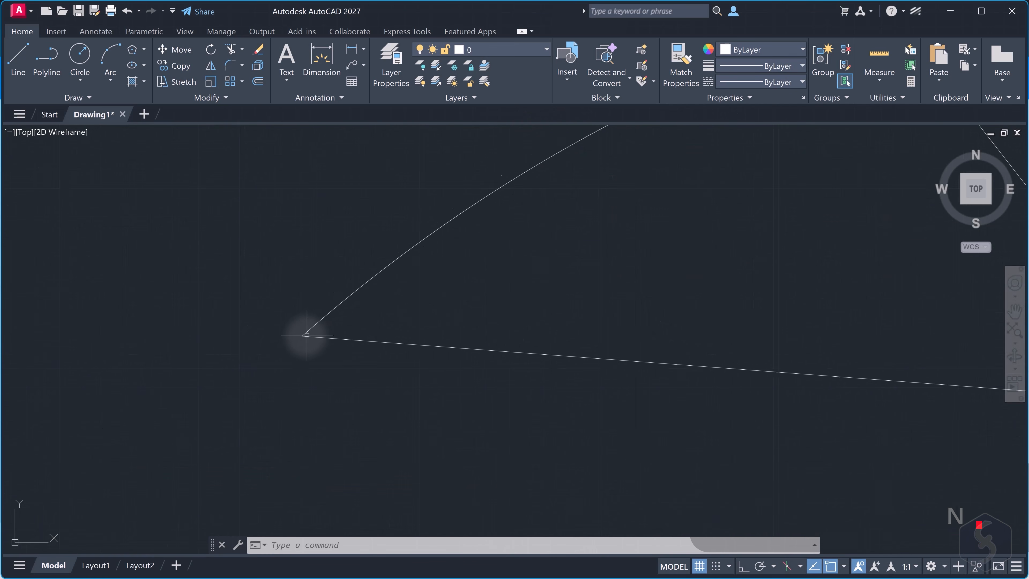
pyautogui.scroll(-8, 312, 310)
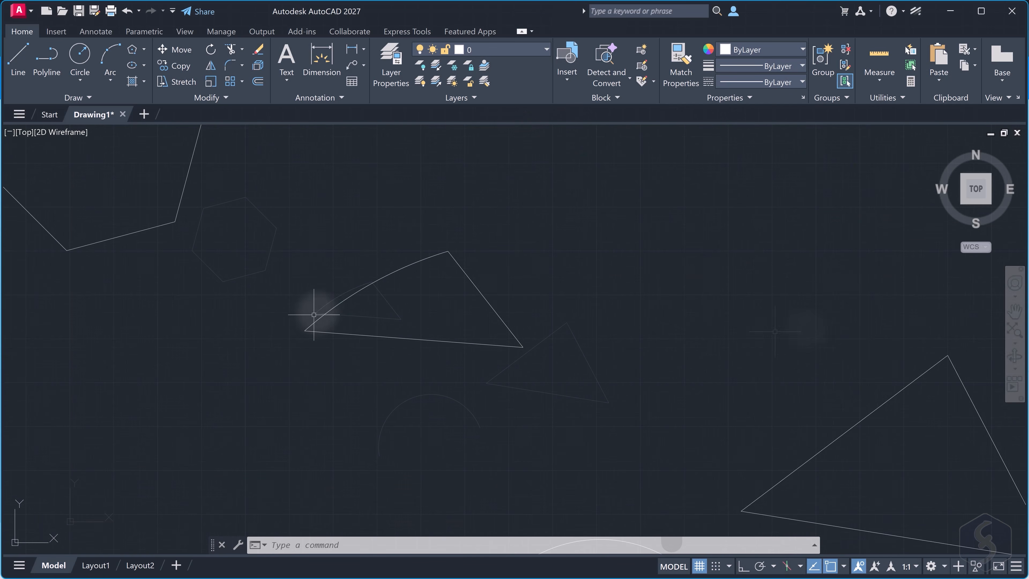
pyautogui.click(1015, 312)
pyautogui.moveTo(371, 324)
pyautogui.mouseDown()
pyautogui.moveTo(425, 314)
pyautogui.moveTo(455, 271)
pyautogui.mouseUp()
pyautogui.moveTo(480, 317)
pyautogui.mouseDown()
pyautogui.moveTo(518, 392)
pyautogui.moveTo(496, 324)
pyautogui.moveTo(498, 352)
pyautogui.mouseUp()
pyautogui.press('Escape')
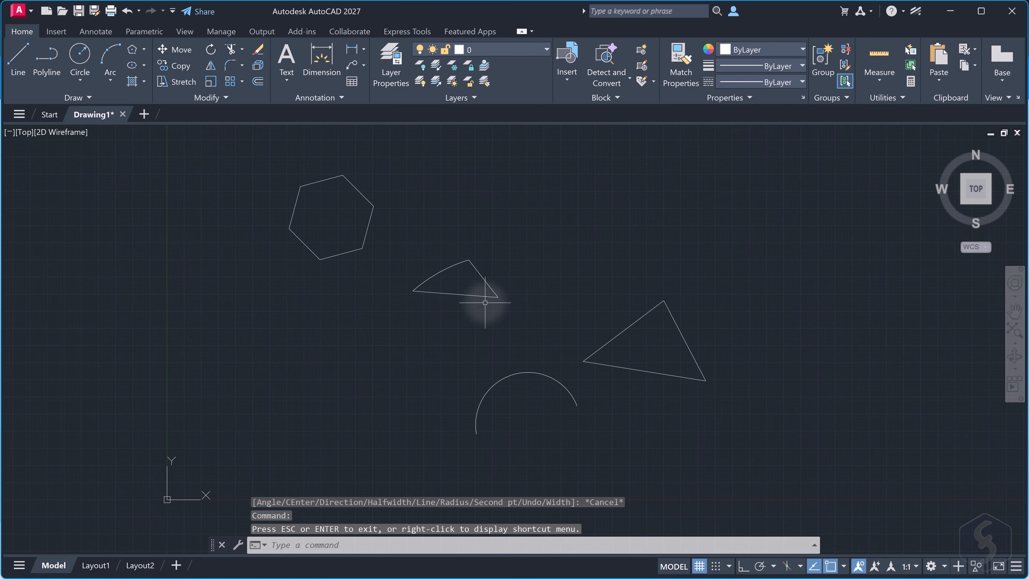
pyautogui.scroll(3, 485, 302)
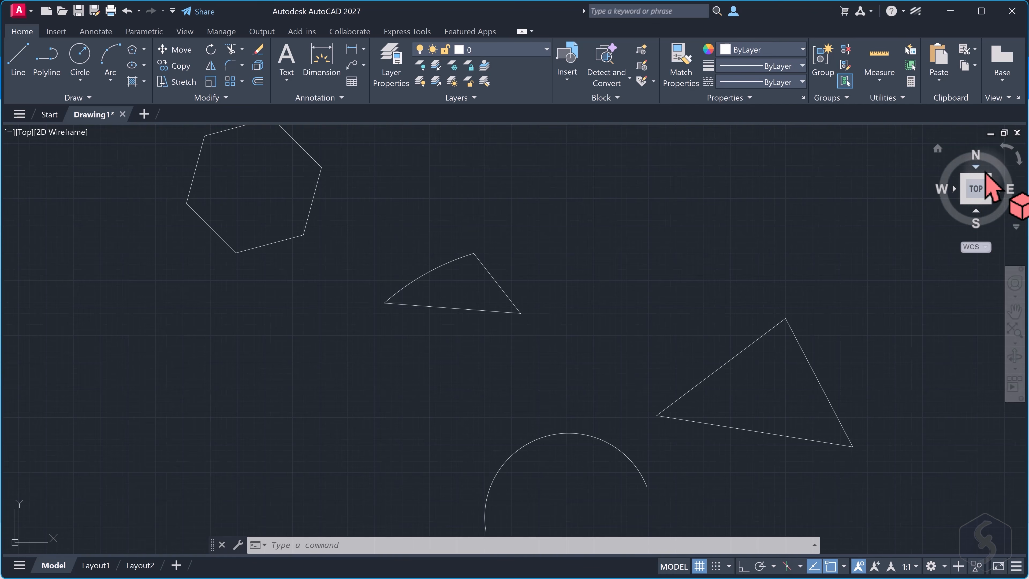
# Rotate the top view one way and back again, and orbit the view around the drawn shapes.
pyautogui.click(1005, 147)
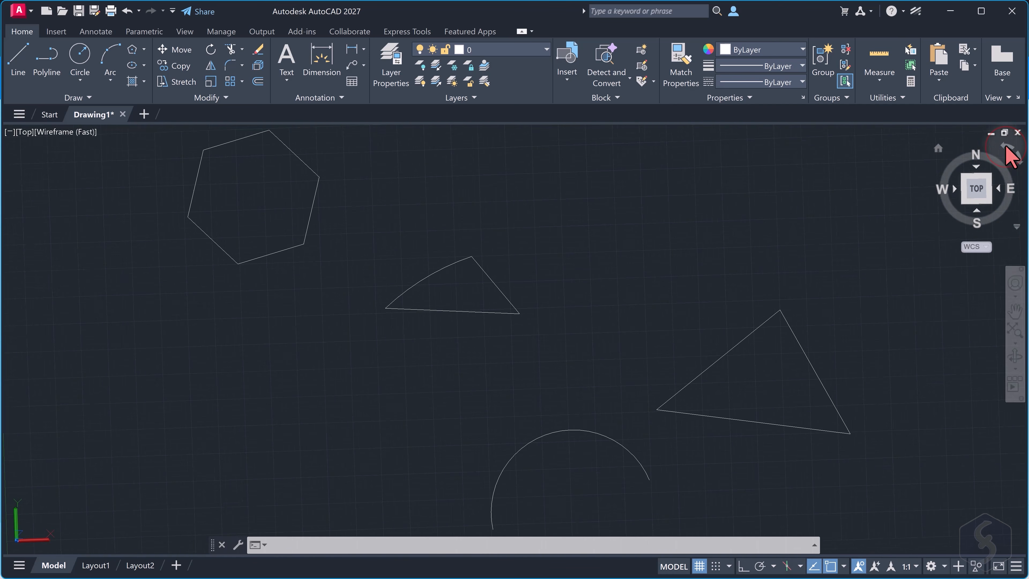
pyautogui.click(1019, 156)
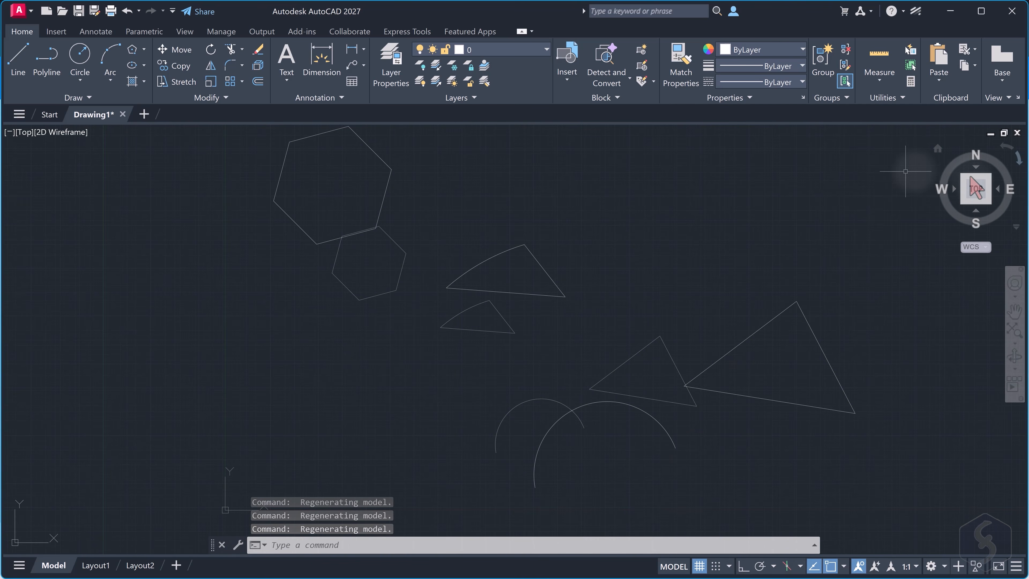
pyautogui.moveTo(962, 169)
pyautogui.mouseDown()
pyautogui.moveTo(942, 161)
pyautogui.moveTo(934, 198)
pyautogui.moveTo(971, 239)
pyautogui.moveTo(909, 541)
pyautogui.moveTo(944, 491)
pyautogui.moveTo(912, 191)
pyautogui.mouseUp()
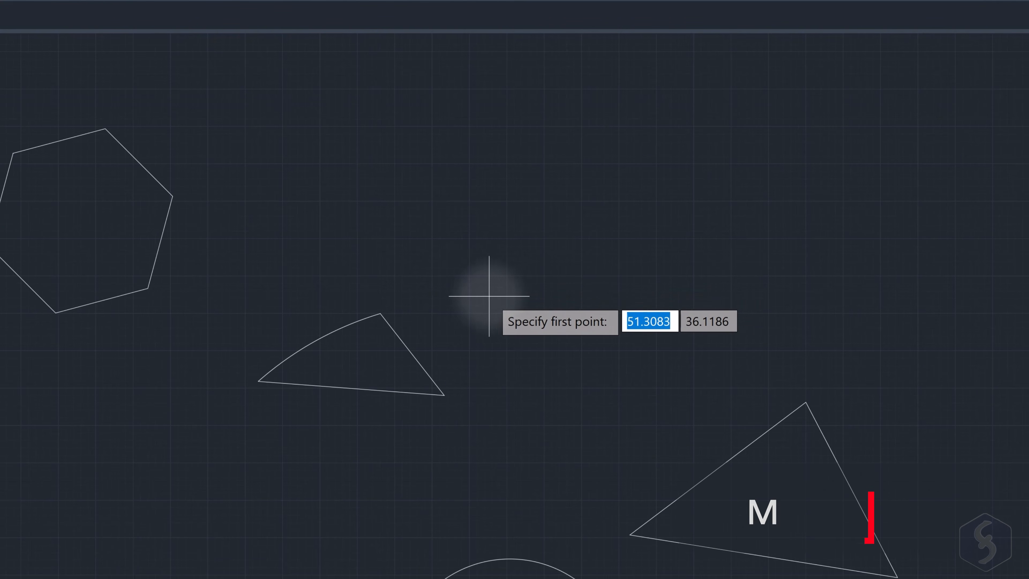
# Cancel a line in progress, run the UNITS command and review the length, angle and insertion scale options.
pyautogui.click(587, 245)
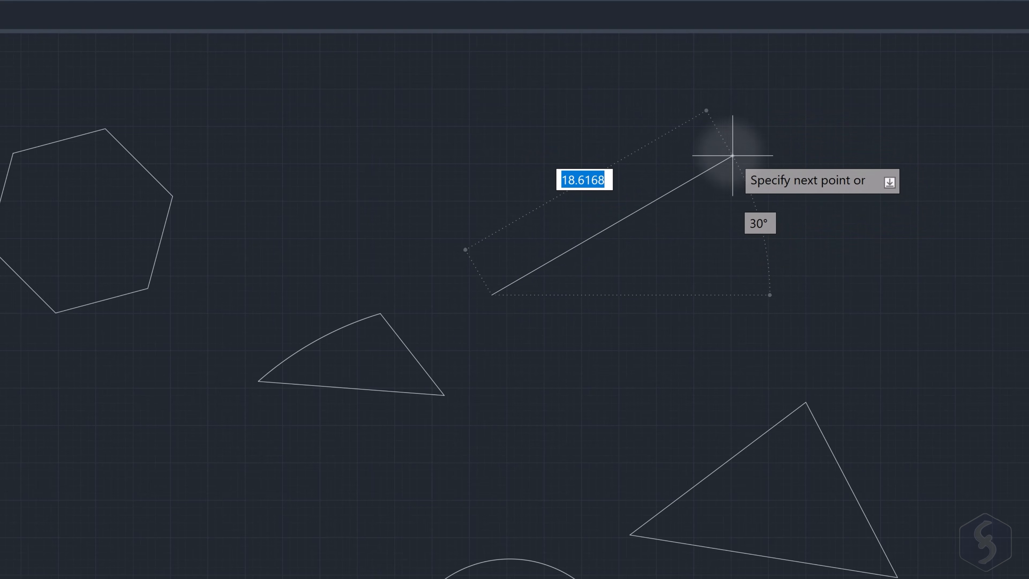
pyautogui.press('Escape')
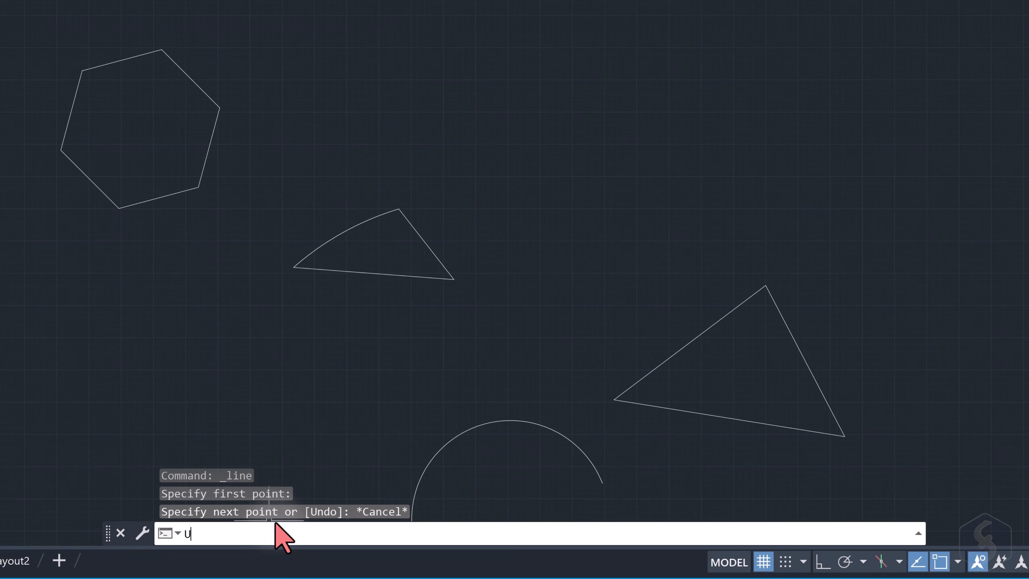
pyautogui.press('Return')
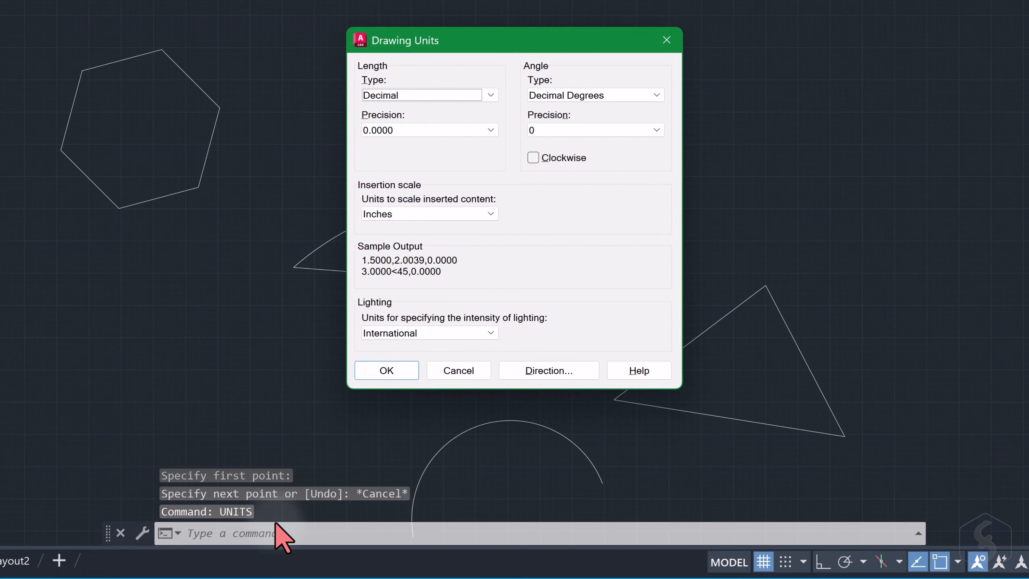
pyautogui.click(491, 95)
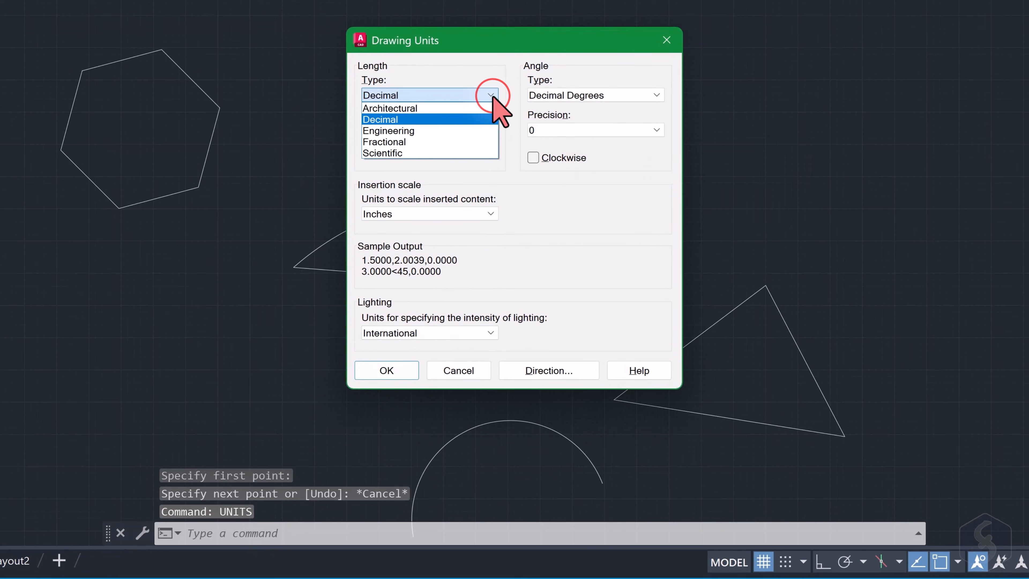
pyautogui.click(491, 95)
pyautogui.click(656, 94)
pyautogui.click(656, 130)
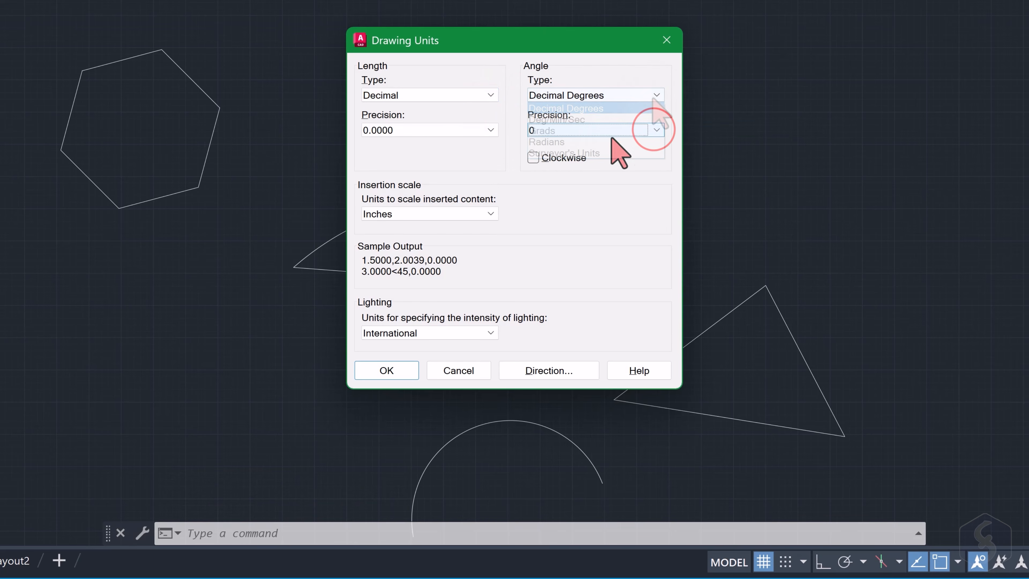
pyautogui.click(491, 214)
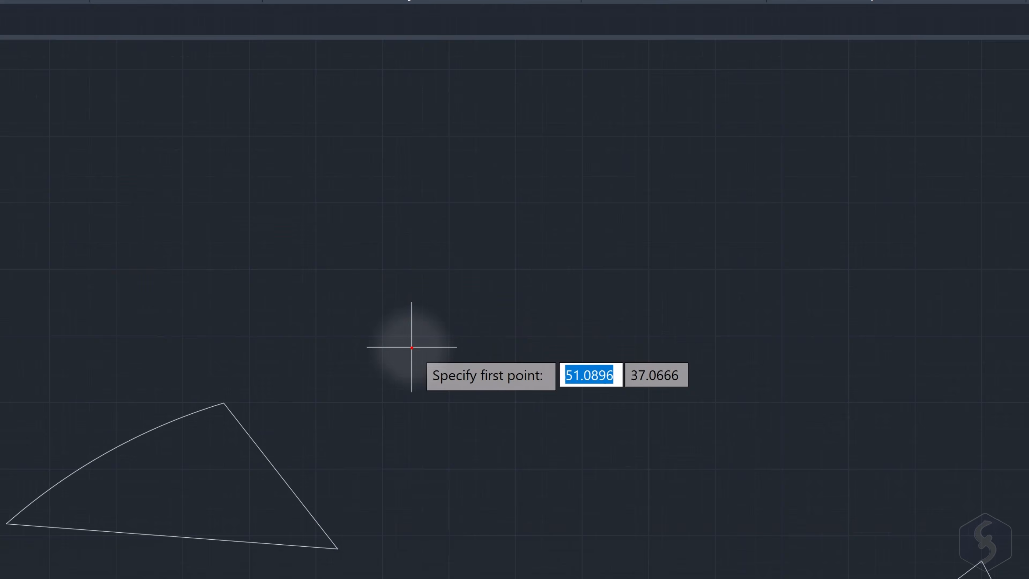
# Draw a line 16 units long at 50 degrees, starting at about (51.1, 37.1) between the arc polyline and the triangle.
pyautogui.click(411, 347)
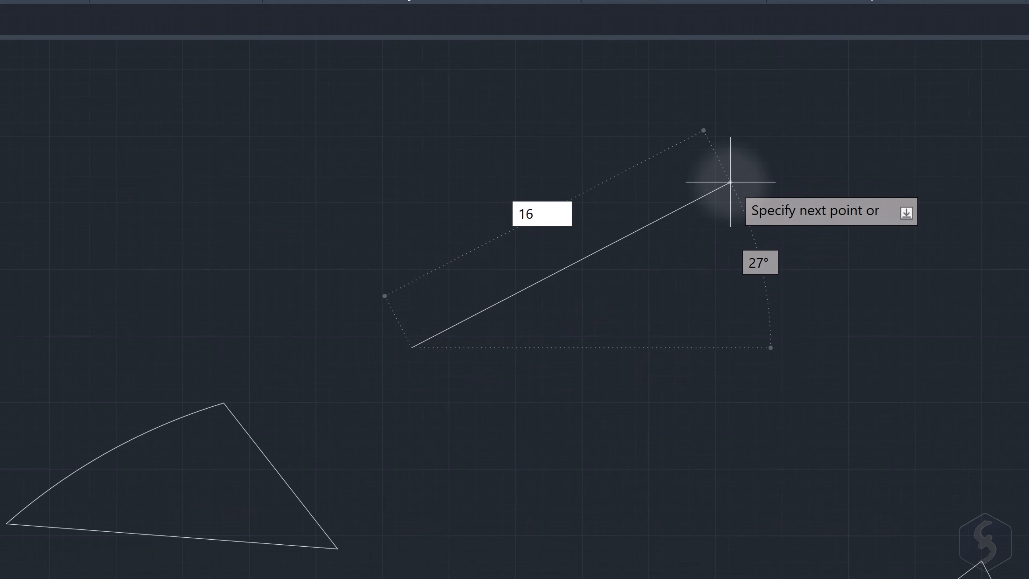
pyautogui.press('Tab')
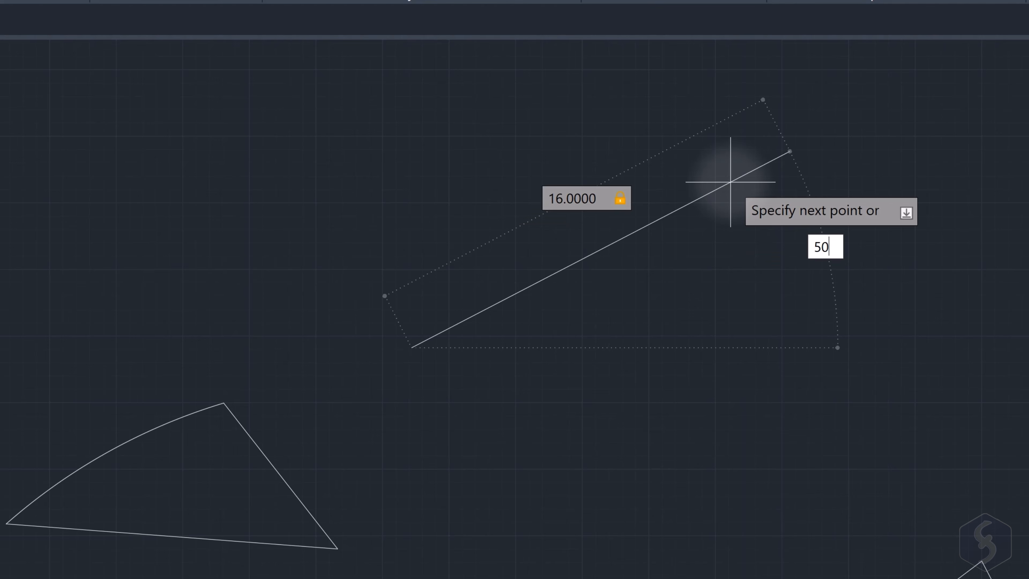
pyautogui.press('Tab')
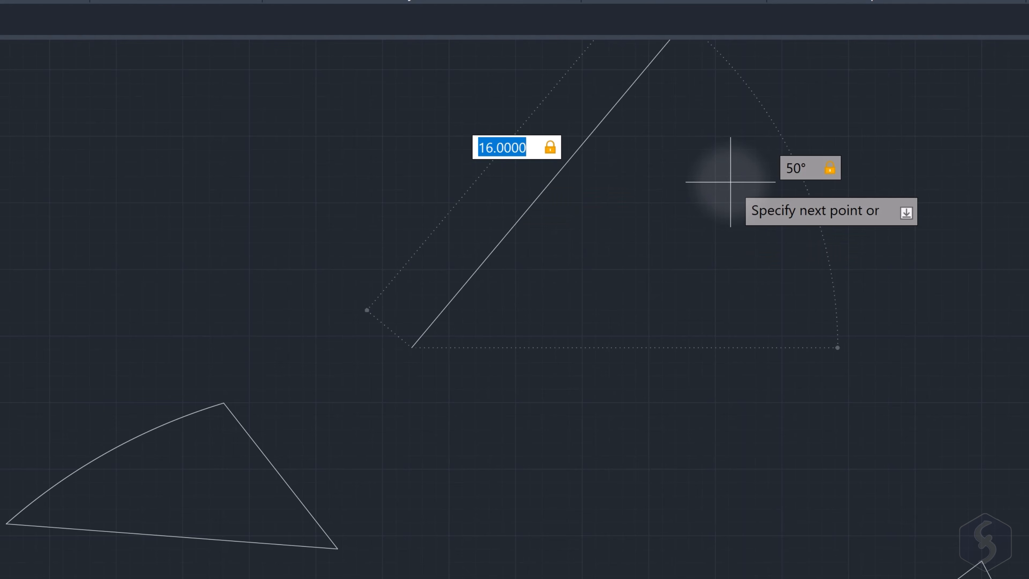
pyautogui.scroll(-2, 639, 225)
pyautogui.scroll(2, 619, 173)
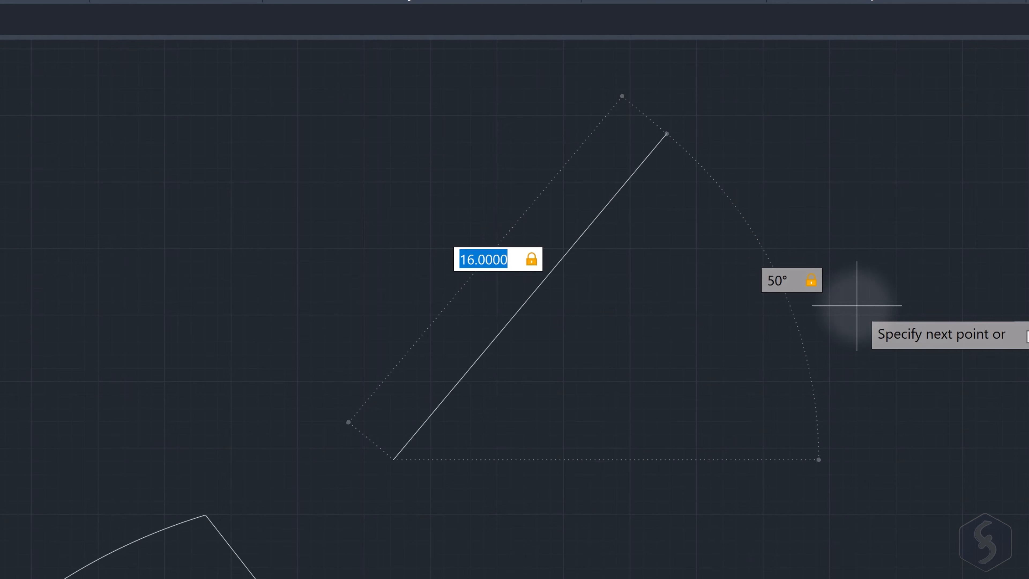
pyautogui.press('Return')
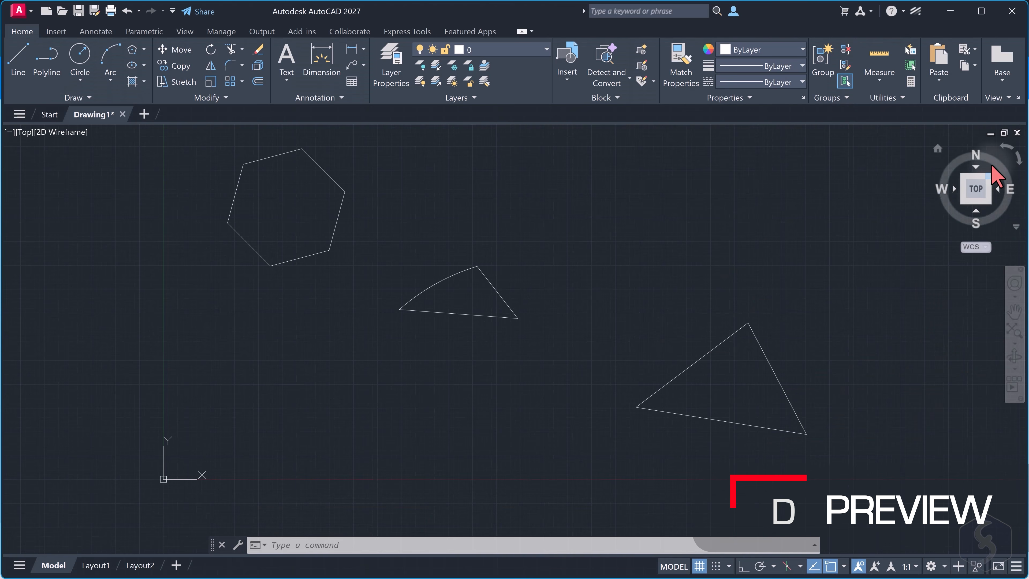
# Switch to the SW Isometric view and use 3D Orbit to look at the drawn shapes from the front side.
pyautogui.moveTo(964, 202); pyautogui.dragTo(990, 197)
pyautogui.click(987, 187)
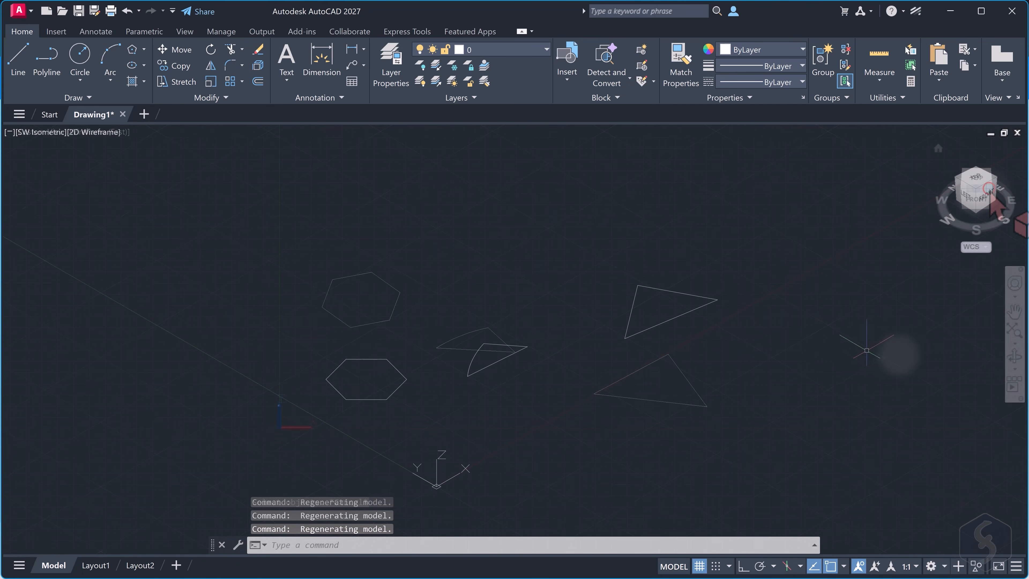
pyautogui.click(1015, 356)
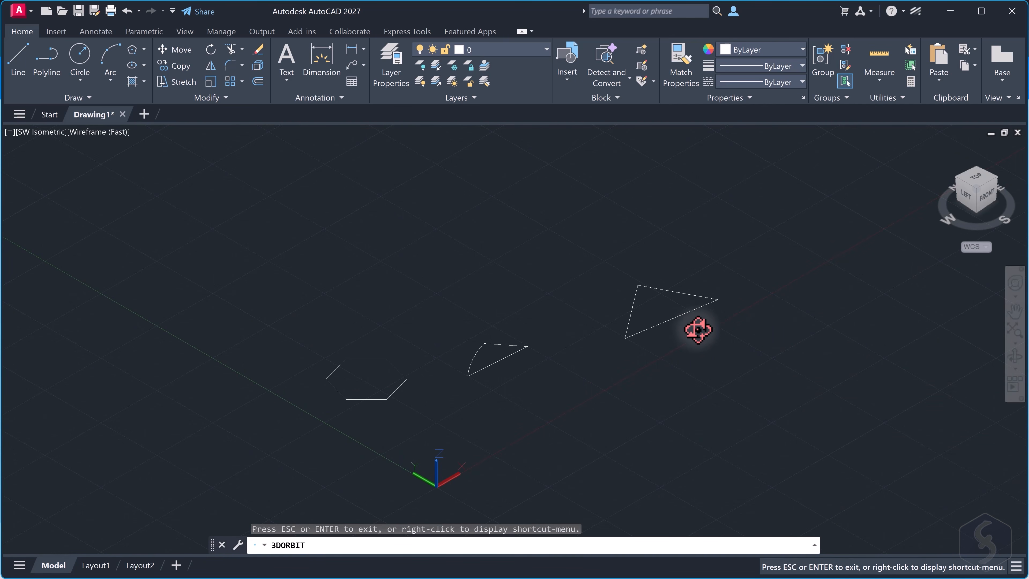
pyautogui.moveTo(672, 335); pyautogui.dragTo(423, 301)
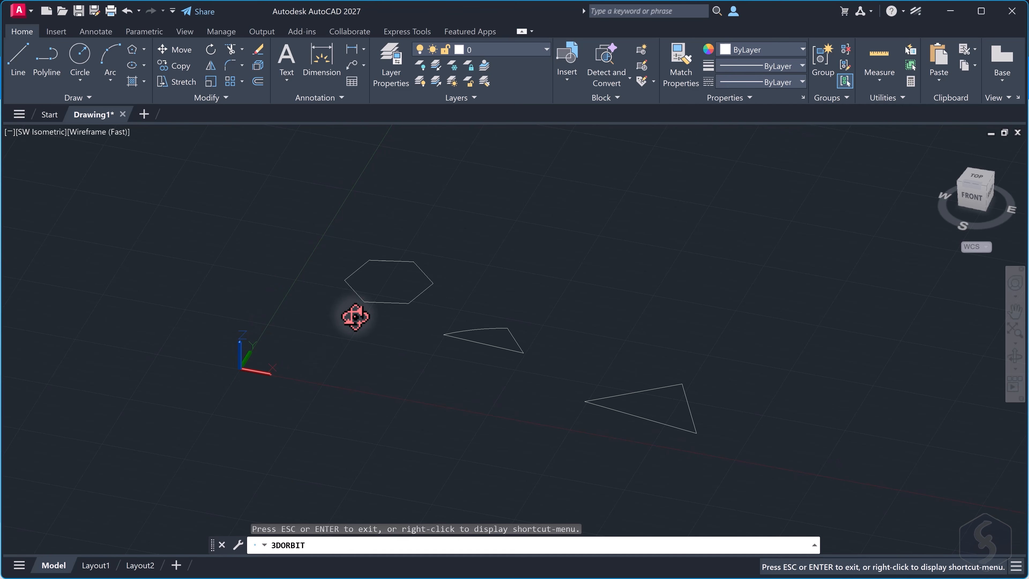
pyautogui.press('Escape')
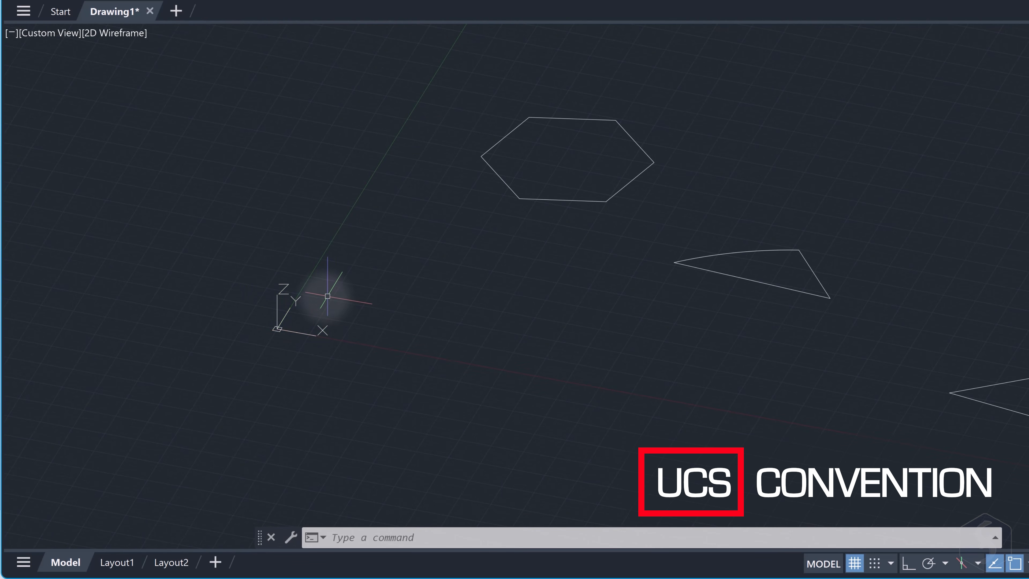
# Reorient the UCS with the Z Axis option, keeping the origin and pointing Z along the current X direction.
pyautogui.click(283, 323)
pyautogui.rightClick(277, 328)
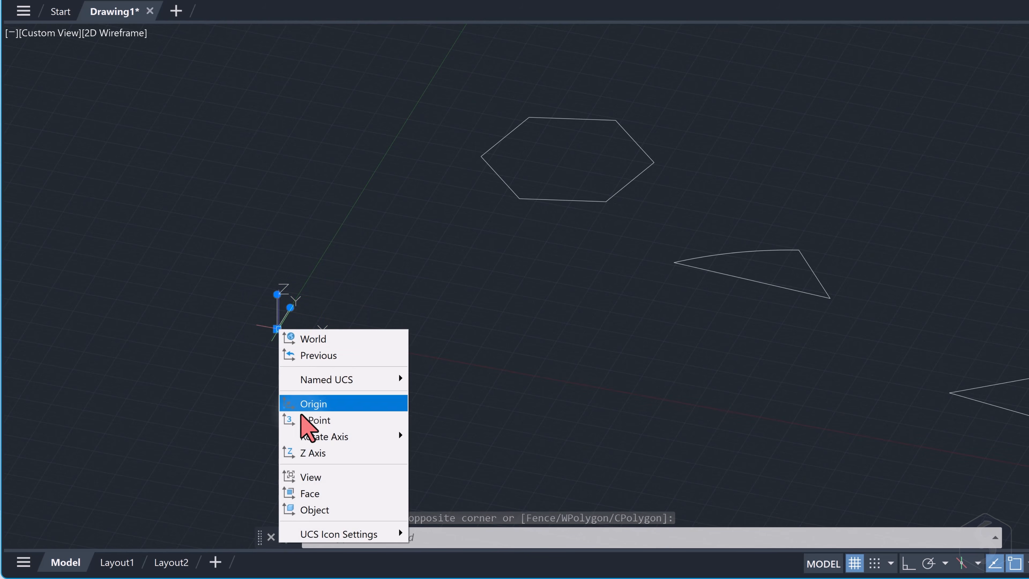
pyautogui.click(323, 453)
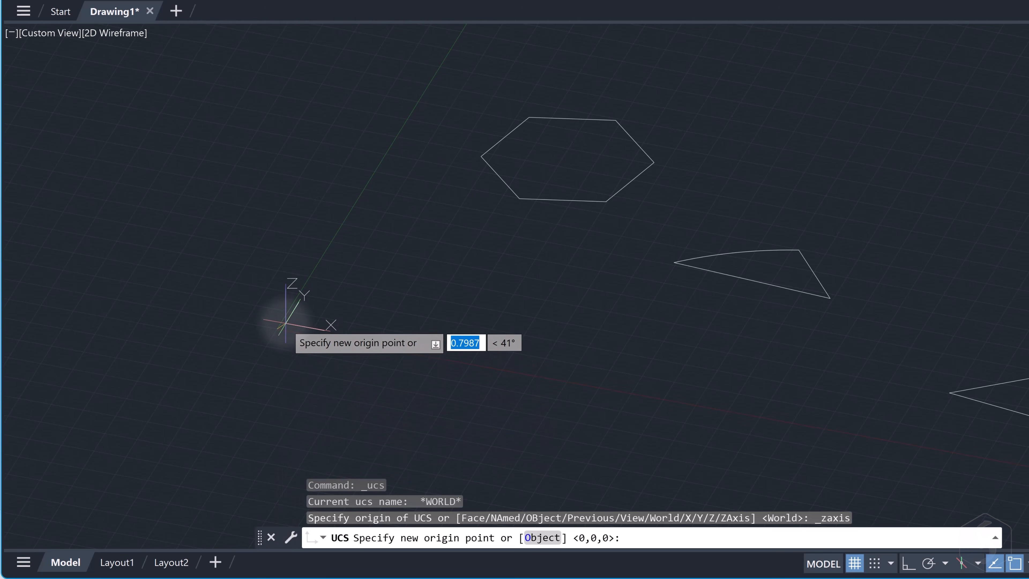
pyautogui.click(277, 326)
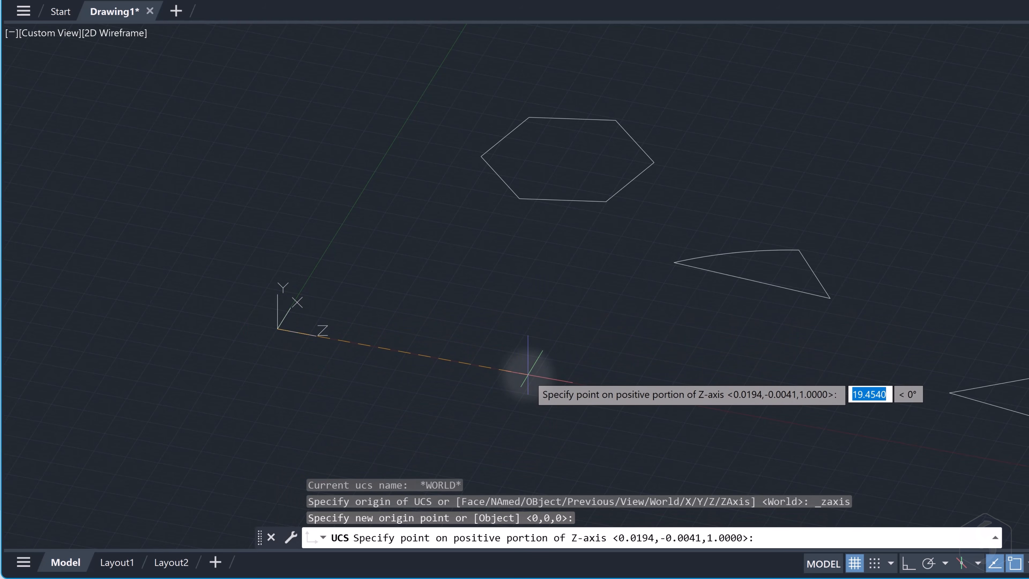
pyautogui.click(527, 375)
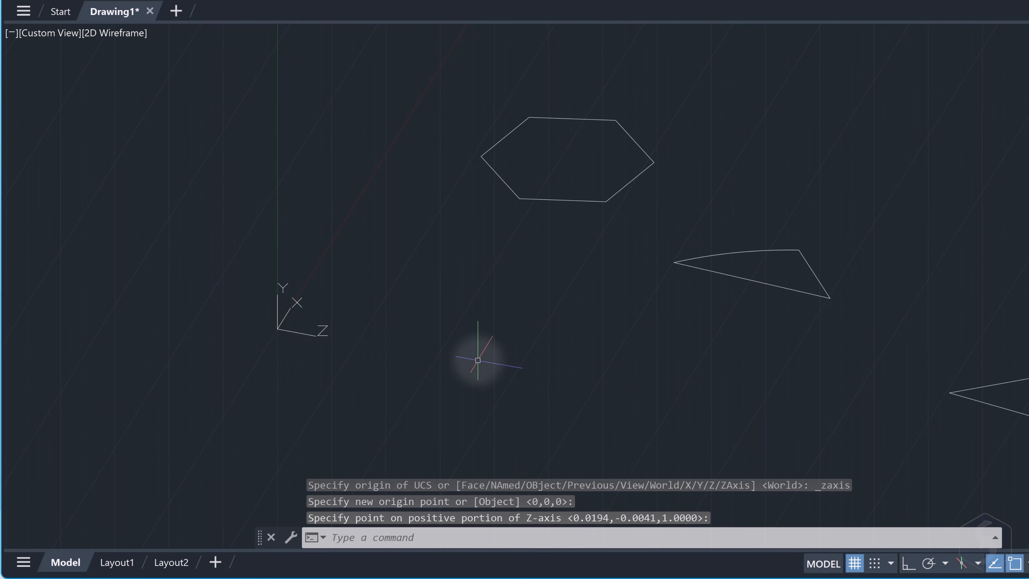
pyautogui.scroll(-2, 362, 349)
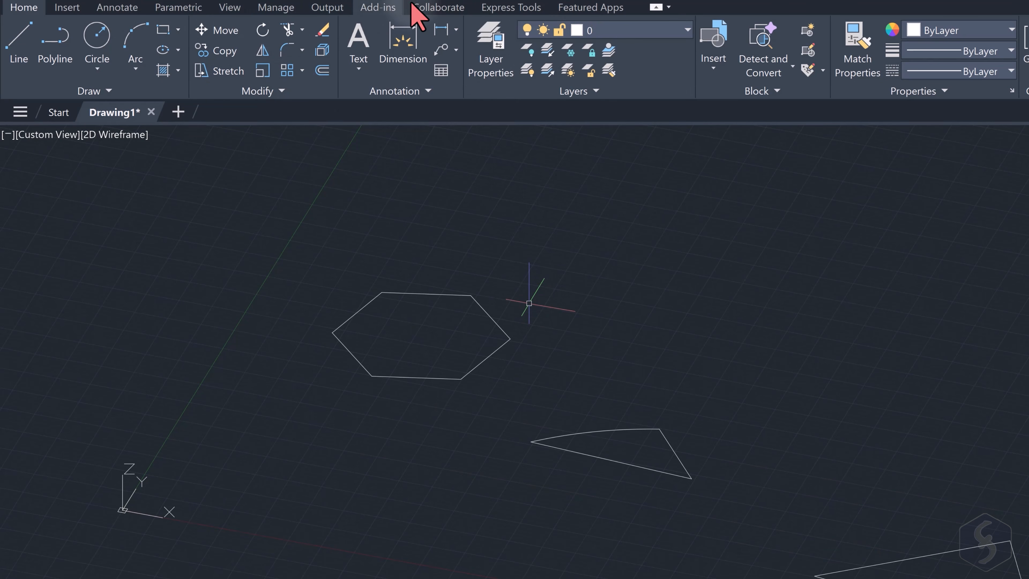
# Add the 3D Tools tab to the ribbon and display its modeling tools.
pyautogui.rightClick(734, 6)
pyautogui.moveTo(771, 61)
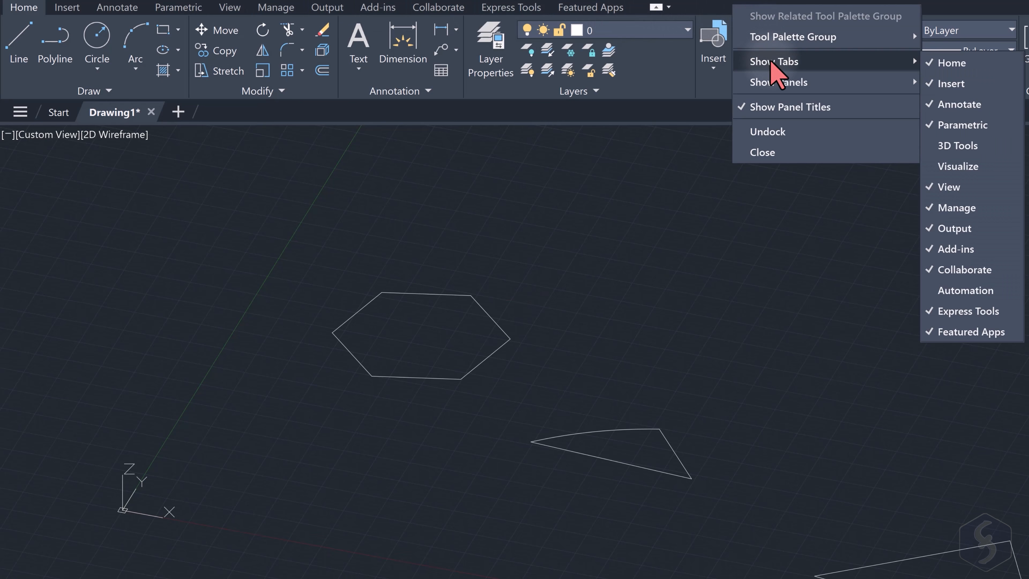
pyautogui.click(986, 146)
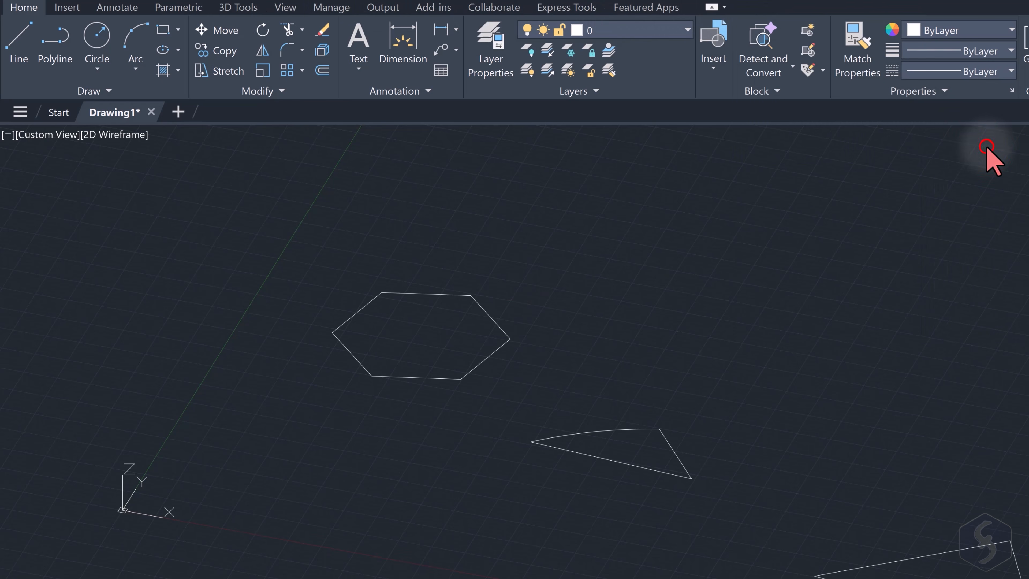
pyautogui.click(246, 7)
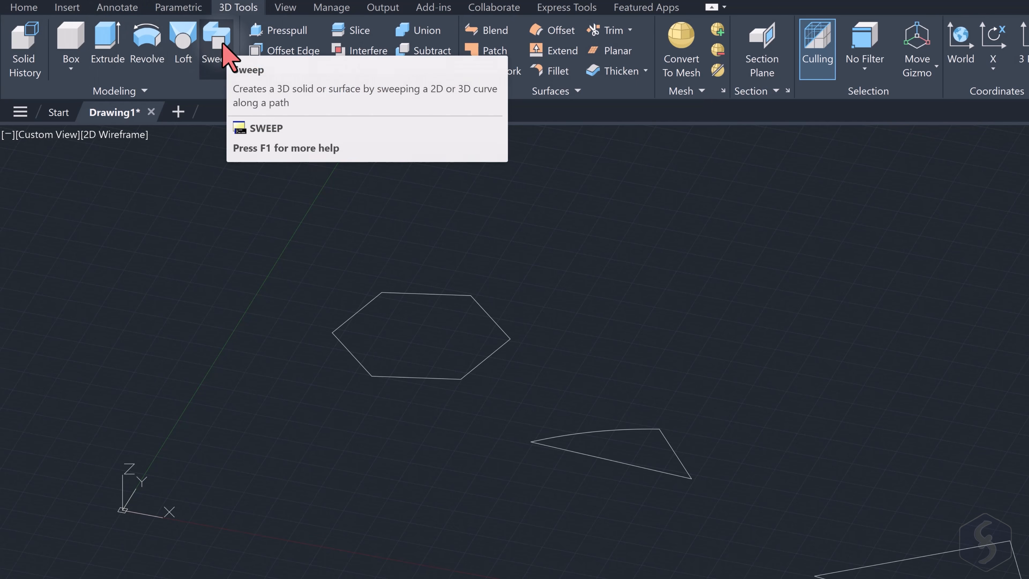
# Draw a solid box between the UCS origin and the hexagon, with its first corner at about (6.2, 5.8).
pyautogui.click(71, 45)
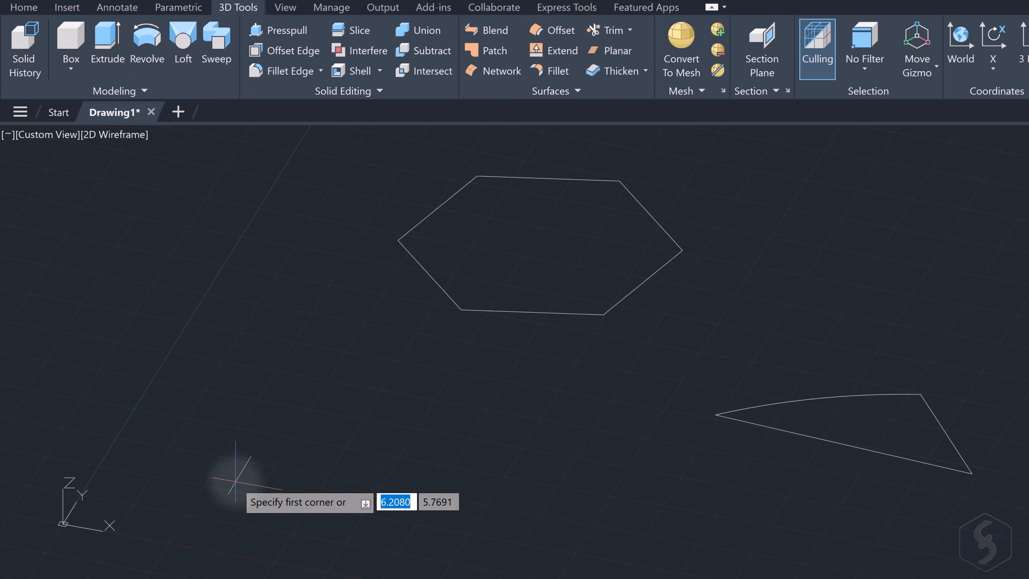
pyautogui.click(233, 477)
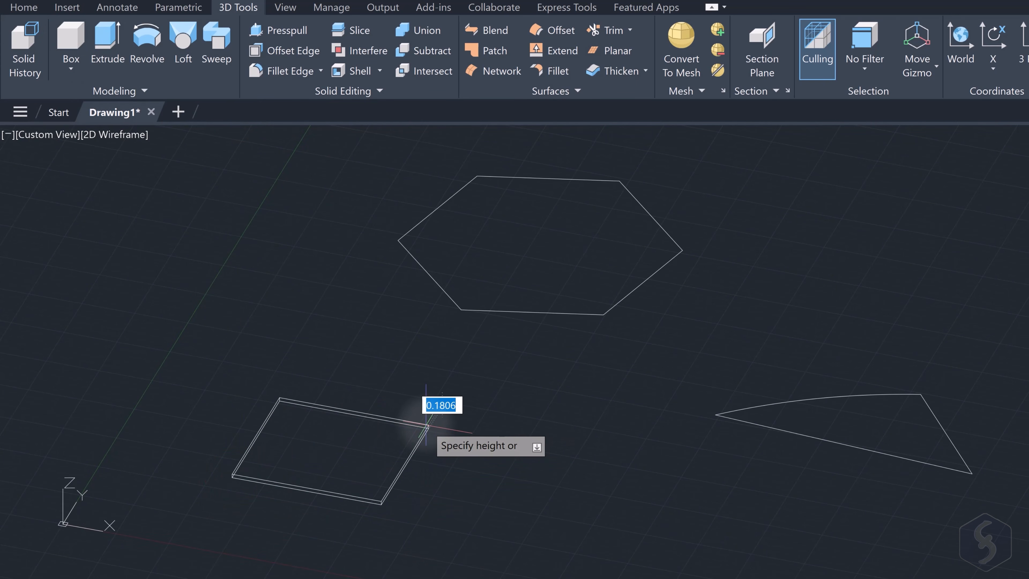
pyautogui.click(413, 352)
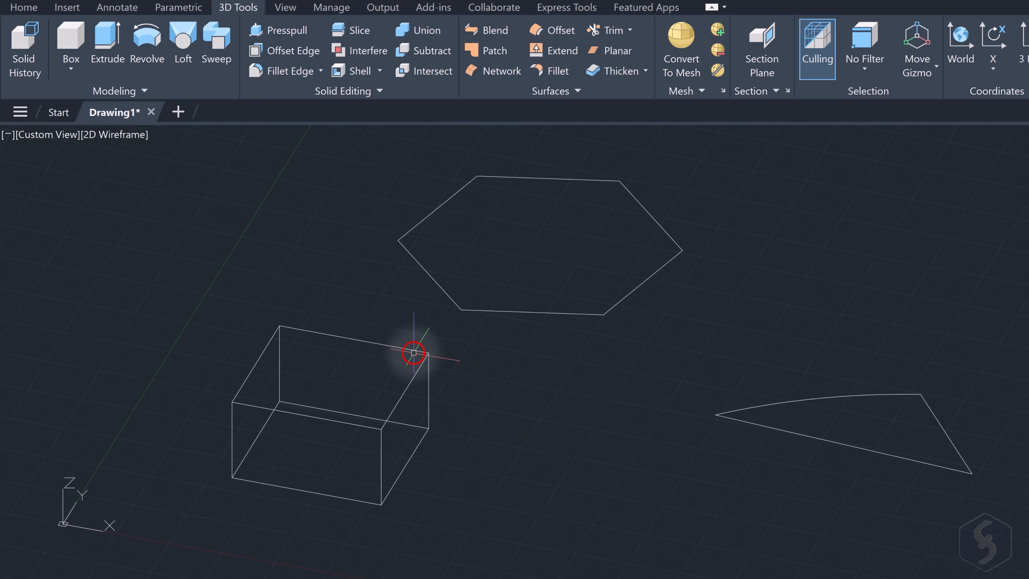
# Draw a solid pyramid beside the box, on the side of the arc polyline, with its apex pointing up.
pyautogui.click(71, 69)
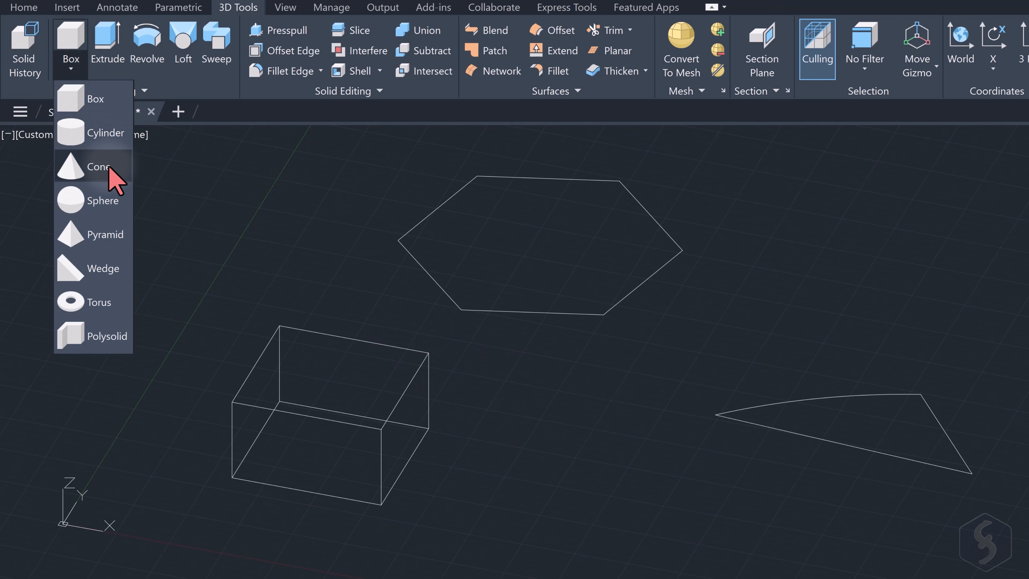
pyautogui.click(108, 235)
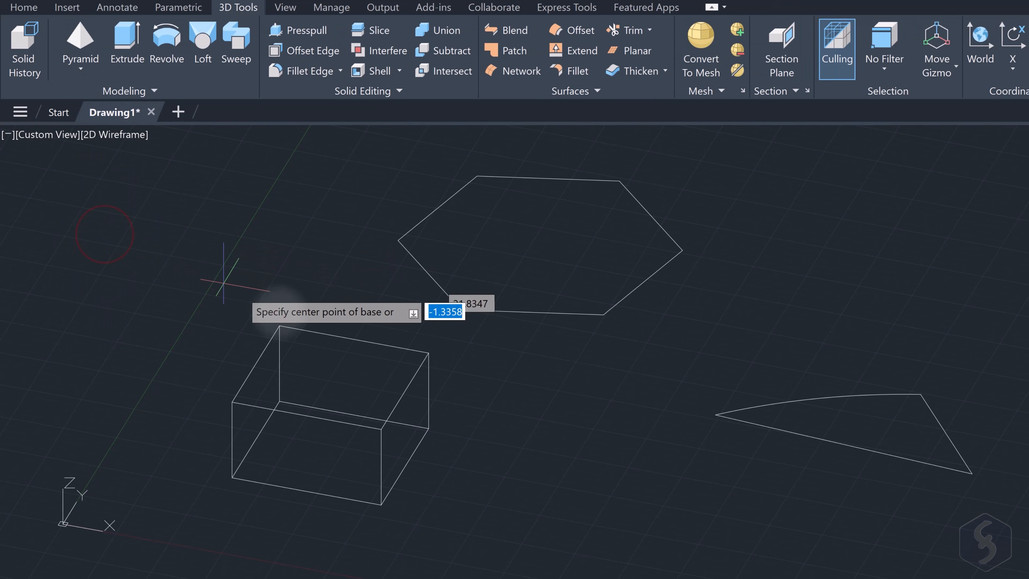
pyautogui.click(534, 492)
pyautogui.click(586, 478)
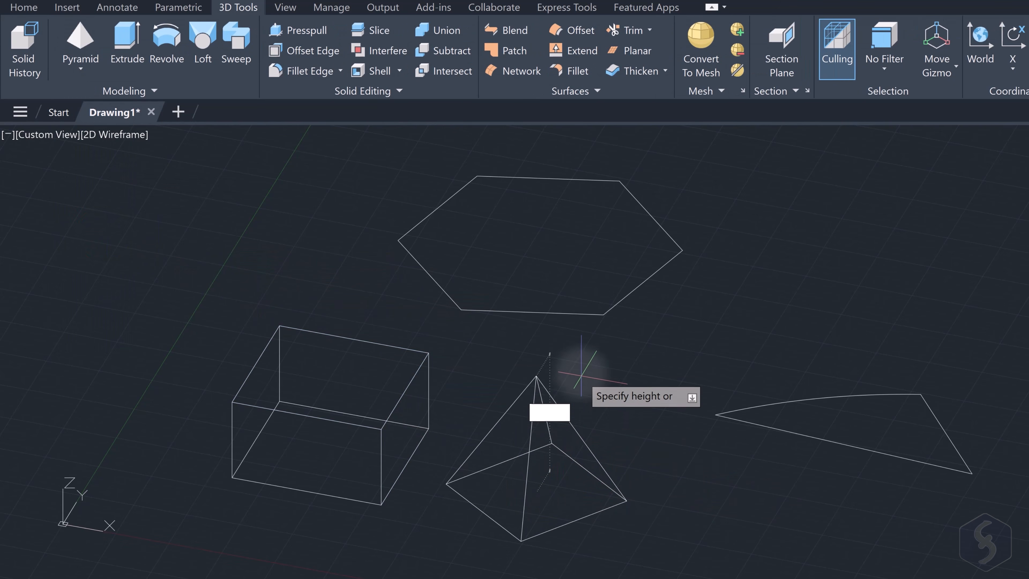
pyautogui.click(581, 367)
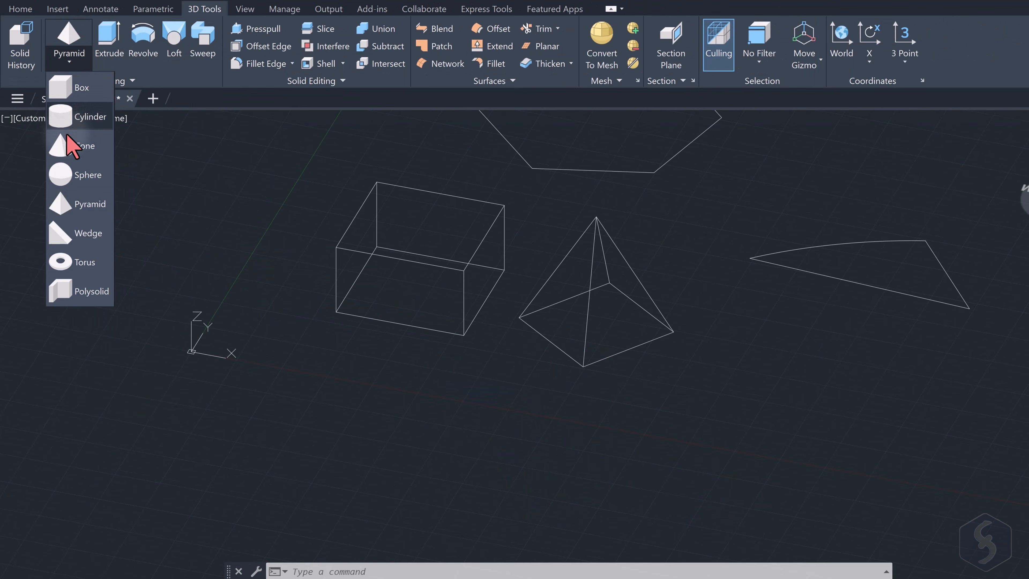
# Draw a solid sphere with a radius of about 4.8 in front of the box.
pyautogui.click(94, 180)
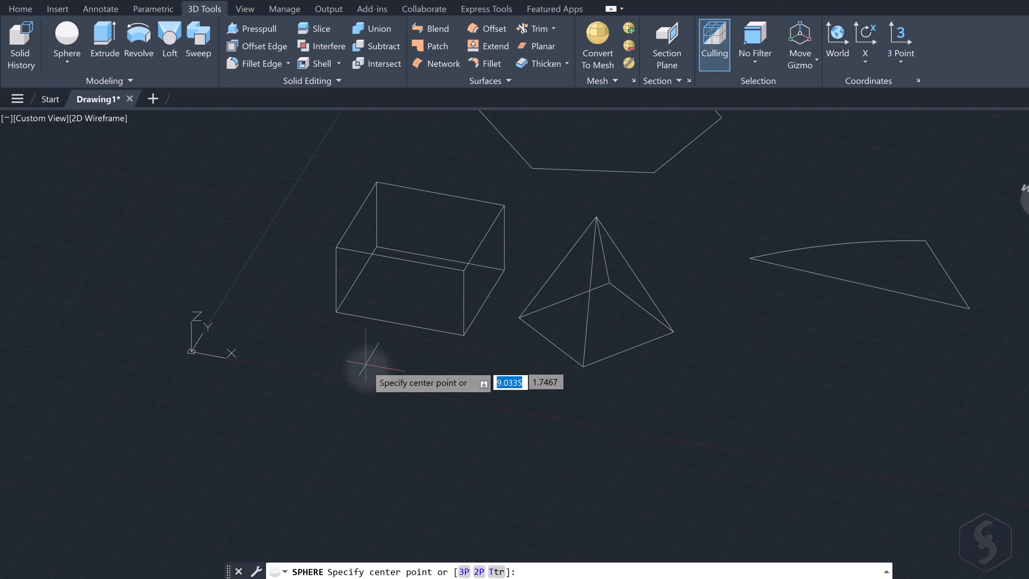
pyautogui.click(380, 437)
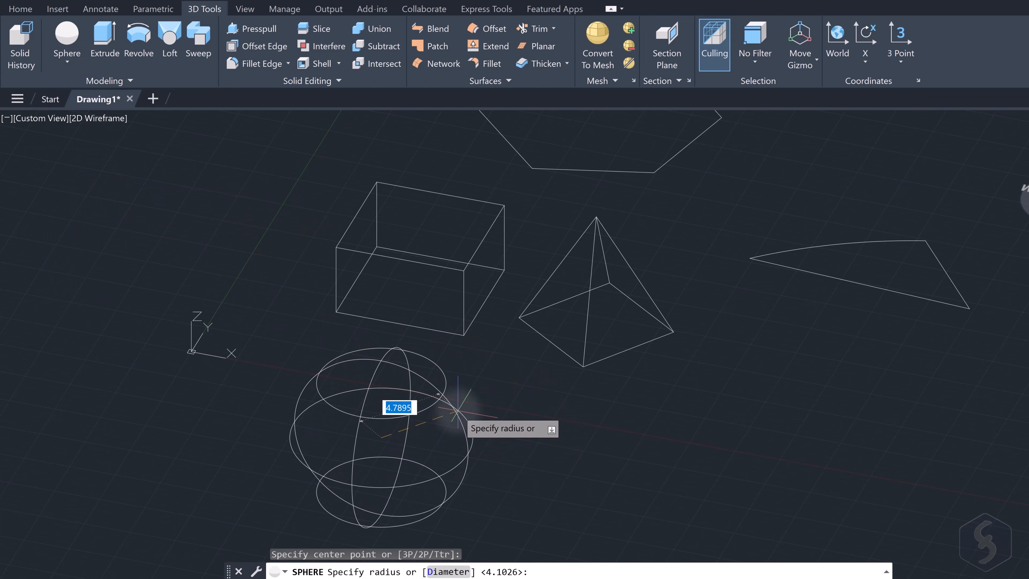
pyautogui.click(452, 403)
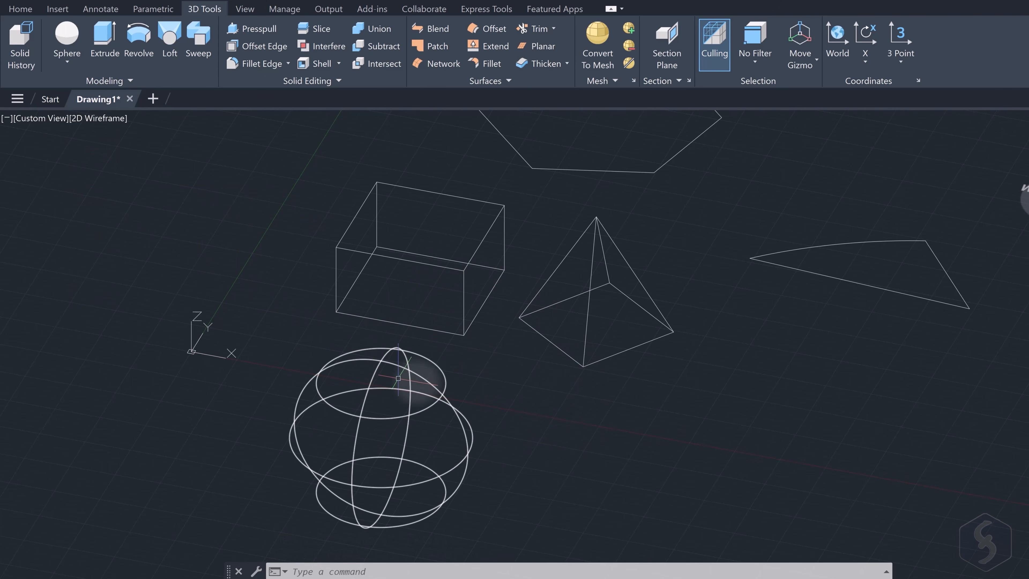
# Preview the solids in the Wireframe visual style, and change the display to the X-Ray visual style.
pyautogui.click(107, 118)
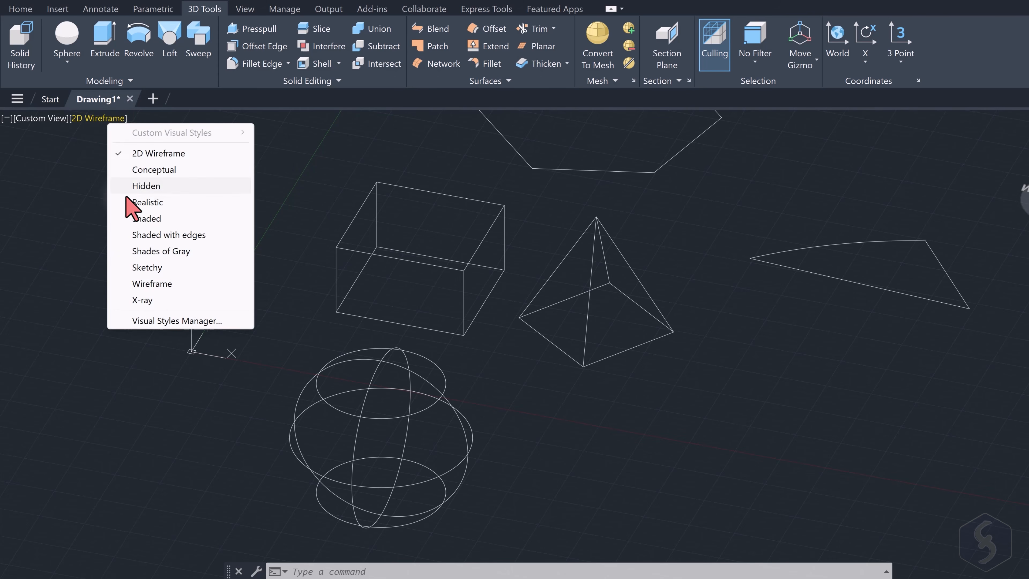
pyautogui.click(174, 286)
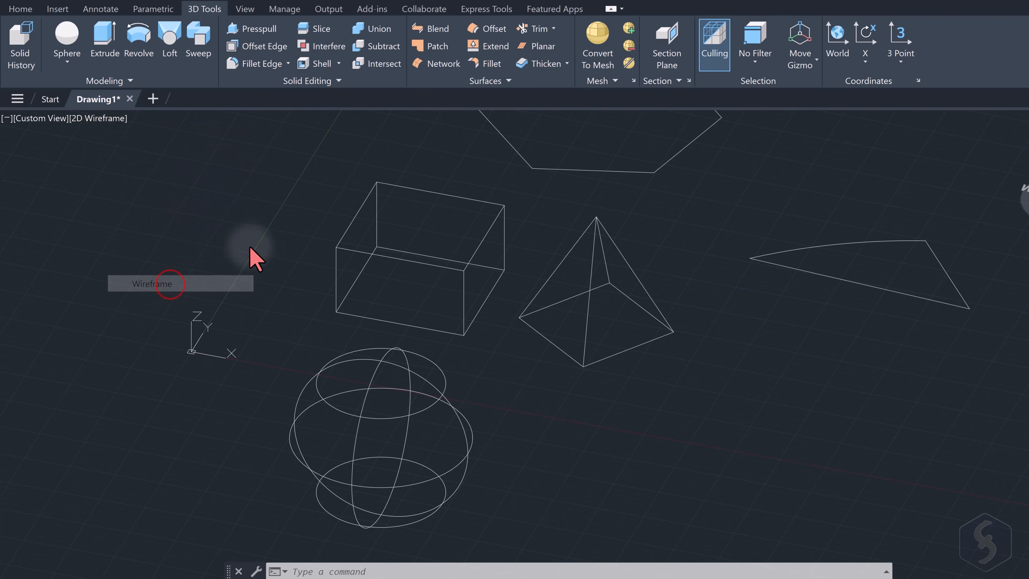
pyautogui.click(120, 119)
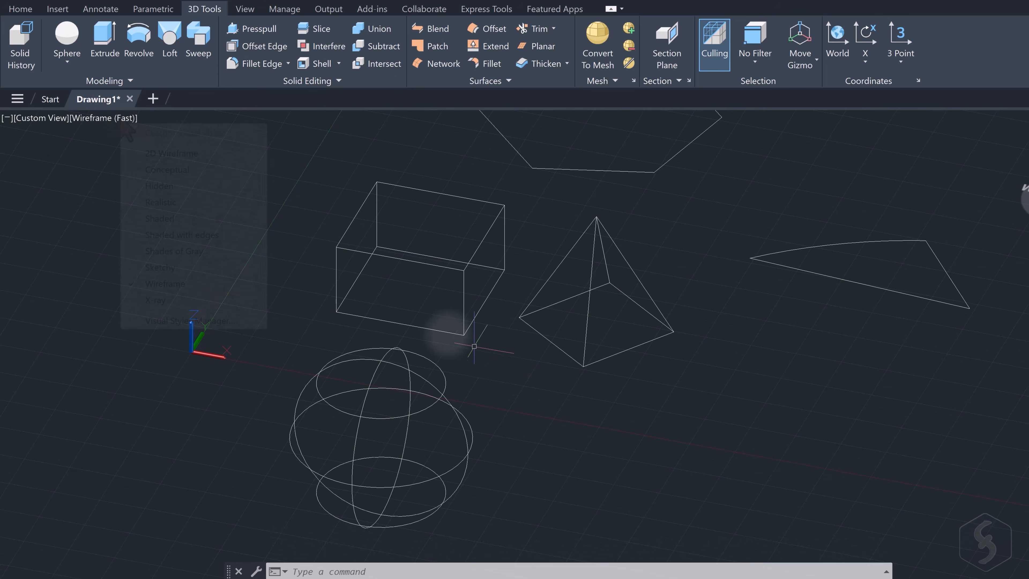
pyautogui.click(165, 307)
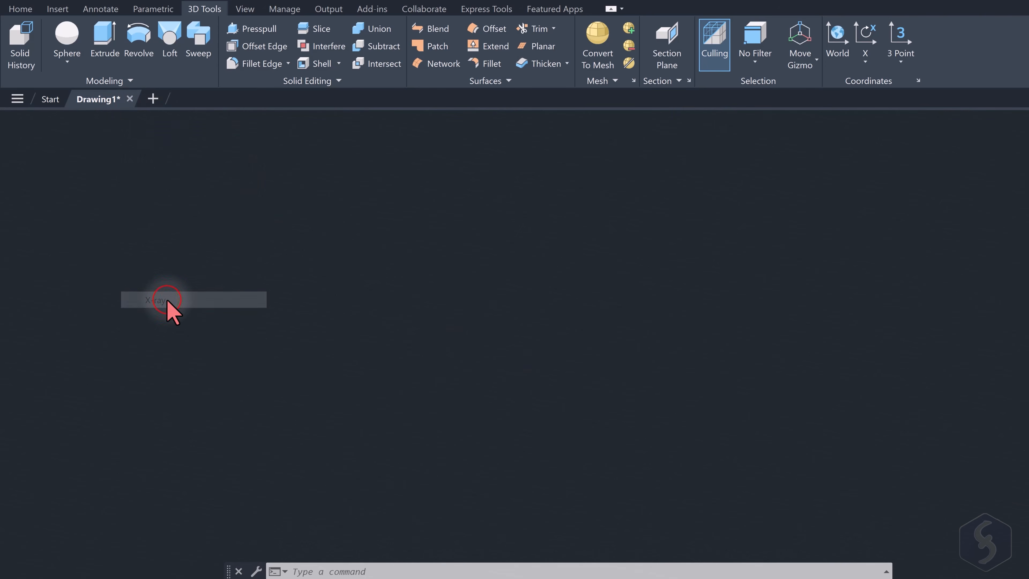
pyautogui.scroll(-2, 526, 358)
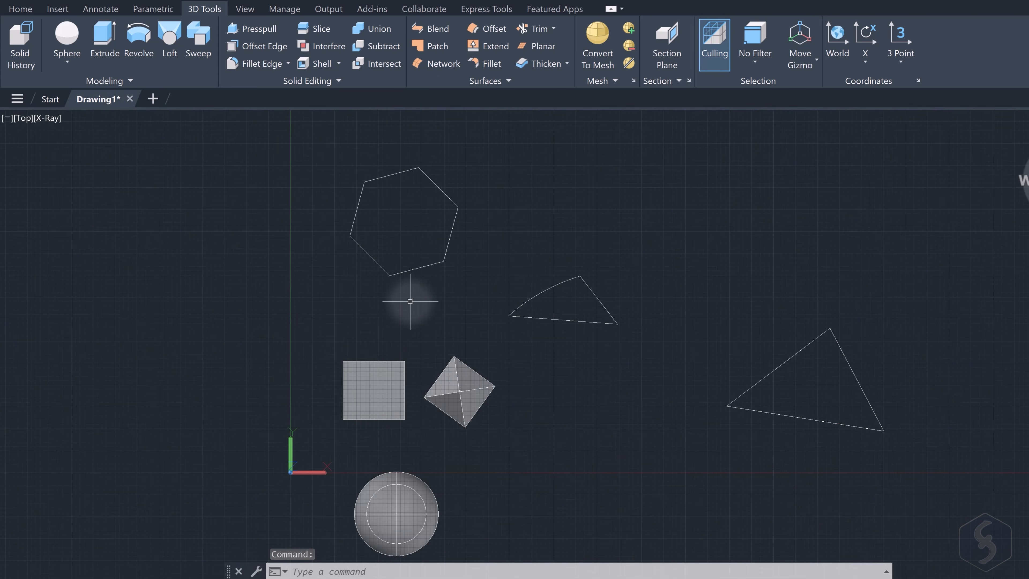
# Try to move the hexagon a short distance in the positive X direction with the Move command.
pyautogui.click(20, 8)
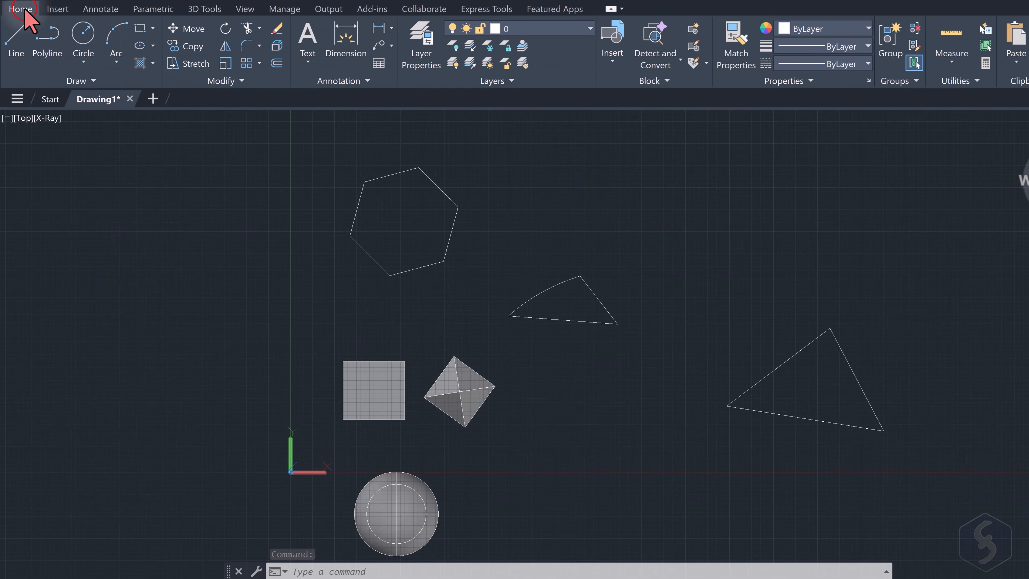
pyautogui.click(197, 29)
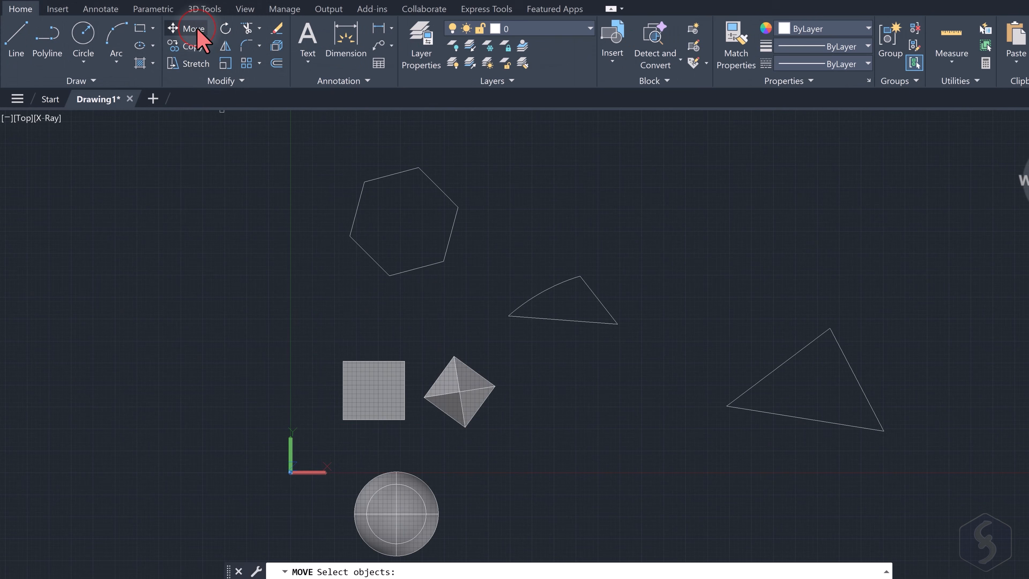
pyautogui.click(376, 179)
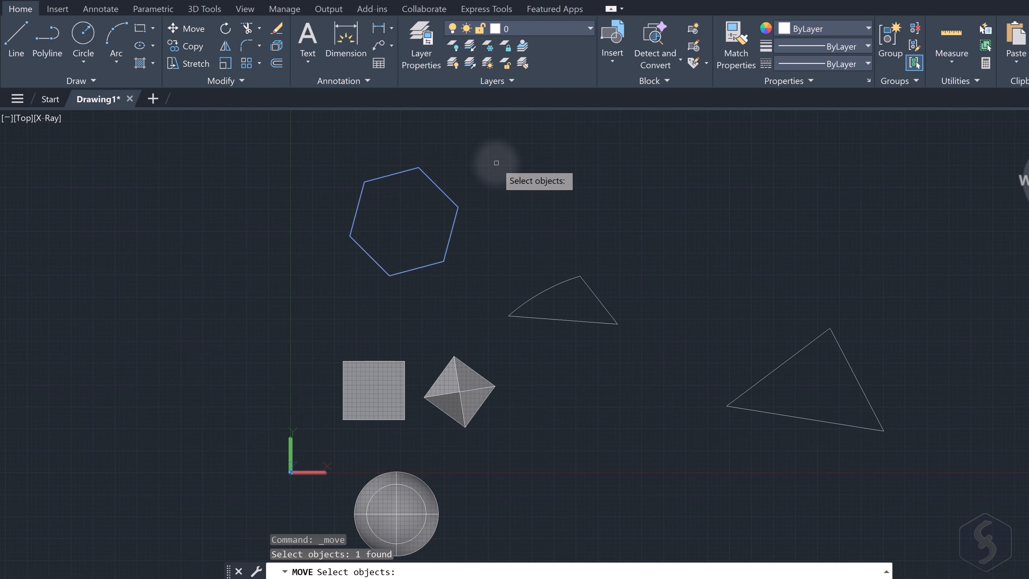
pyautogui.press('Return')
pyautogui.click(435, 204)
pyautogui.click(531, 205)
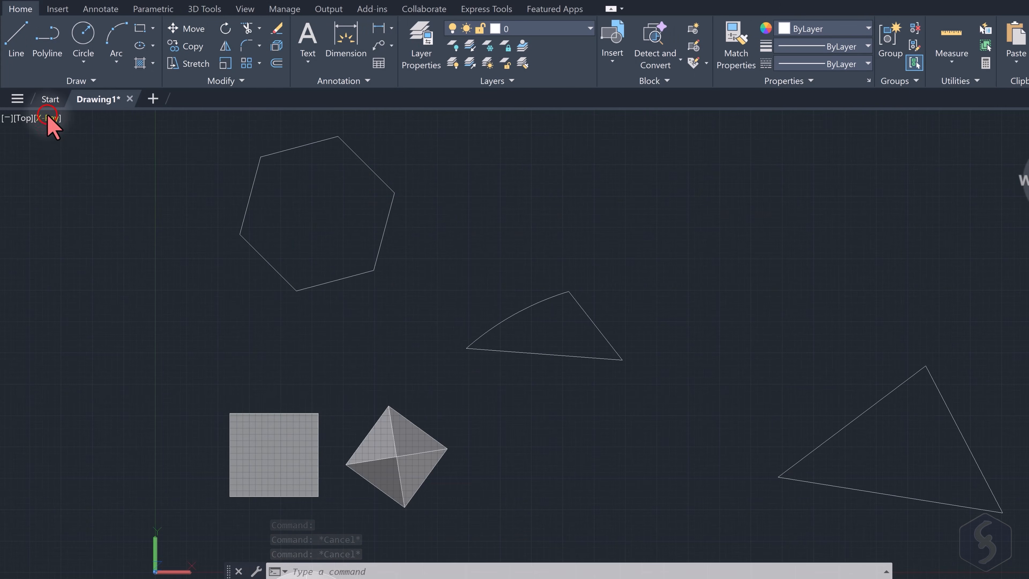
# Set the Wireframe visual style, and select the hexagon in the top view and the box in the SE Isometric view to show their gizmos.
pyautogui.click(47, 118)
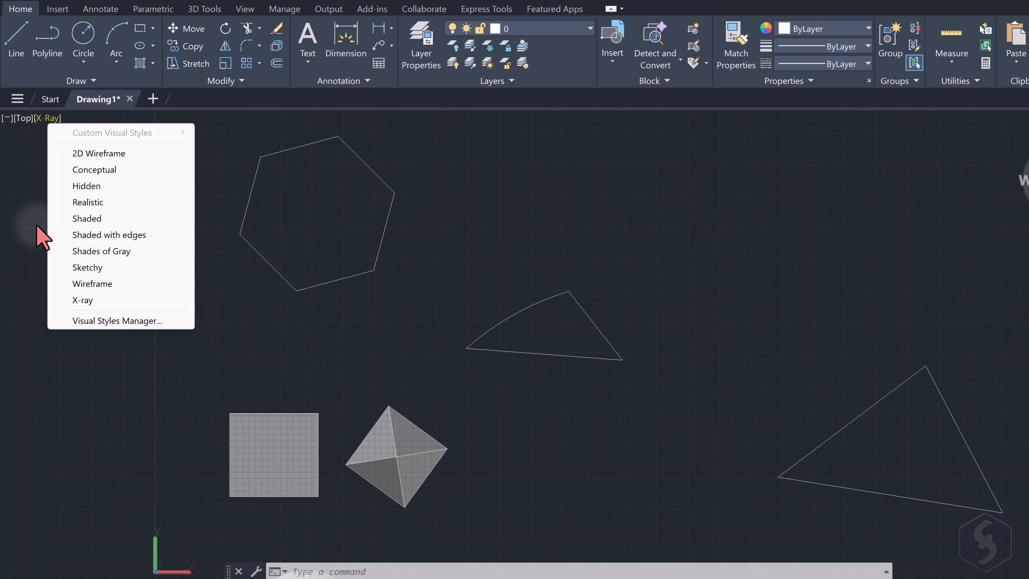
pyautogui.click(100, 283)
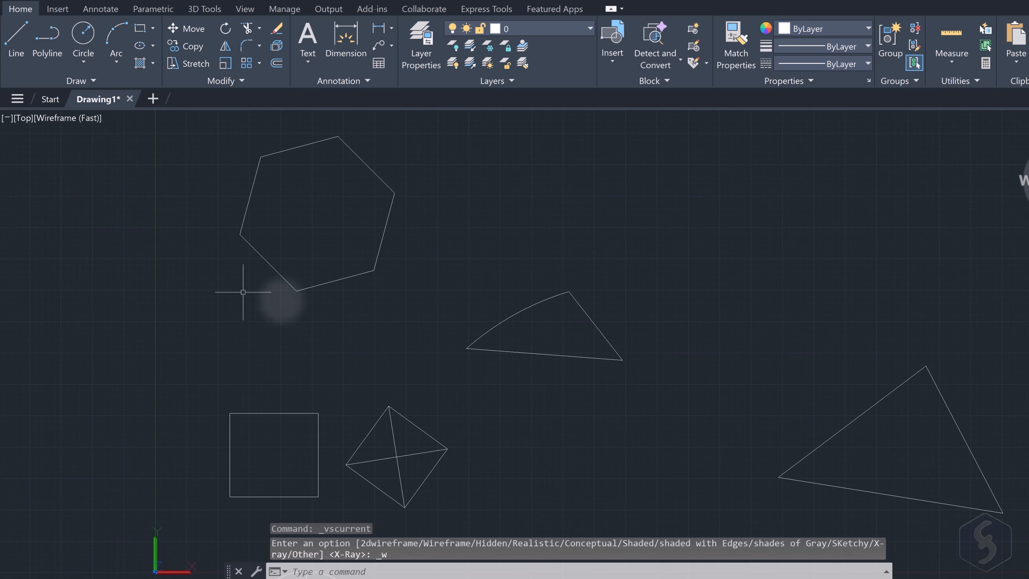
pyautogui.click(324, 285)
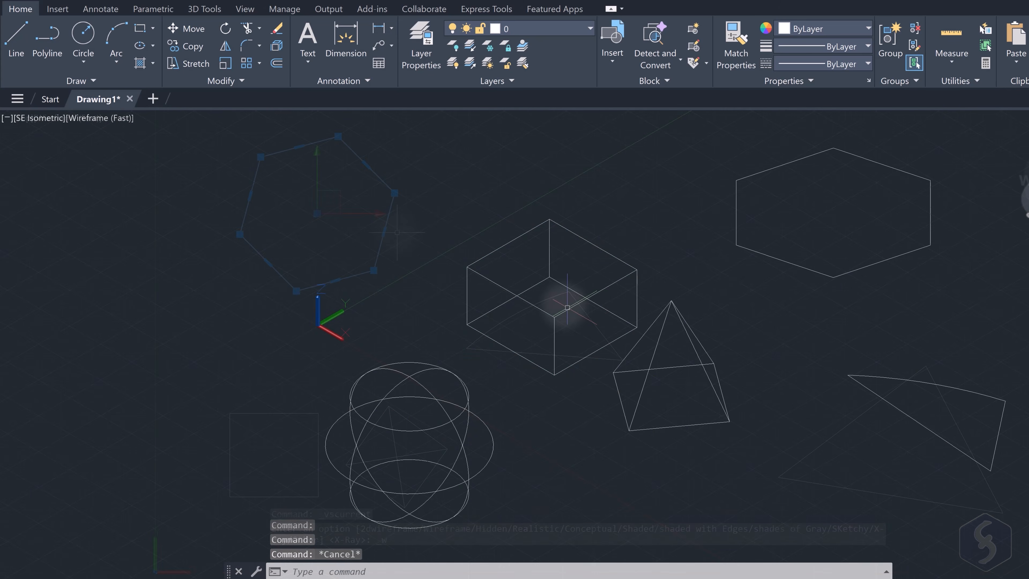
pyautogui.click(580, 304)
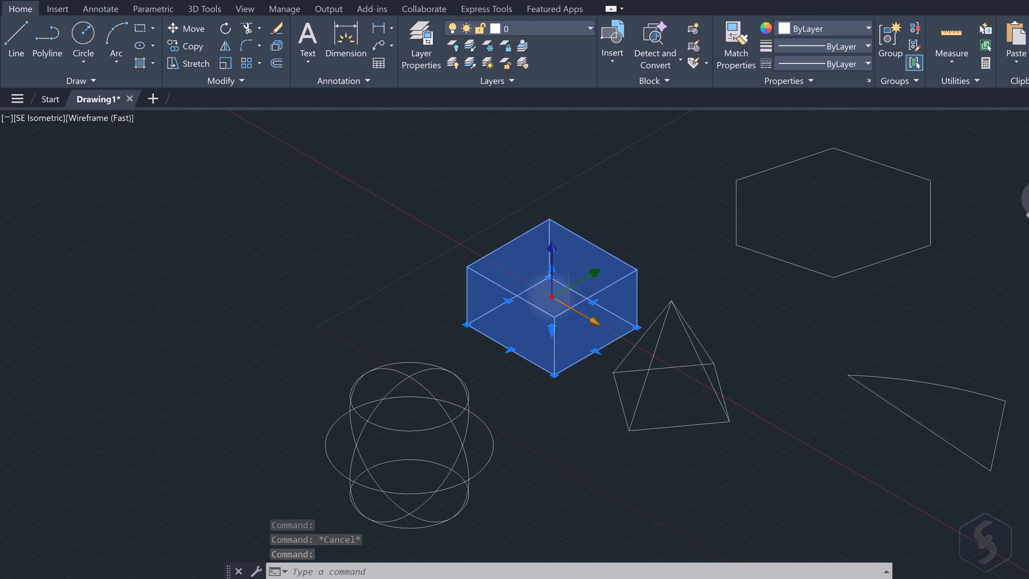
# Move the box along the negative X direction with the move gizmo.
pyautogui.click(590, 317)
pyautogui.click(450, 224)
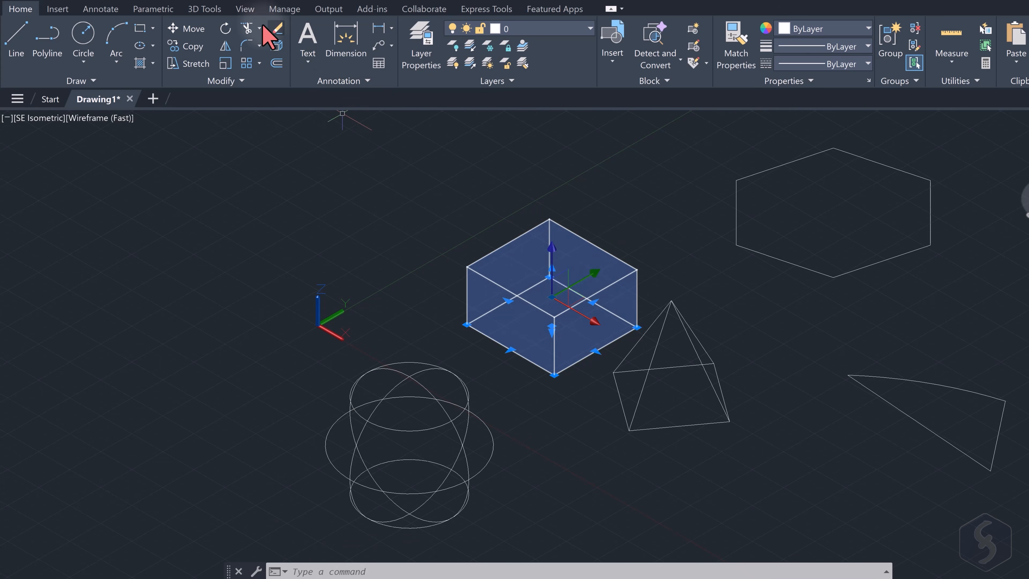
# Try to rotate the box about the Y axis with the Rotate Gizmo, and undo the rotation.
pyautogui.click(205, 9)
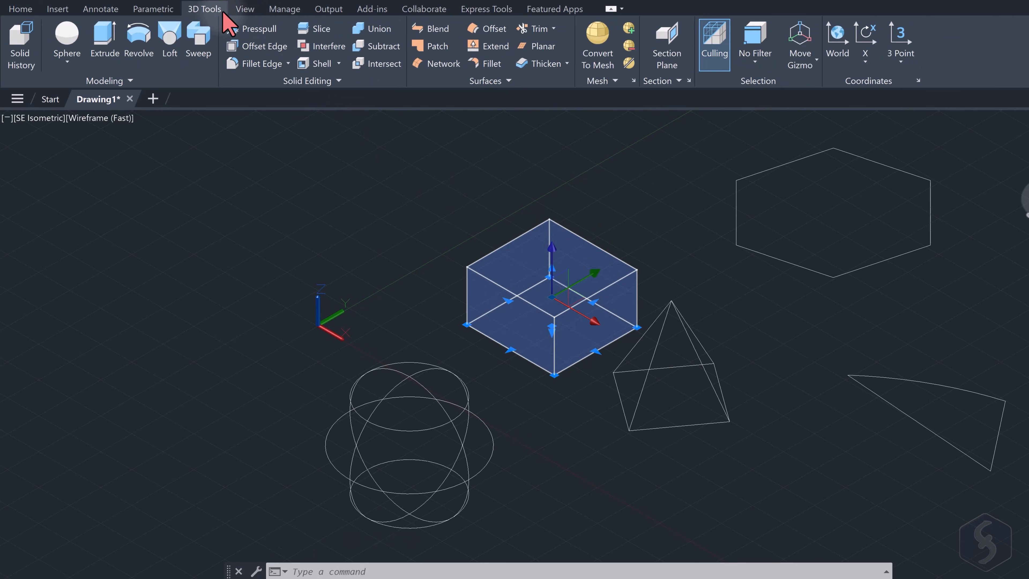
pyautogui.click(813, 61)
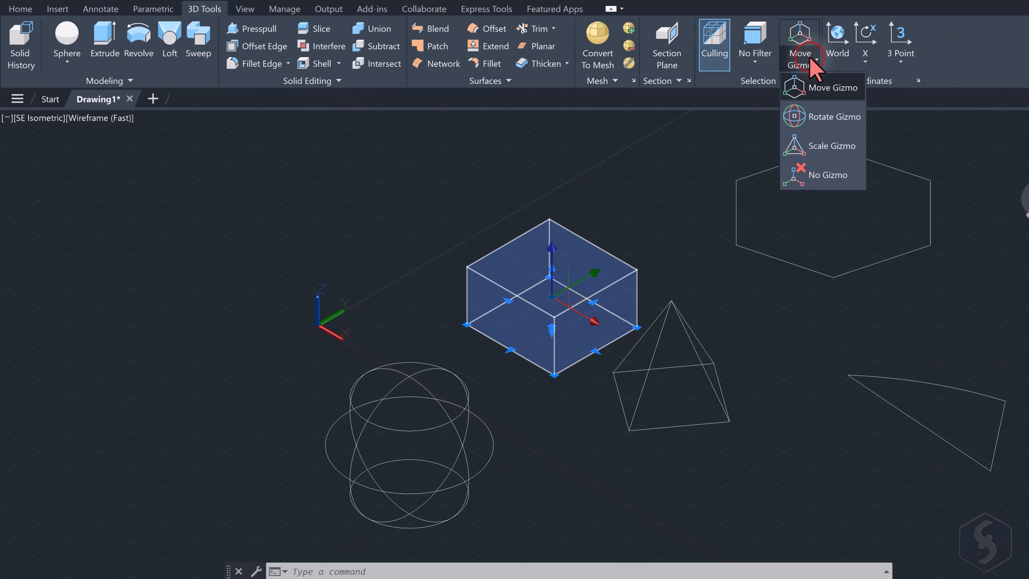
pyautogui.click(838, 121)
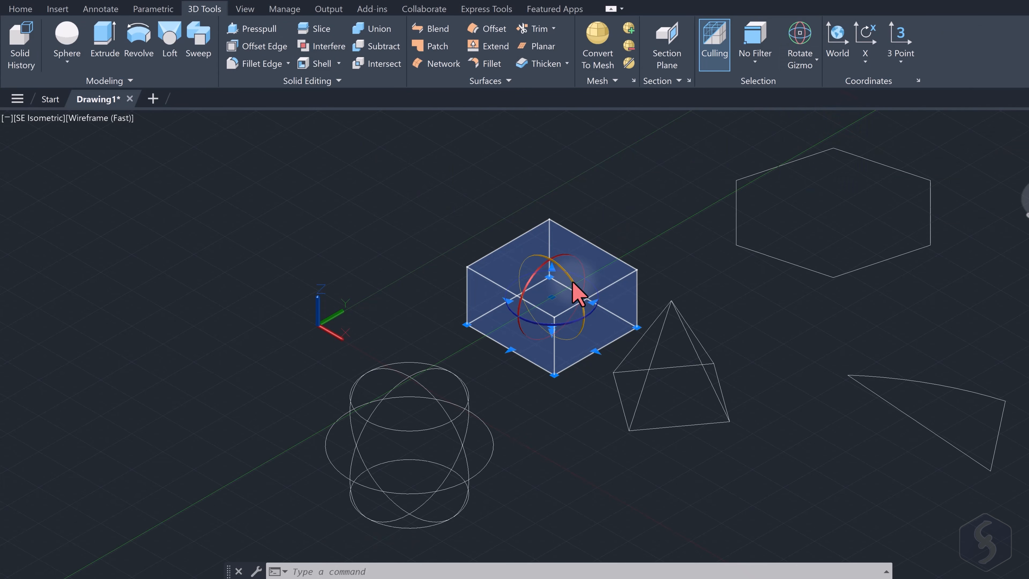
pyautogui.click(580, 292)
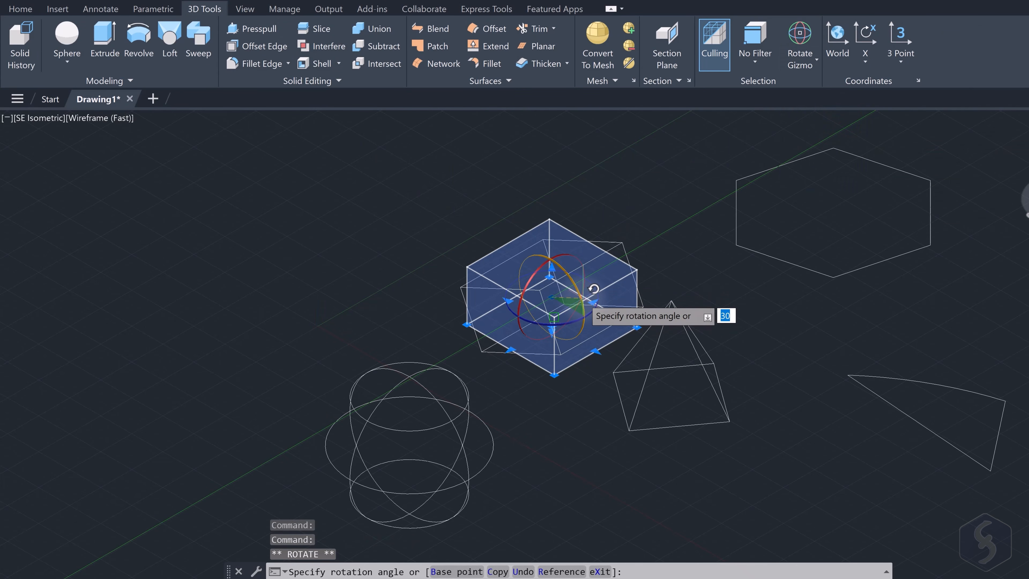
pyautogui.click(591, 301)
pyautogui.click(816, 60)
pyautogui.hotkey('ctrl', 'z')
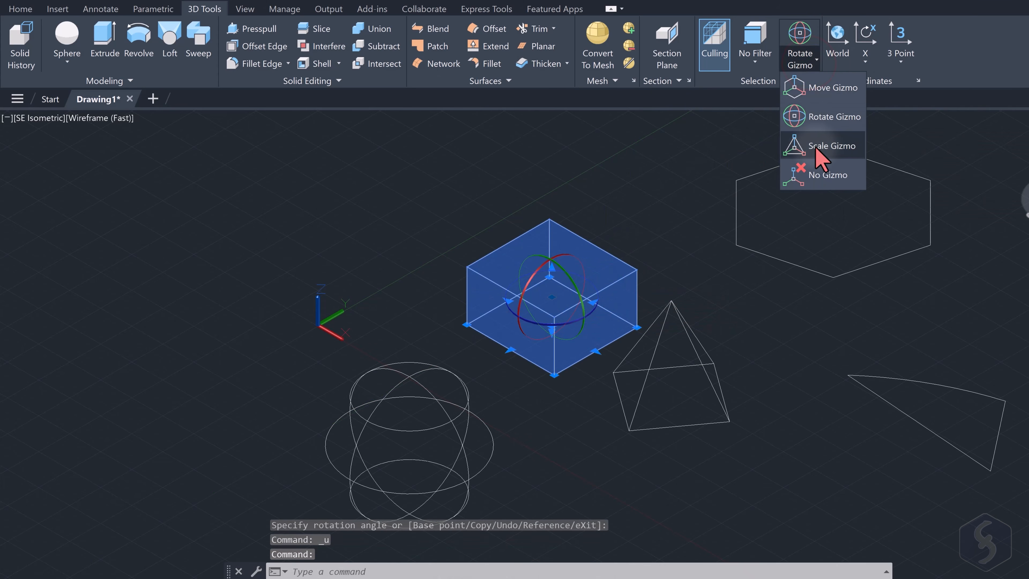
# Switch to the Scale Gizmo and scale the box uniformly by a factor of about 1.6.
pyautogui.click(815, 148)
pyautogui.click(583, 275)
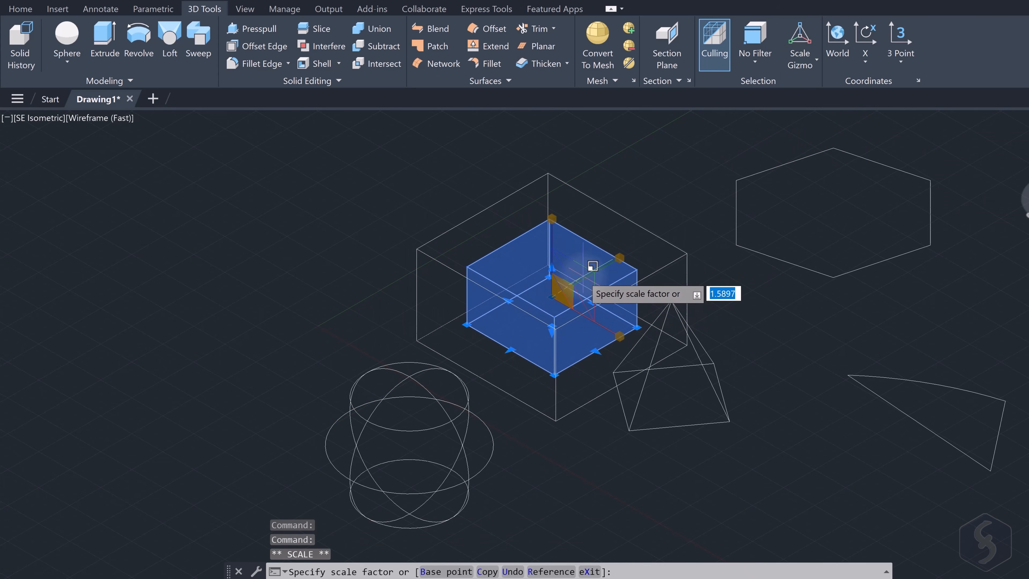
pyautogui.click(595, 264)
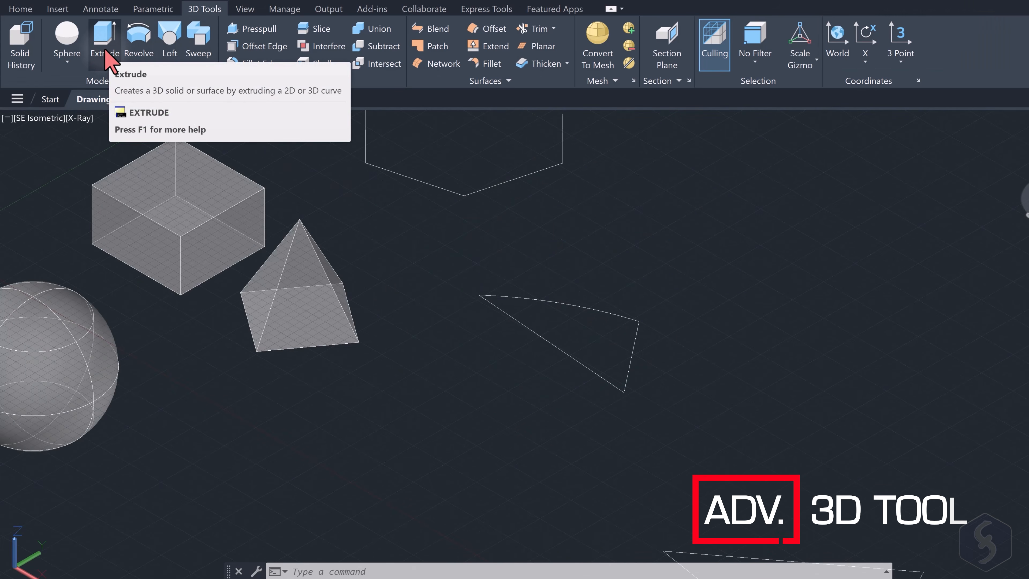
# Extrude the closed triangle with the curved edge upward by about 8.1 units.
pyautogui.click(109, 56)
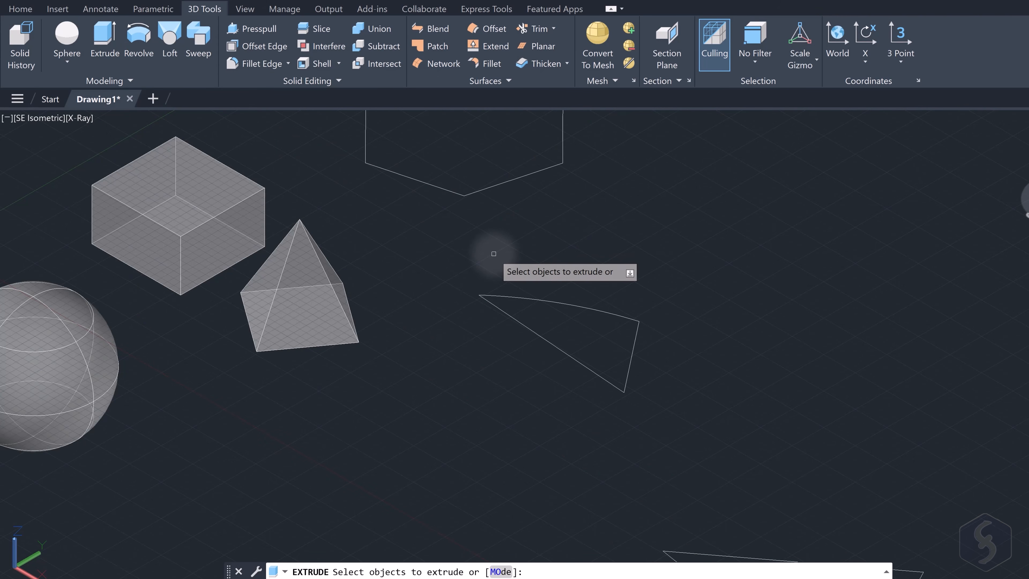
pyautogui.click(550, 301)
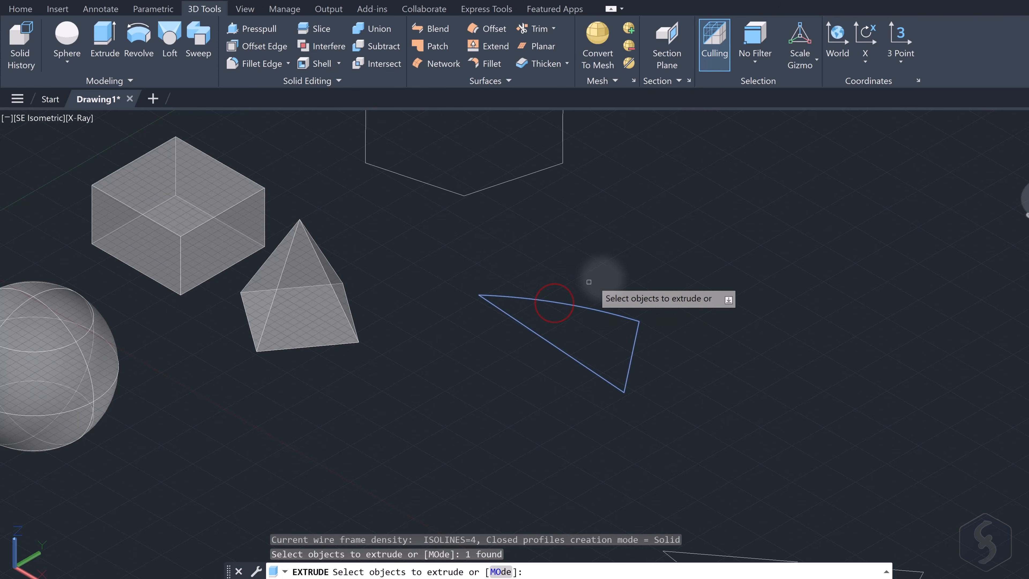
pyautogui.press('Return')
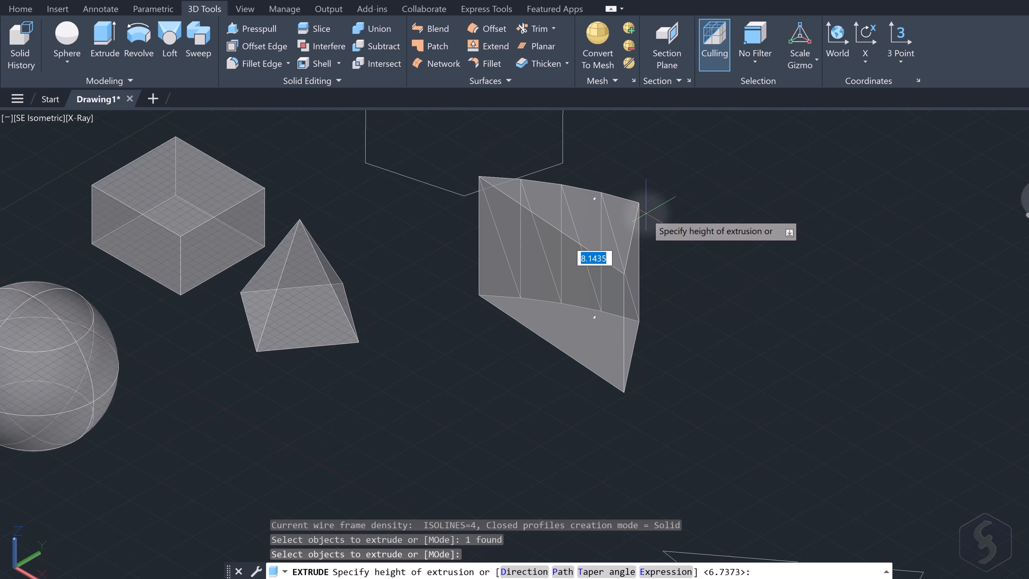
pyautogui.click(644, 204)
pyautogui.keyDown('shift'); pyautogui.moveTo(684, 316); pyautogui.dragTo(668, 301, button='middle'); pyautogui.keyUp('shift')
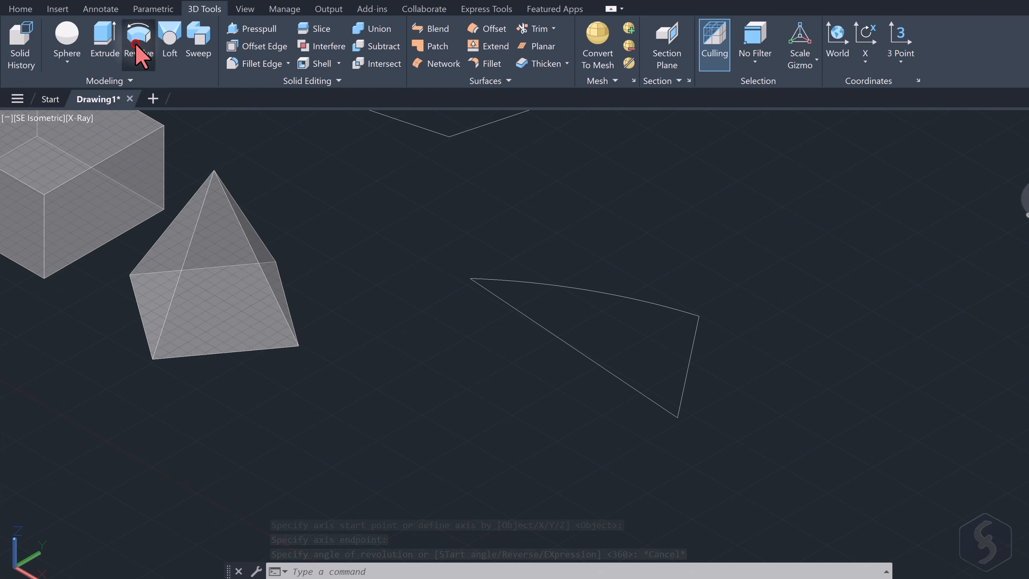
# Revolve the curved-edge triangle around its long straight edge, defining the axis by that edge's two endpoints.
pyautogui.click(136, 44)
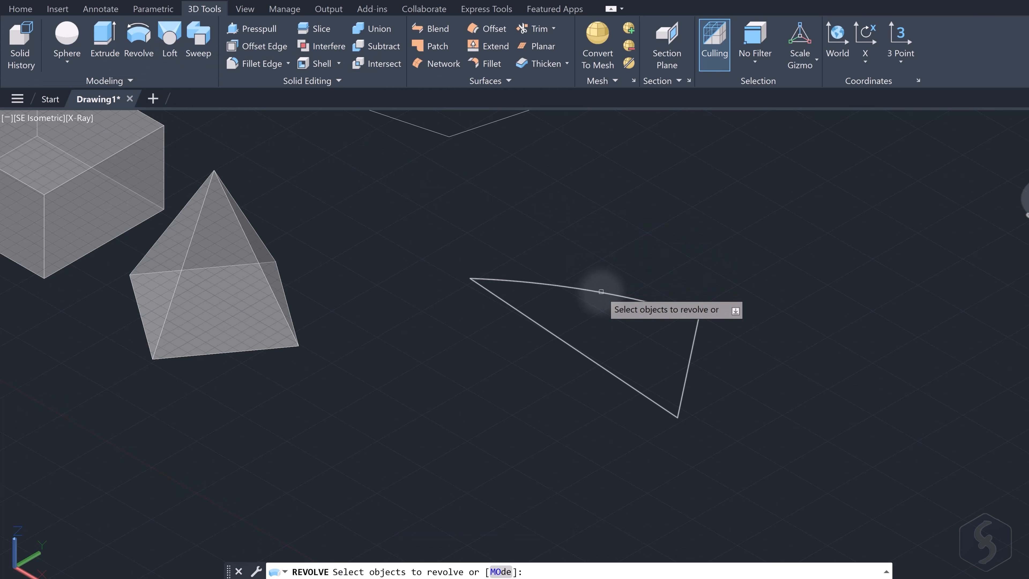
pyautogui.click(601, 291)
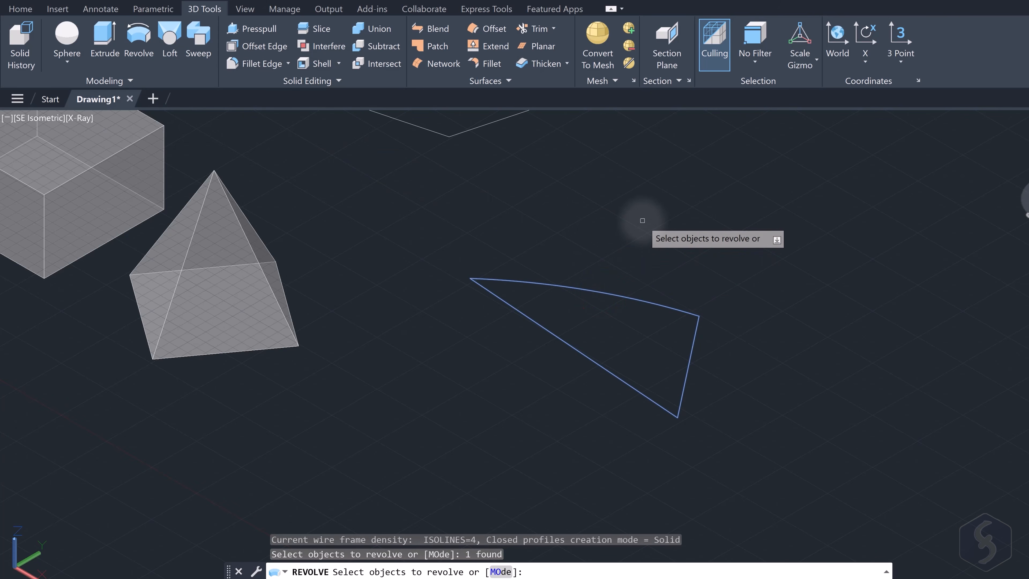
pyautogui.press('Return')
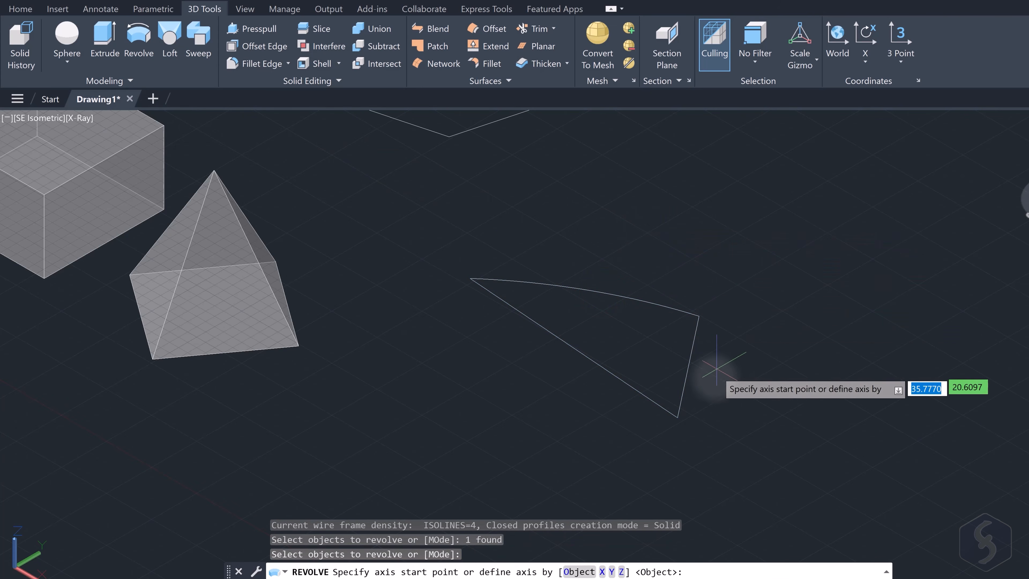
pyautogui.click(677, 418)
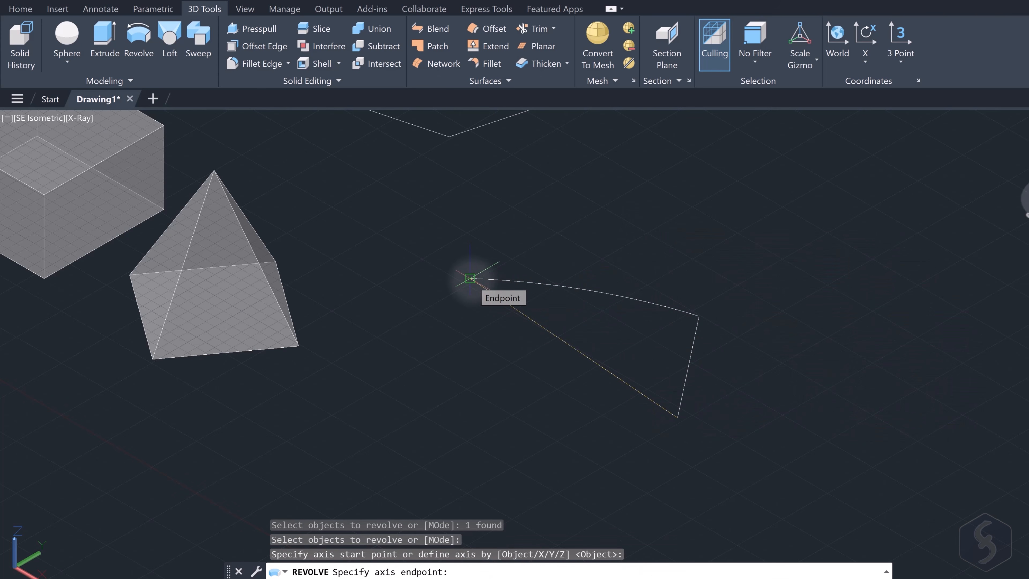
pyautogui.click(470, 279)
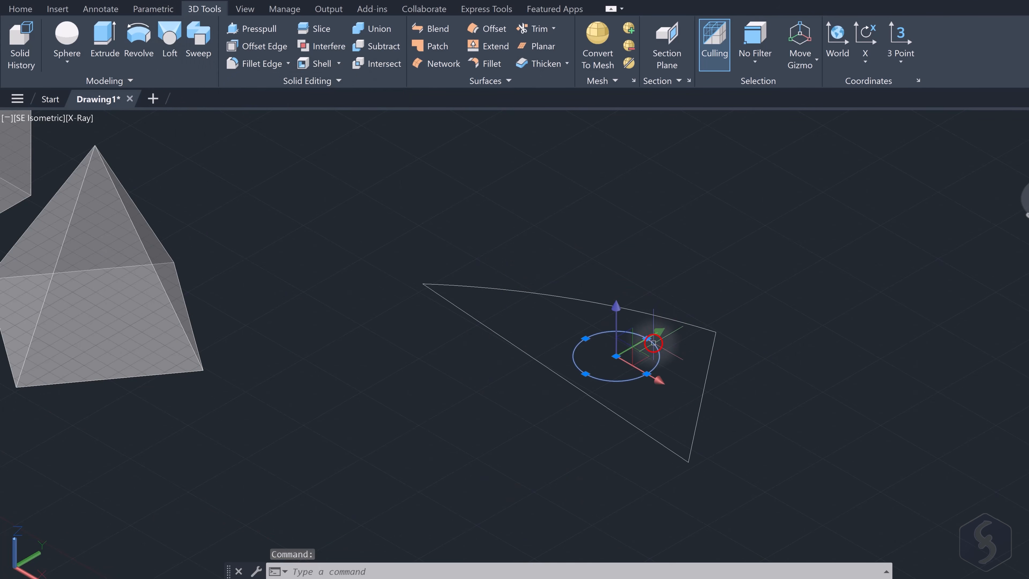
# Raise the small circle vertically above the curved-edge triangle, and loft from the triangle to the circle using cross sections only.
pyautogui.click(616, 304)
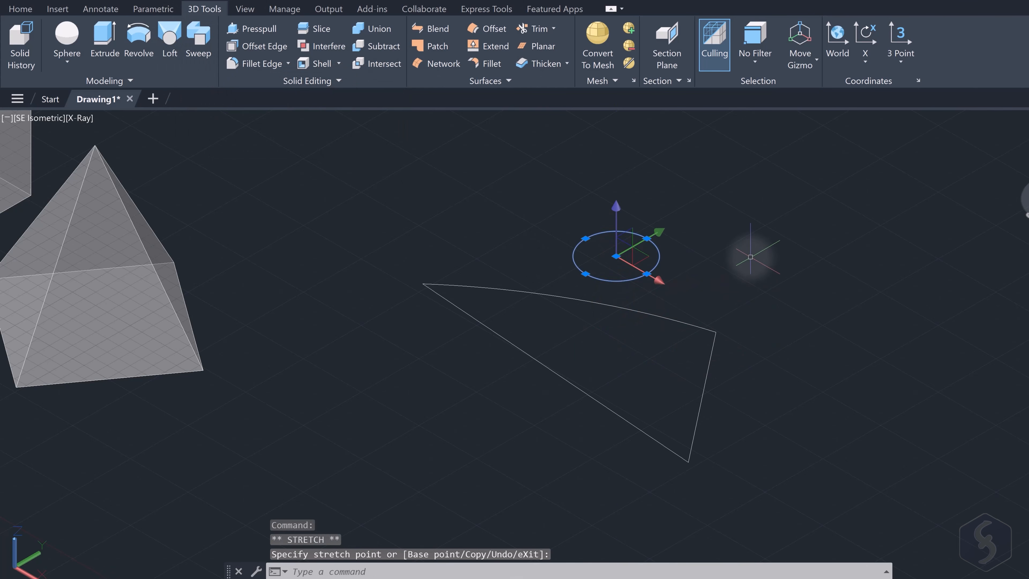
pyautogui.press('Escape')
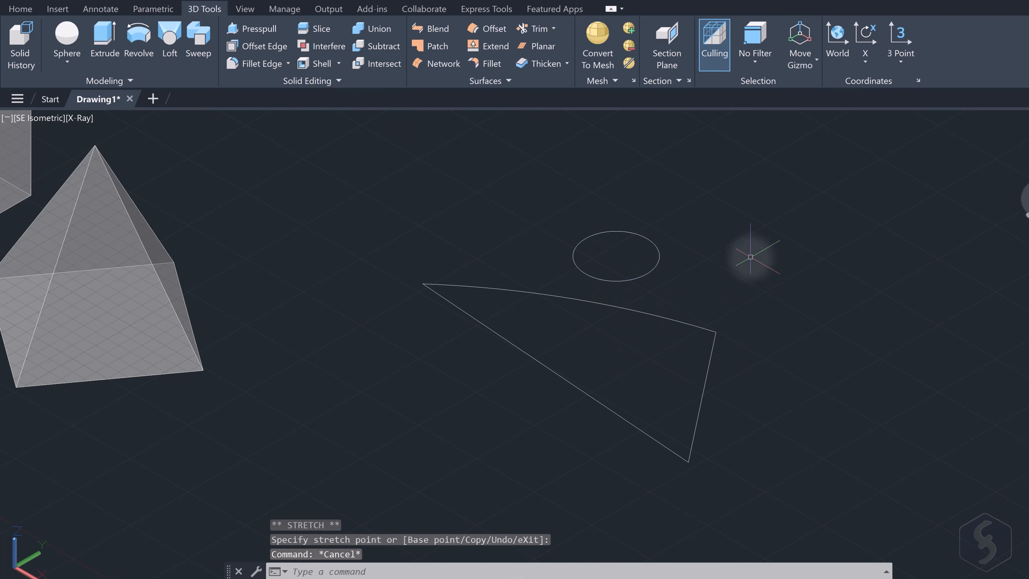
pyautogui.click(173, 45)
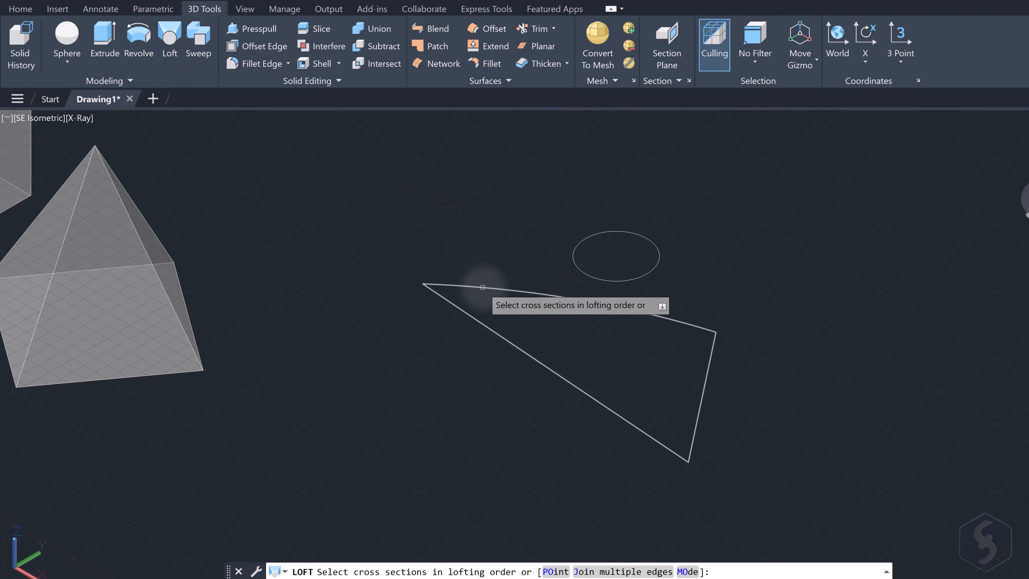
pyautogui.click(483, 288)
pyautogui.click(574, 248)
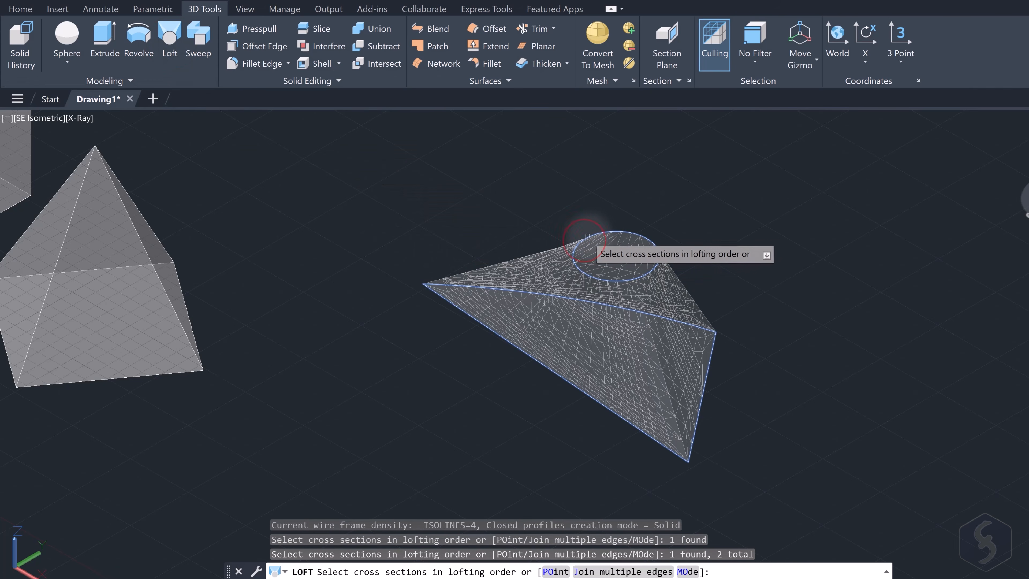
pyautogui.press('Return')
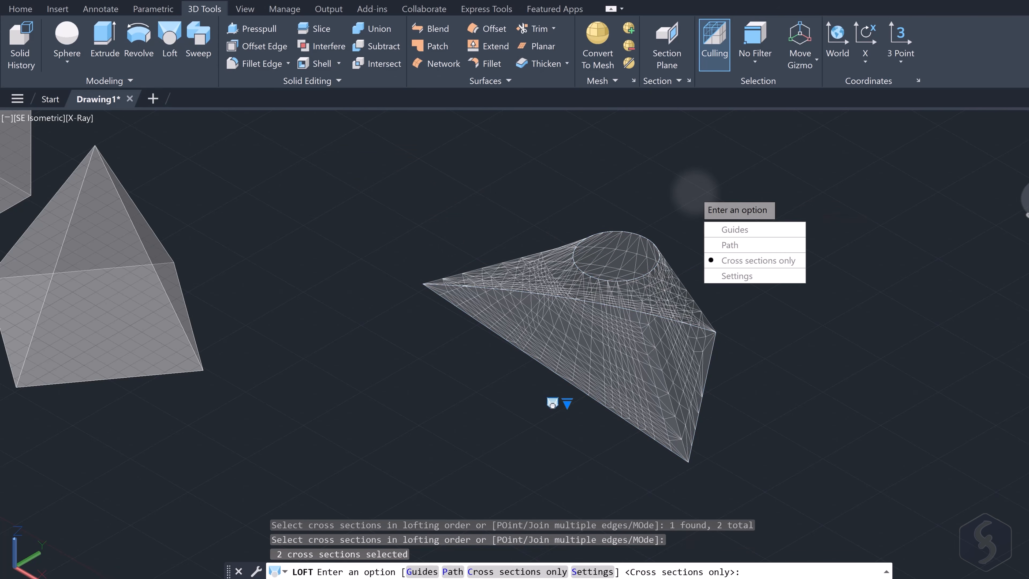
pyautogui.press('Return')
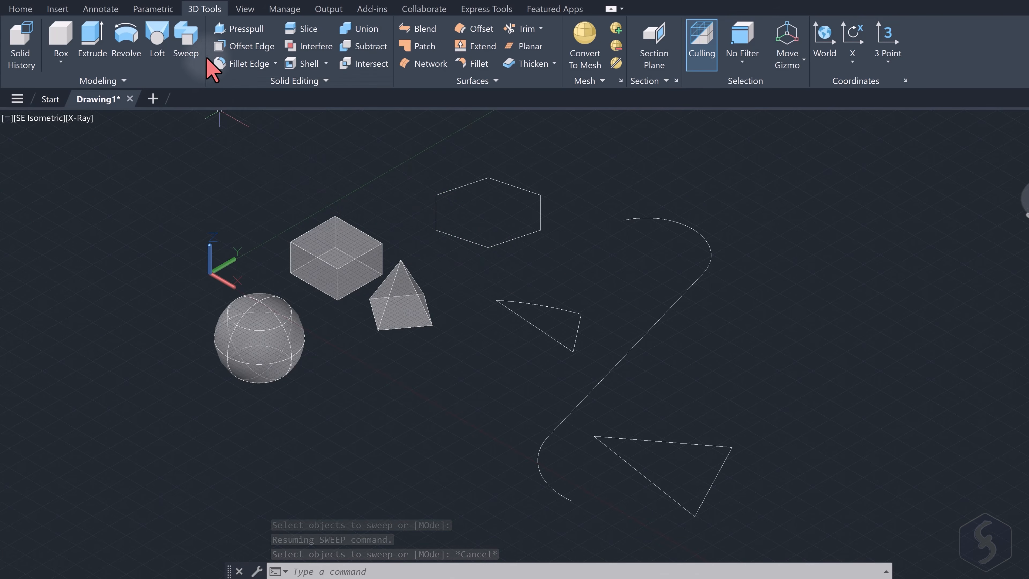
# Sweep the curved-edge triangle along the S-shaped polyline path.
pyautogui.click(196, 44)
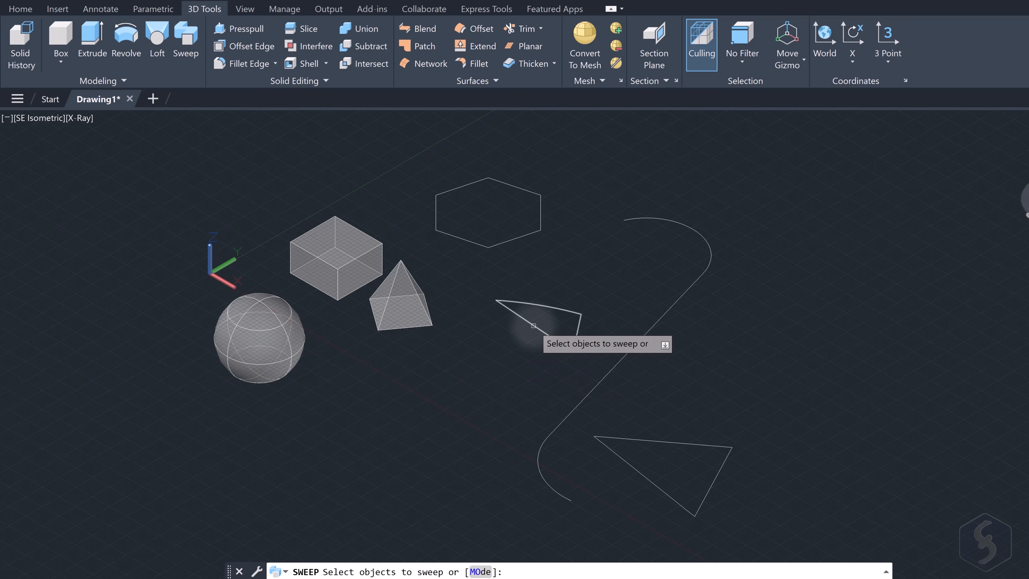
pyautogui.click(533, 326)
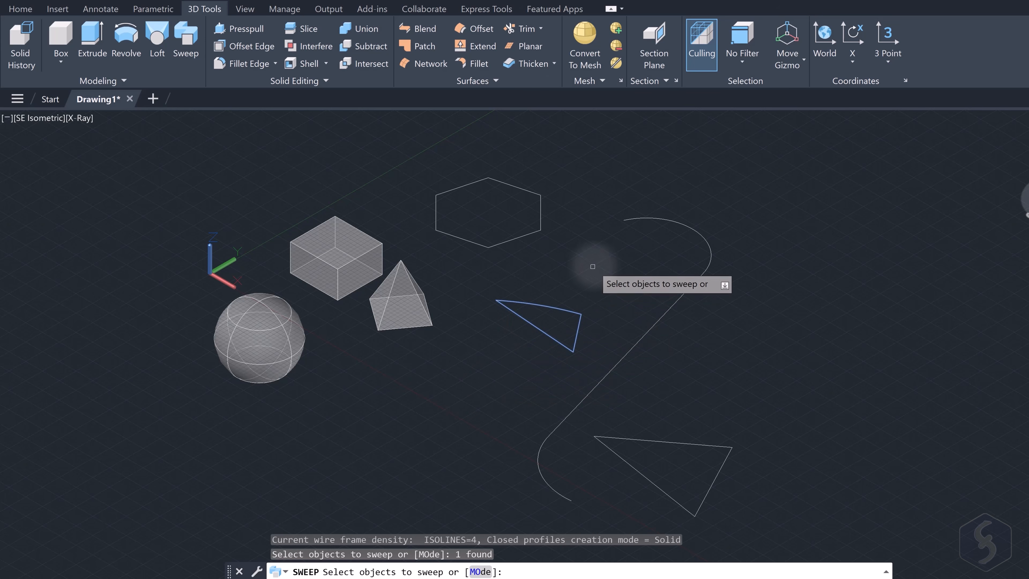
pyautogui.press('Return')
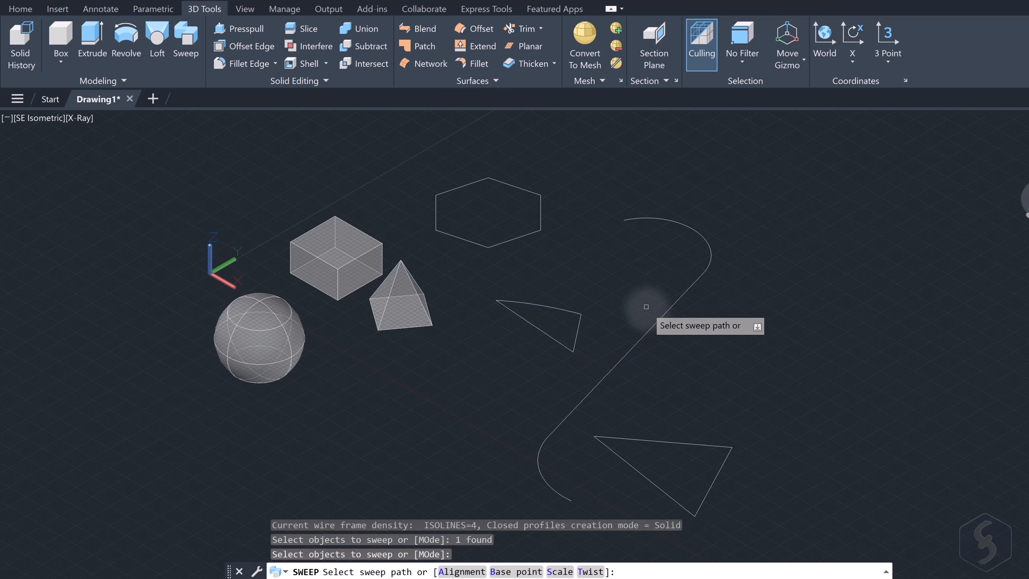
pyautogui.click(653, 324)
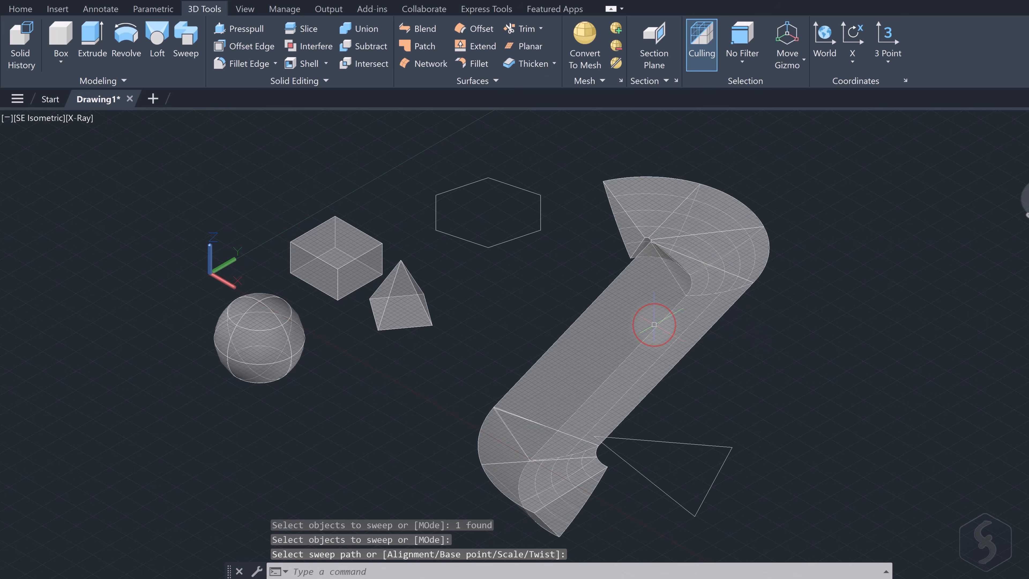
pyautogui.keyDown('shift'); pyautogui.moveTo(654, 324); pyautogui.dragTo(626, 349, button='middle'); pyautogui.keyUp('shift')
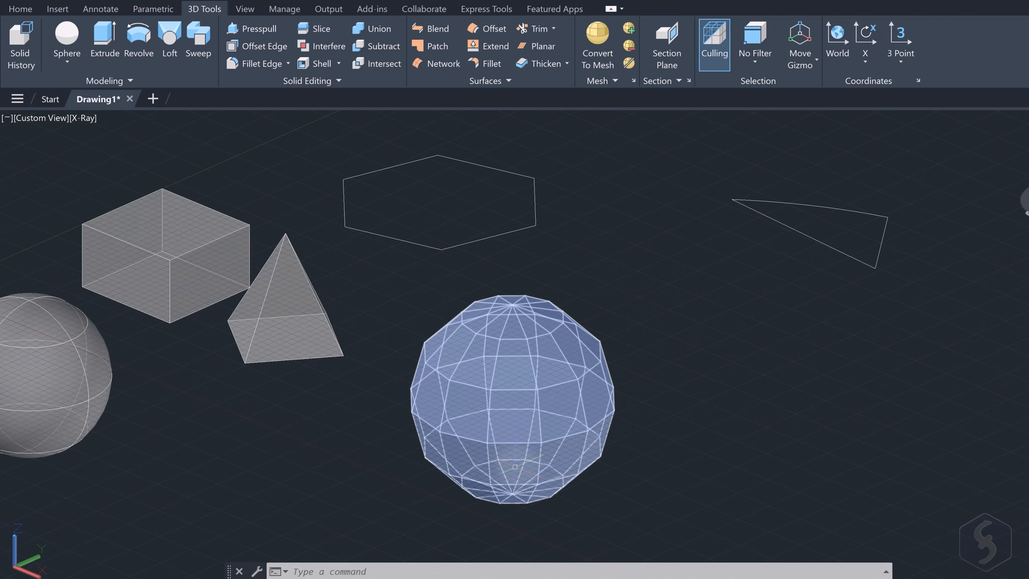
# Stretch two adjacent side faces of the mesh sphere outward in the positive X direction with the move gizmo.
pyautogui.scroll(3, 515, 467)
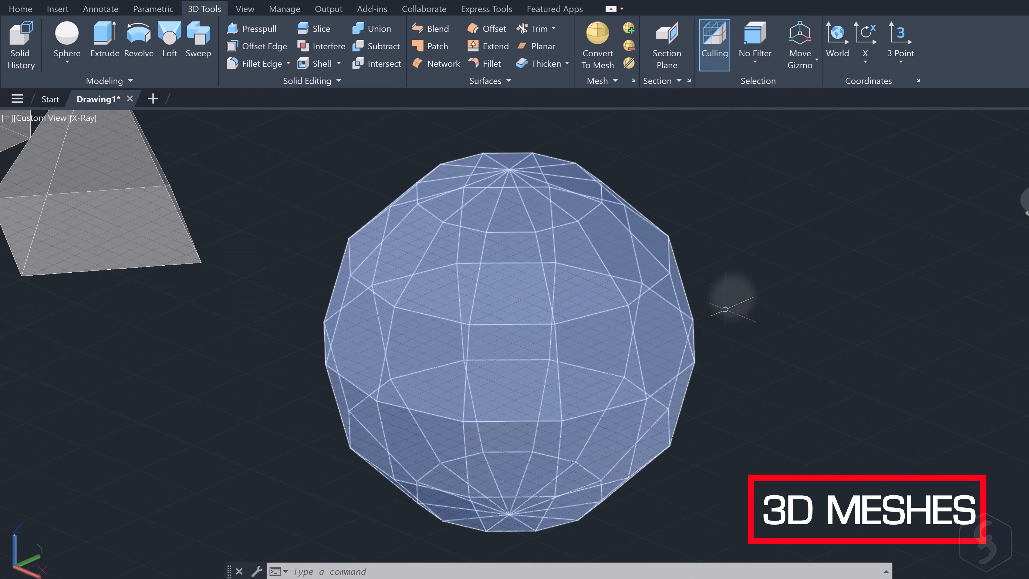
pyautogui.press('Escape')
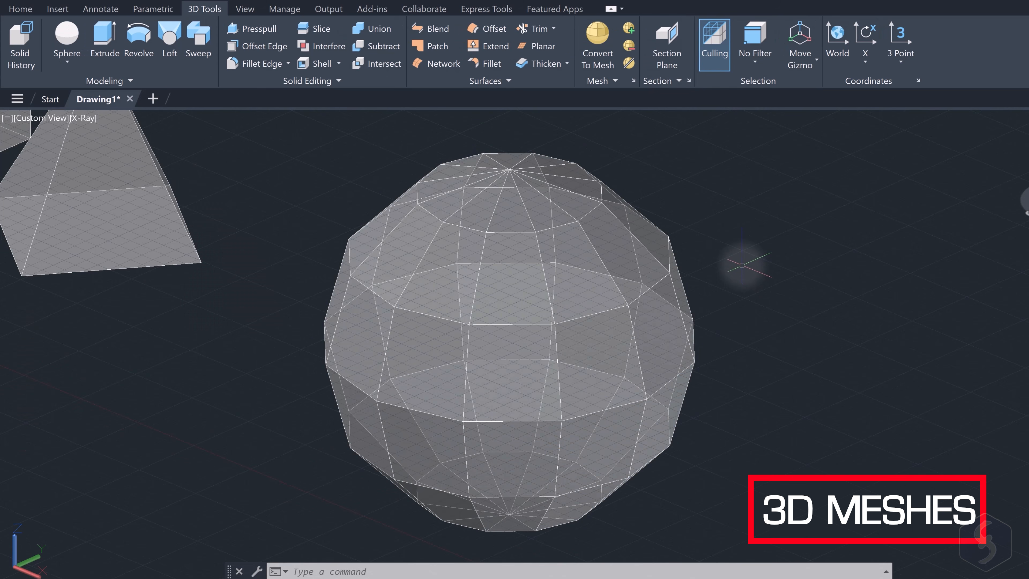
pyautogui.press('Escape')
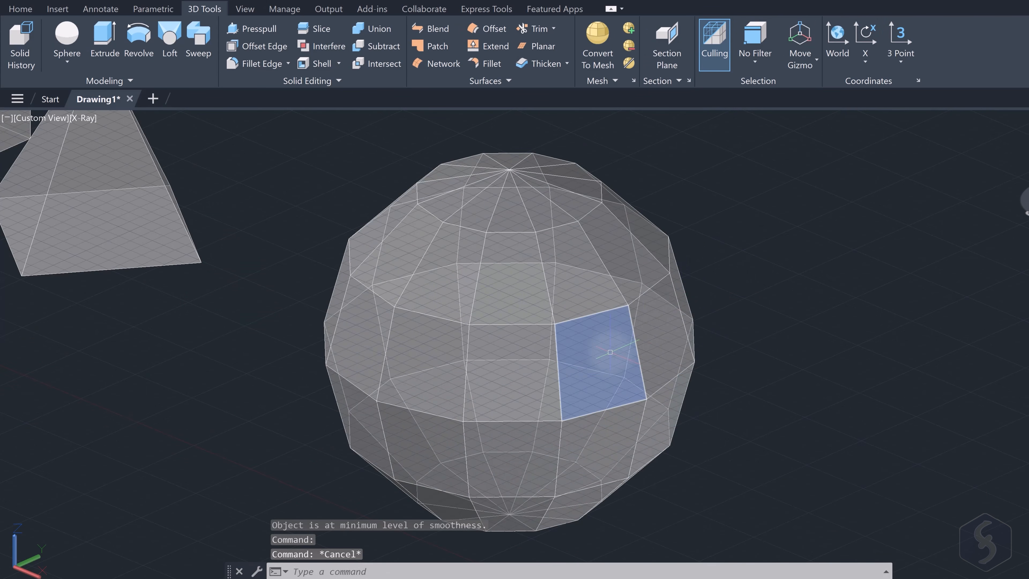
pyautogui.keyDown('ctrl'); pyautogui.click(610, 351); pyautogui.keyUp('ctrl')
pyautogui.keyDown('ctrl'); pyautogui.click(667, 332); pyautogui.keyUp('ctrl')
pyautogui.click(641, 391)
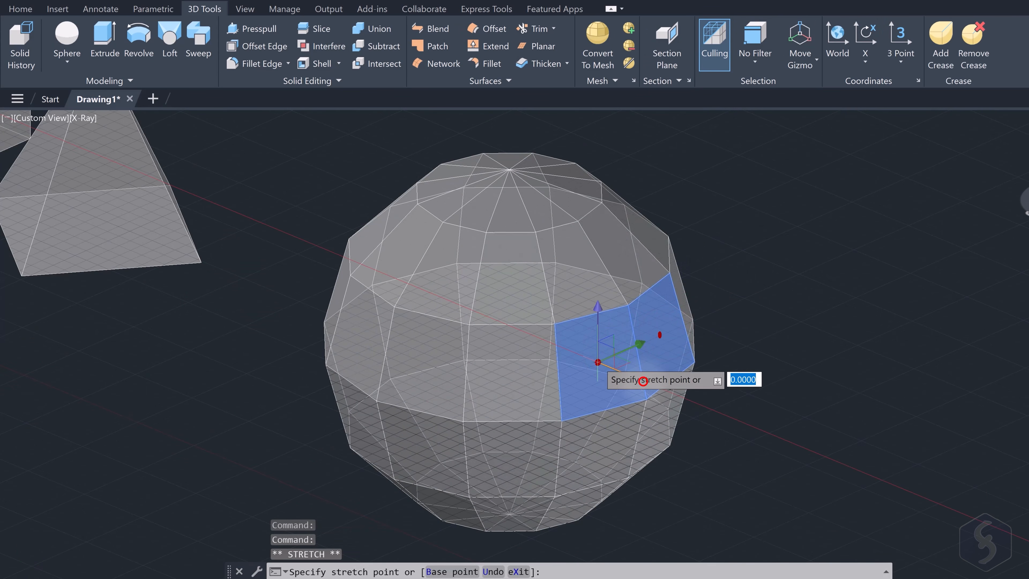
pyautogui.click(725, 420)
pyautogui.press('Escape')
# Select two adjacent faces on the mesh's upper opposite side and stretch them along the Y axis with the move gizmo.
pyautogui.keyDown('ctrl'); pyautogui.click(444, 291); pyautogui.keyUp('ctrl')
pyautogui.keyDown('ctrl'); pyautogui.click(399, 263); pyautogui.keyUp('ctrl')
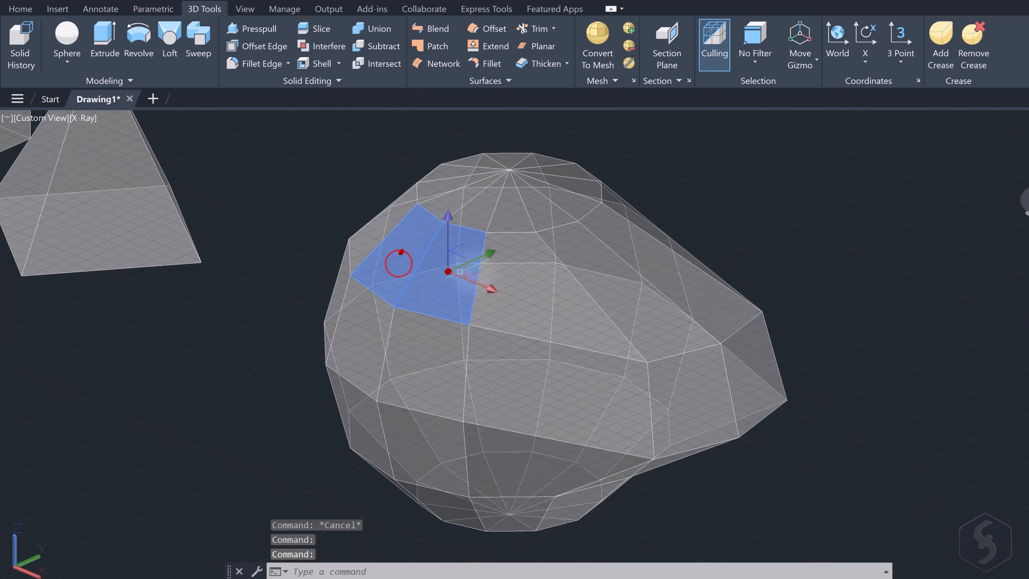
pyautogui.click(489, 253)
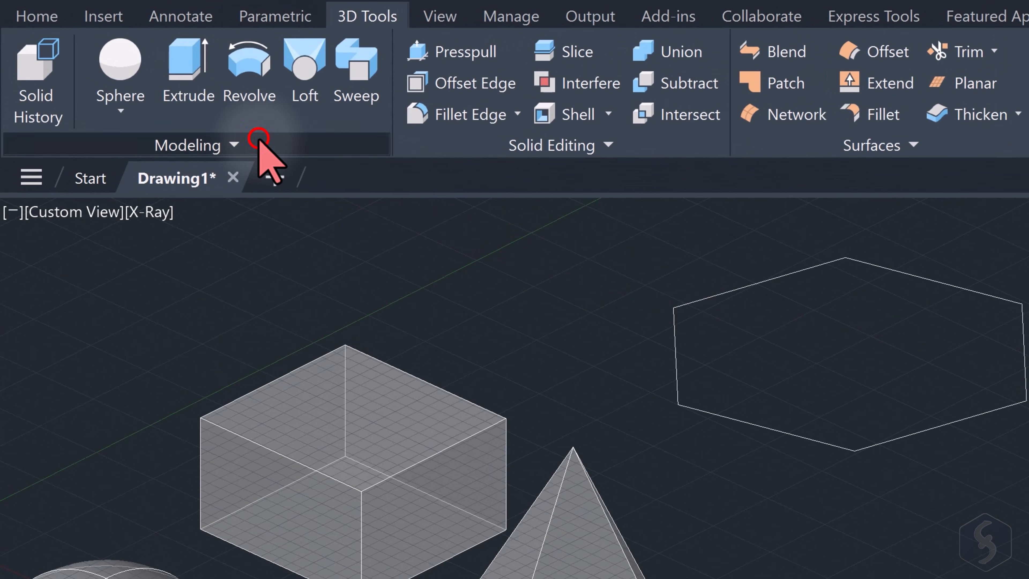
# Create a mesh cylinder on the ground plane in the empty area in front of the hexagon.
pyautogui.click(256, 144)
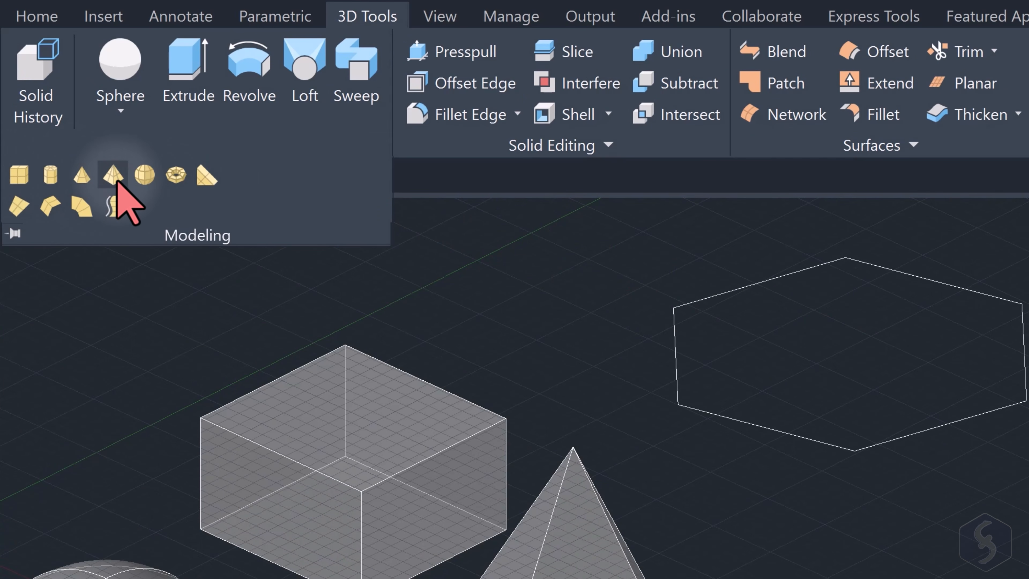
pyautogui.click(50, 174)
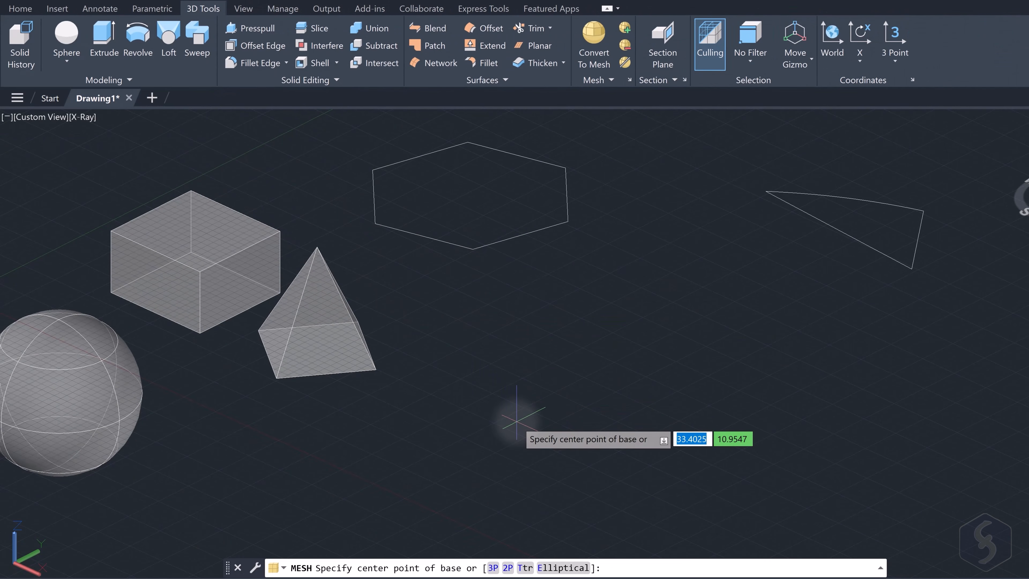
pyautogui.click(517, 420)
pyautogui.click(582, 410)
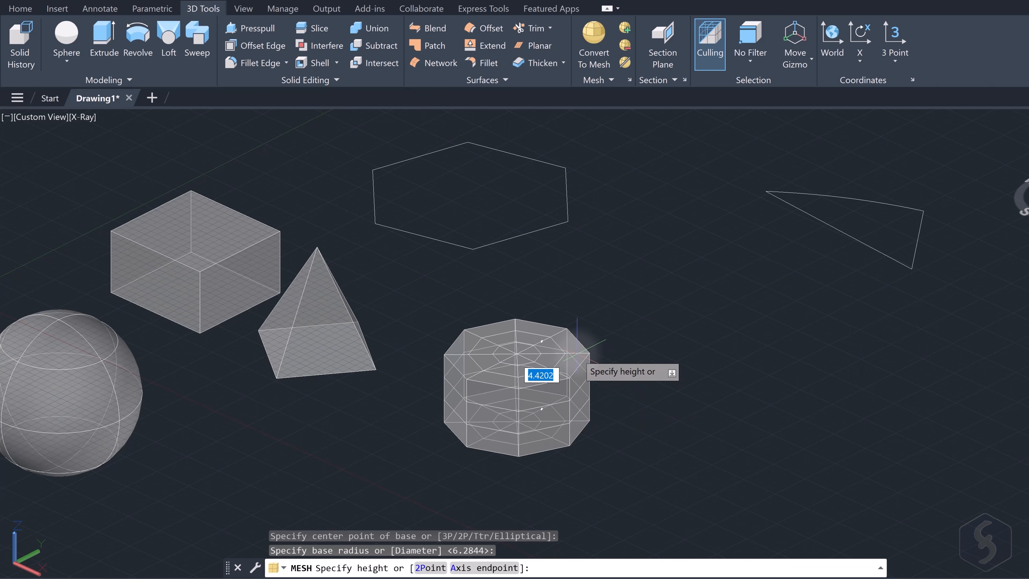
pyautogui.click(574, 309)
# Convert the solid pyramid to a mesh object.
pyautogui.scroll(2, 551, 360)
pyautogui.click(551, 360)
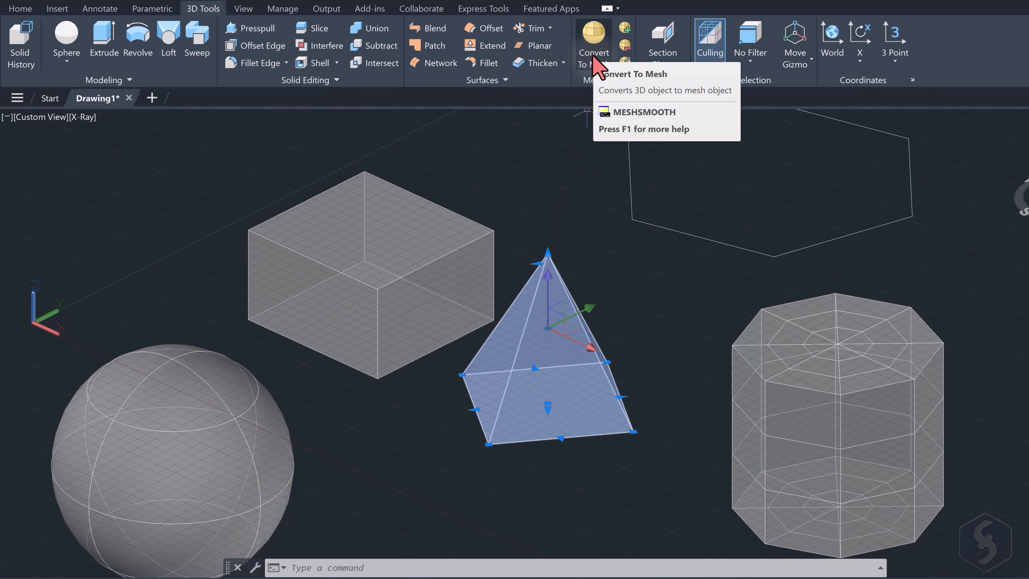
pyautogui.click(594, 65)
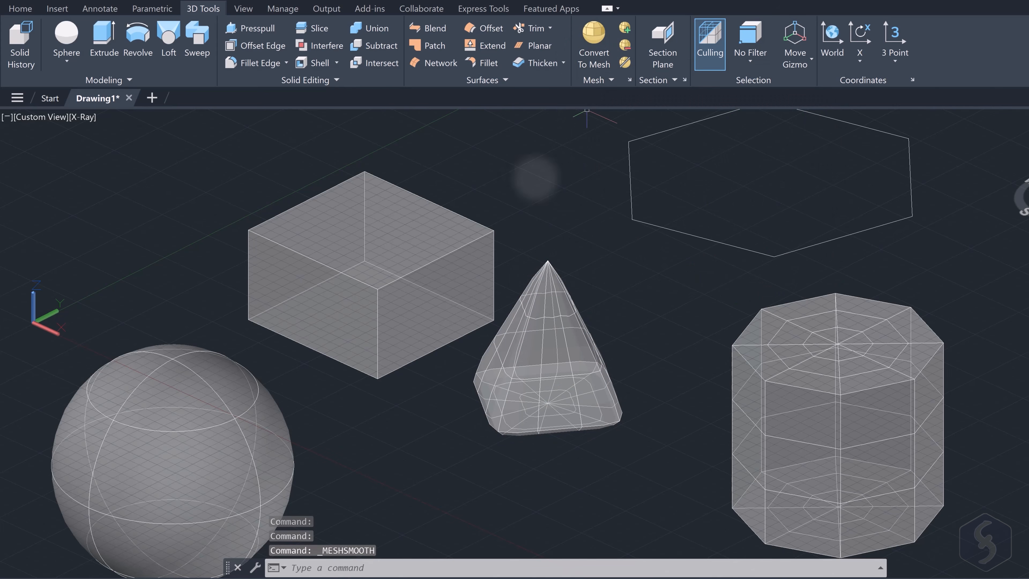
pyautogui.click(551, 416)
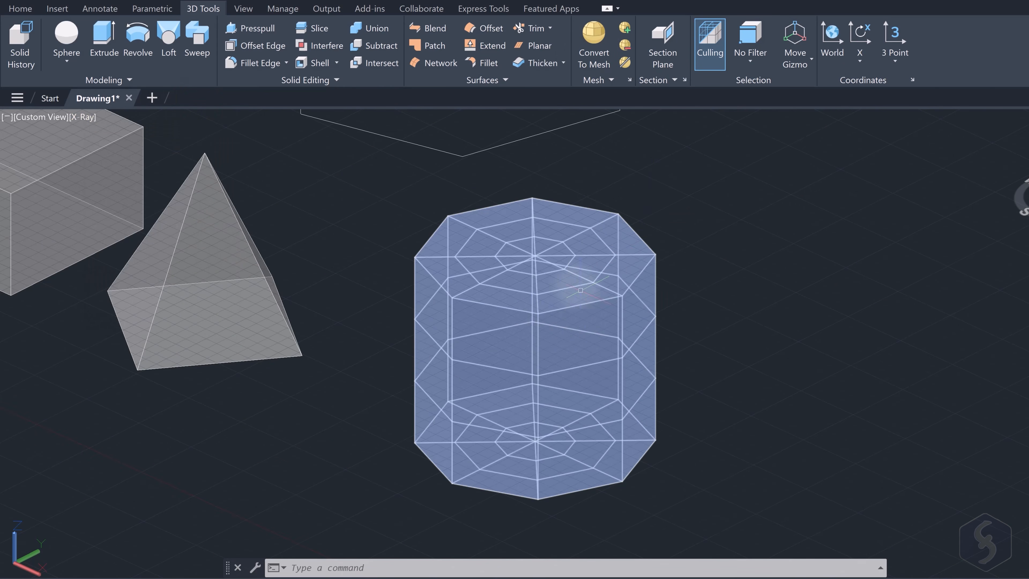
# Try to move the whole mesh cylinder along the X axis with the move gizmo.
pyautogui.click(581, 290)
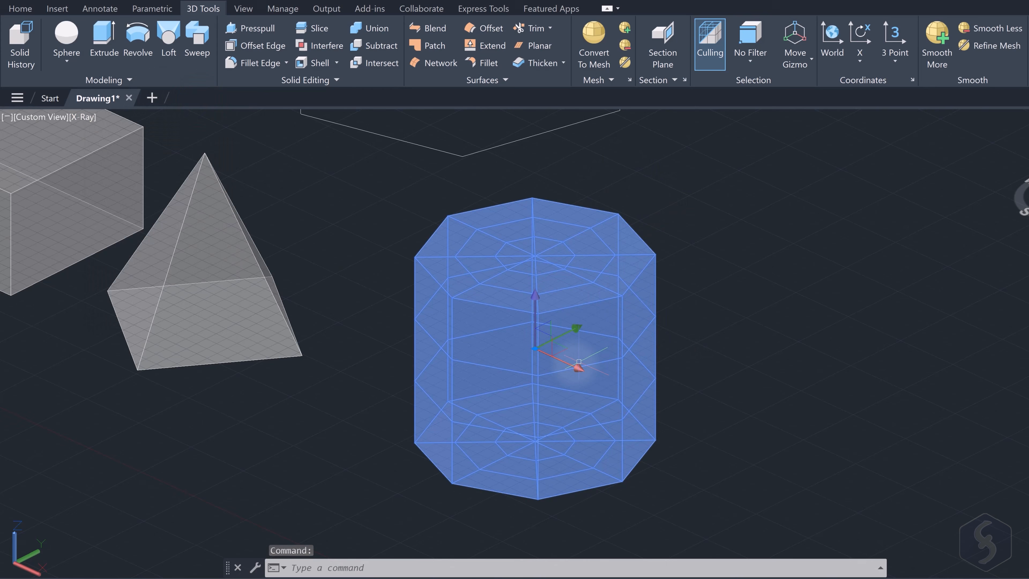
pyautogui.click(576, 369)
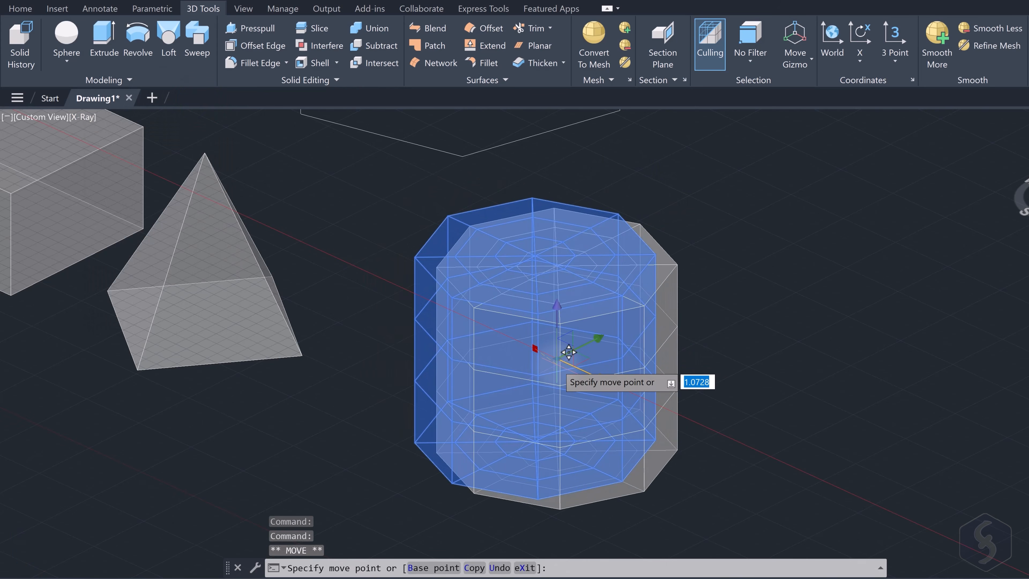
pyautogui.press('Escape')
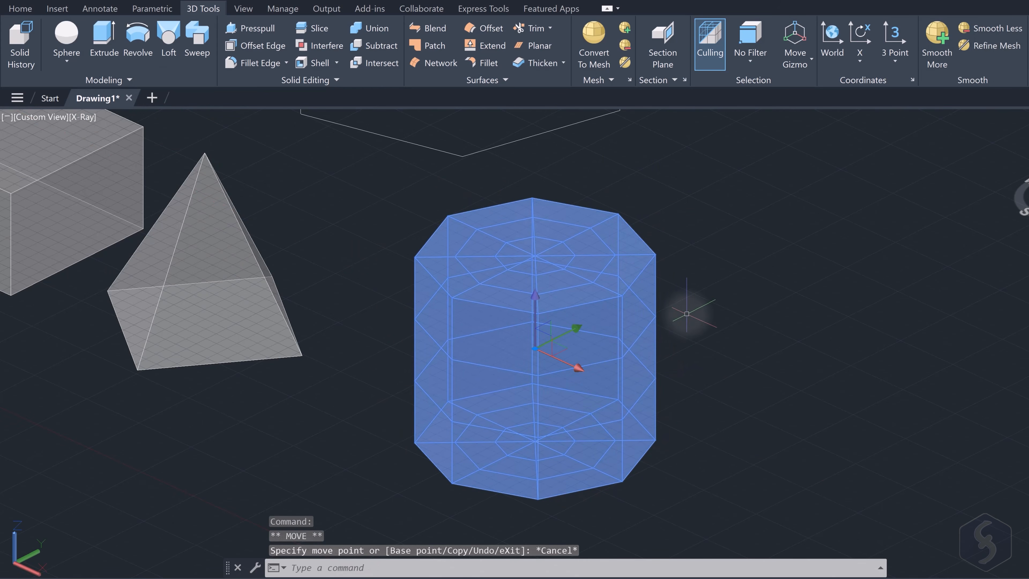
pyautogui.press('Escape')
# Select the eight central faces on top of the mesh cylinder and stretch them upward along the Z axis with the gizmo.
pyautogui.keyDown('ctrl'); pyautogui.click(512, 243); pyautogui.keyUp('ctrl')
pyautogui.scroll(5, 508, 251)
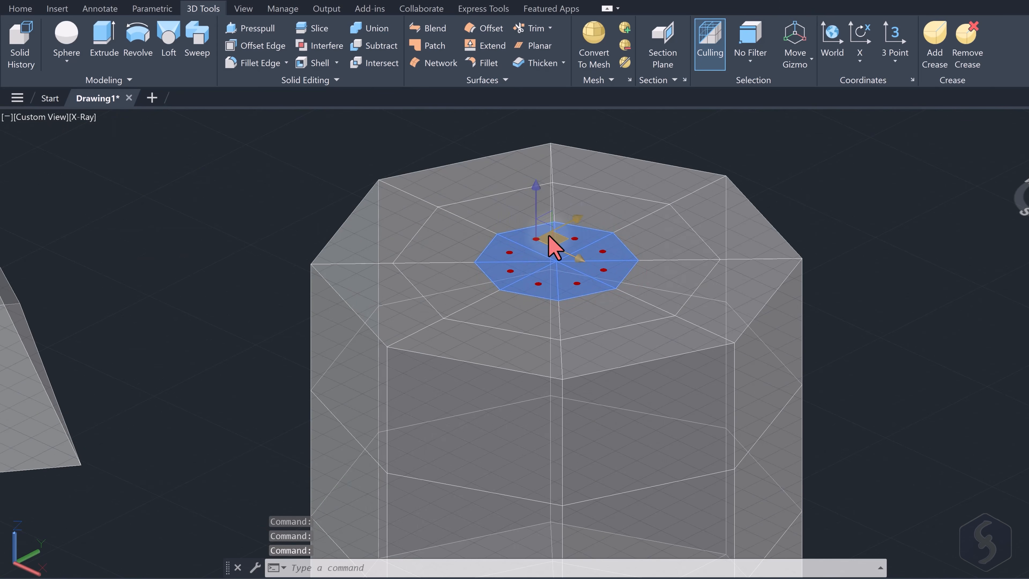
pyautogui.scroll(-3, 513, 244)
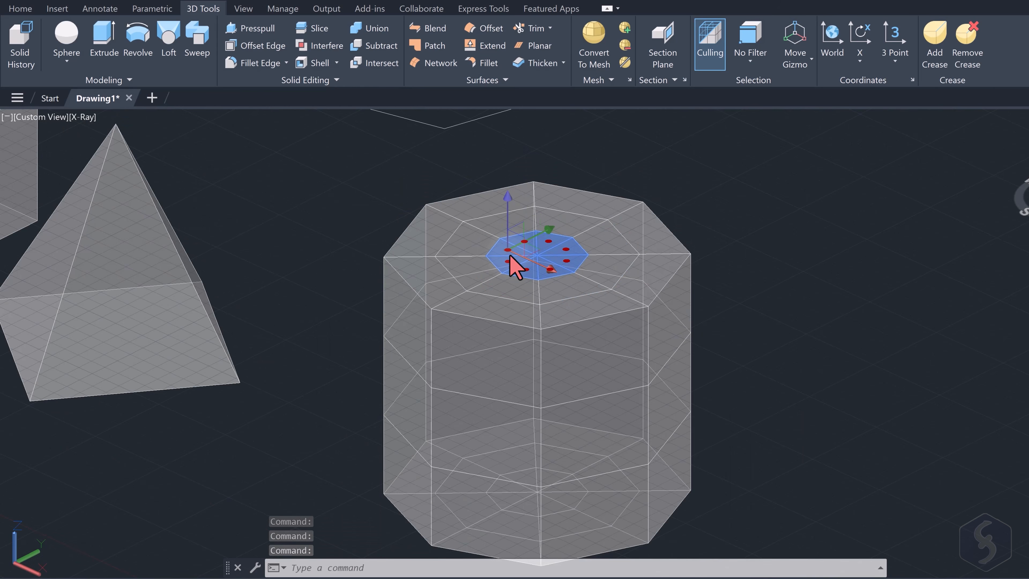
pyautogui.scroll(-3, 513, 245)
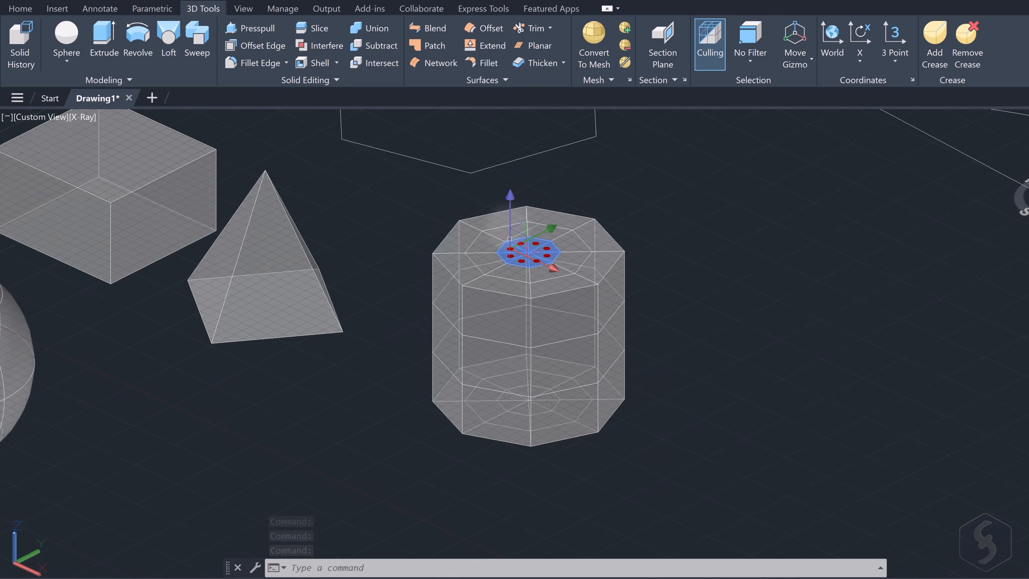
pyautogui.click(511, 200)
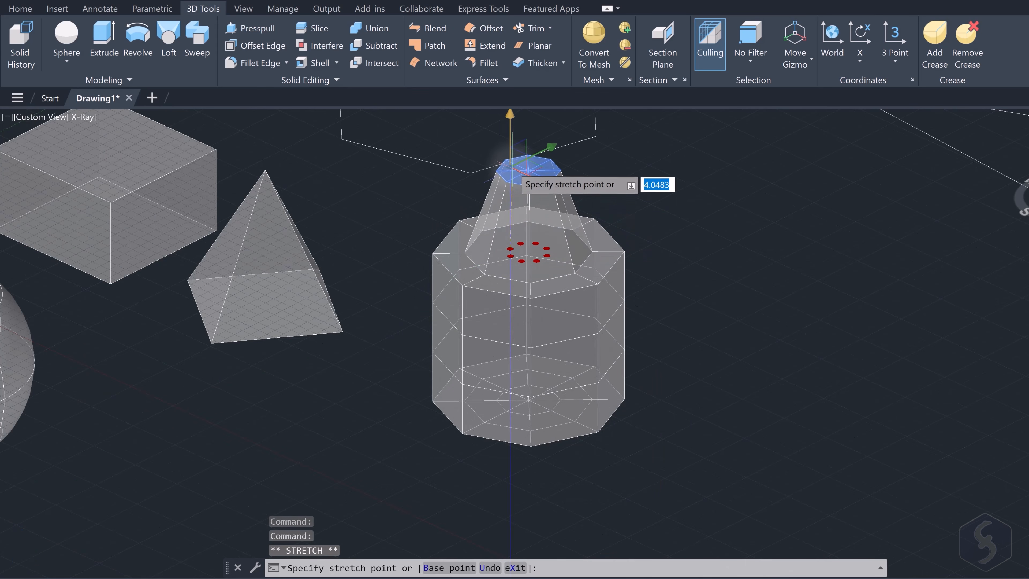
pyautogui.click(526, 187)
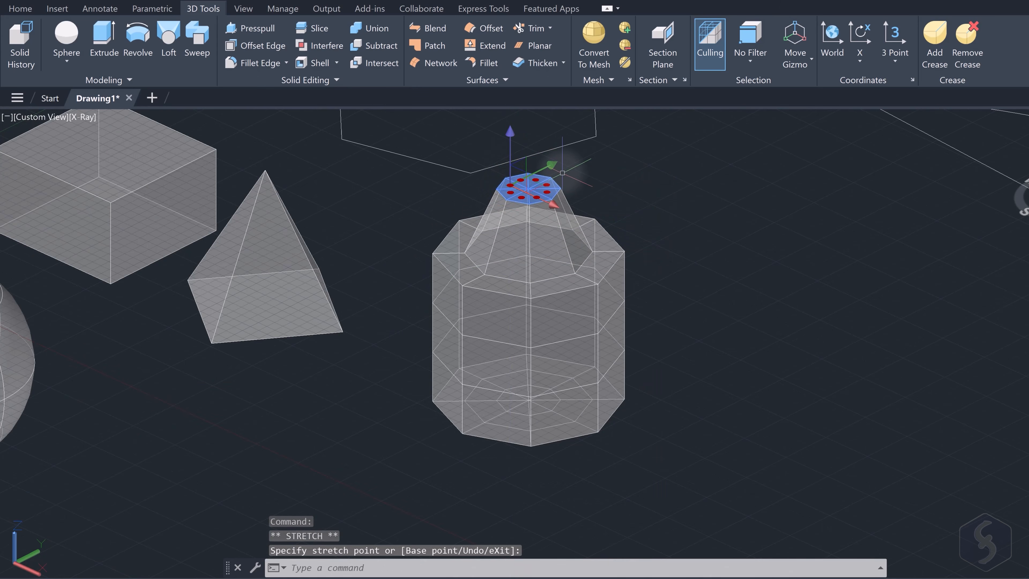
pyautogui.scroll(2, 566, 169)
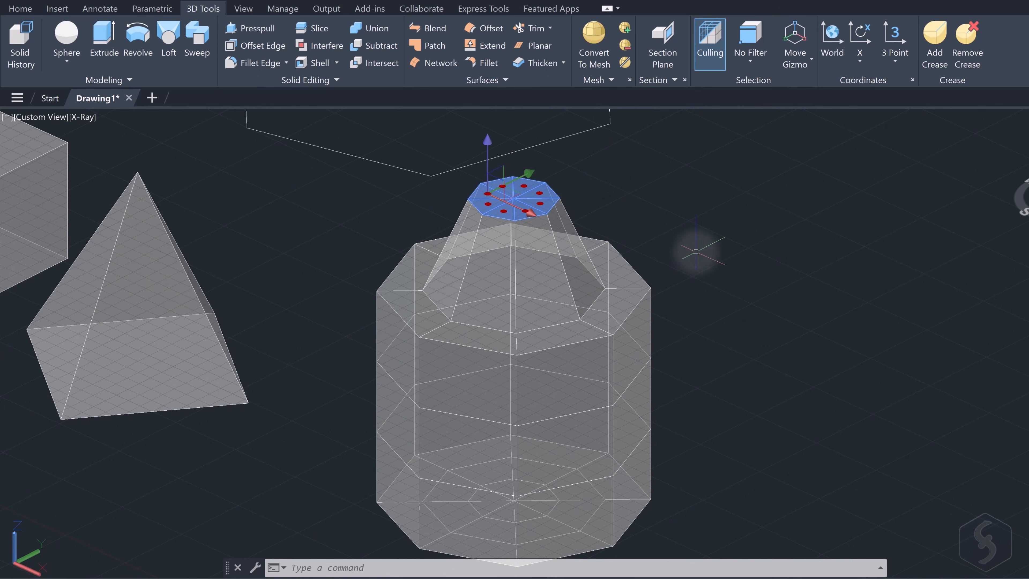
pyautogui.press('Escape')
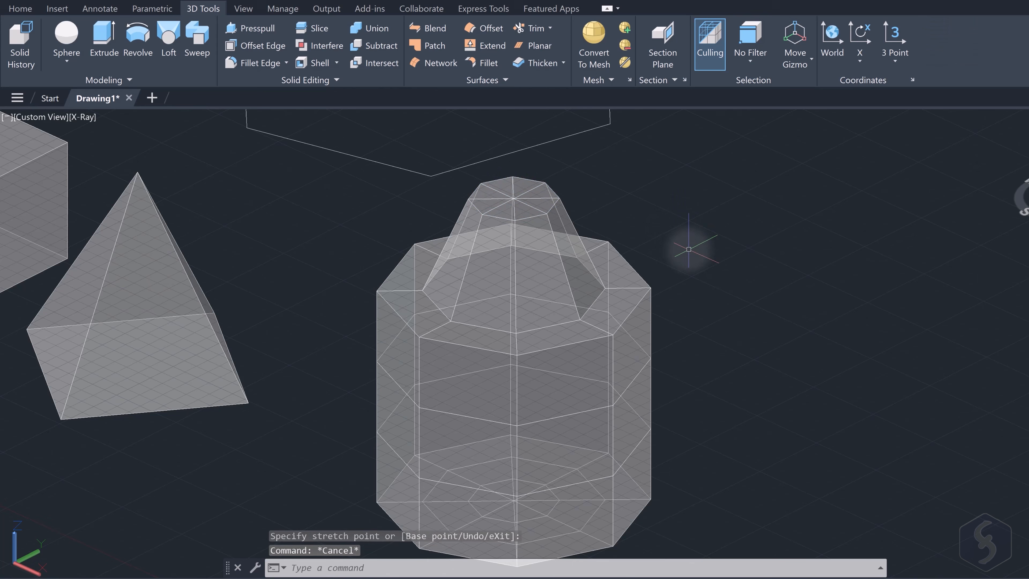
# Increase the smoothness of the whole bottle-shaped mesh by one level.
pyautogui.click(515, 345)
pyautogui.scroll(-3, 512, 348)
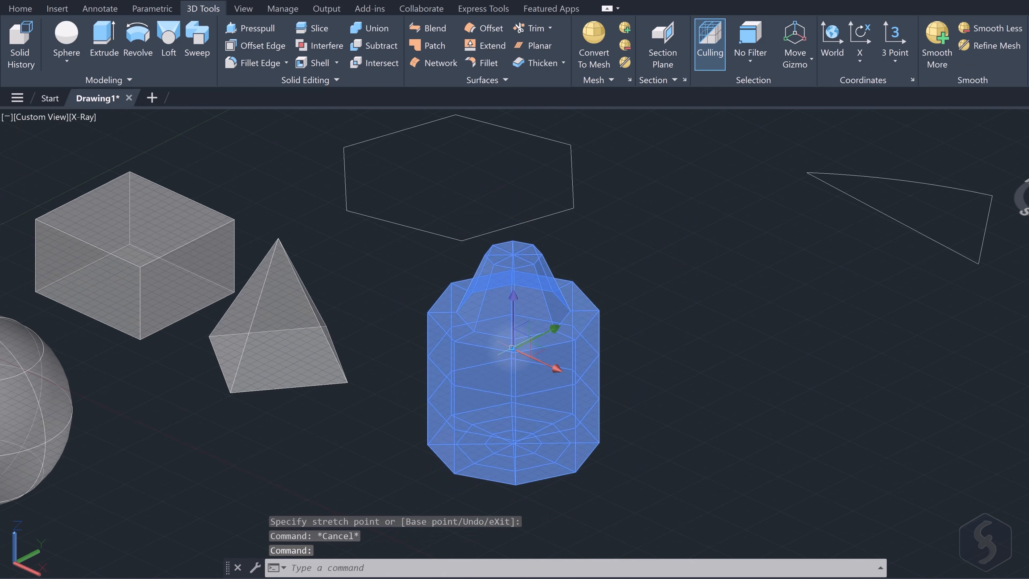
pyautogui.scroll(2, 500, 345)
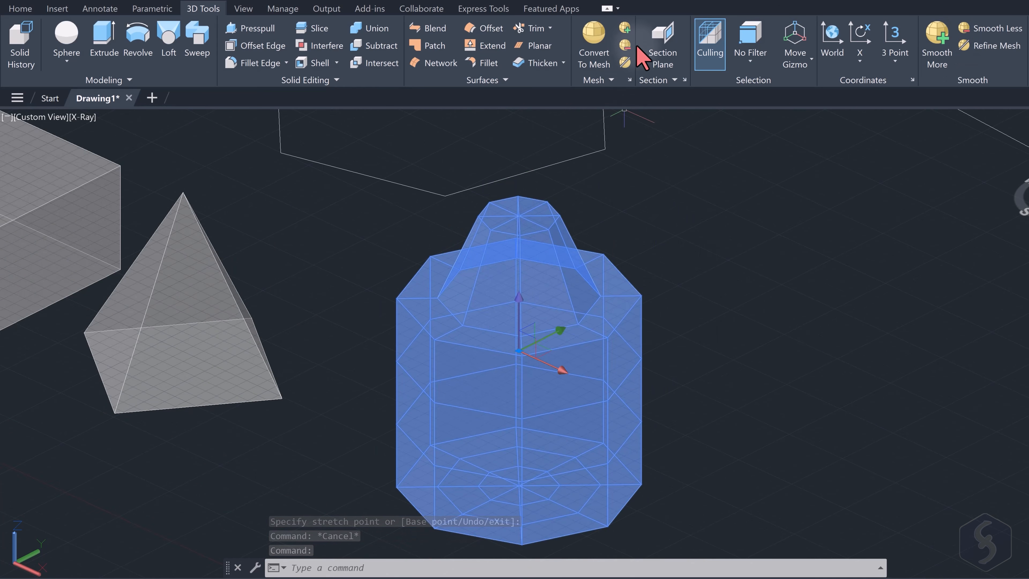
pyautogui.click(624, 29)
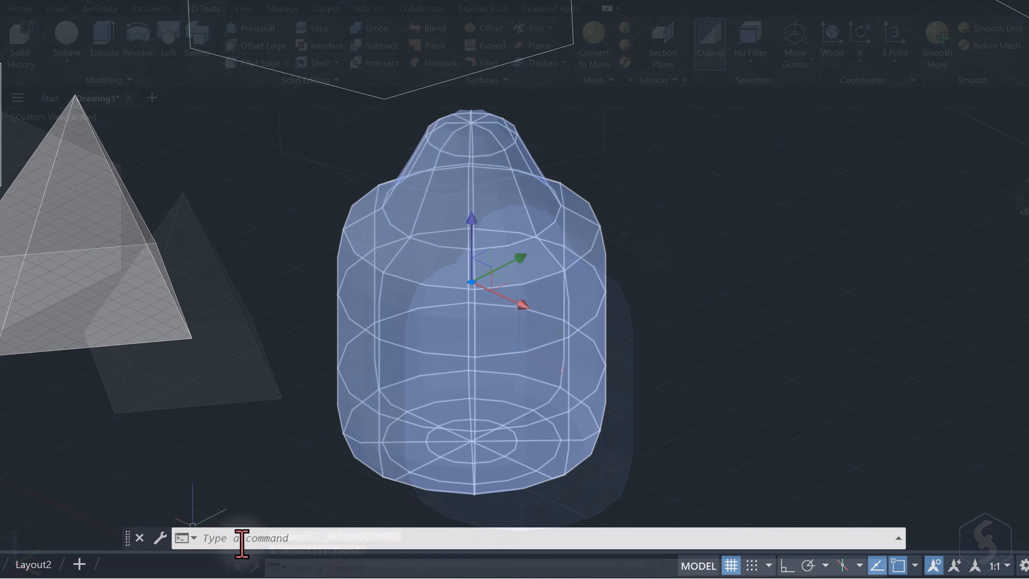
# Convert the smoothed bottle-shaped mesh to a solid with the CONVTOSOLID command.
pyautogui.click(325, 570)
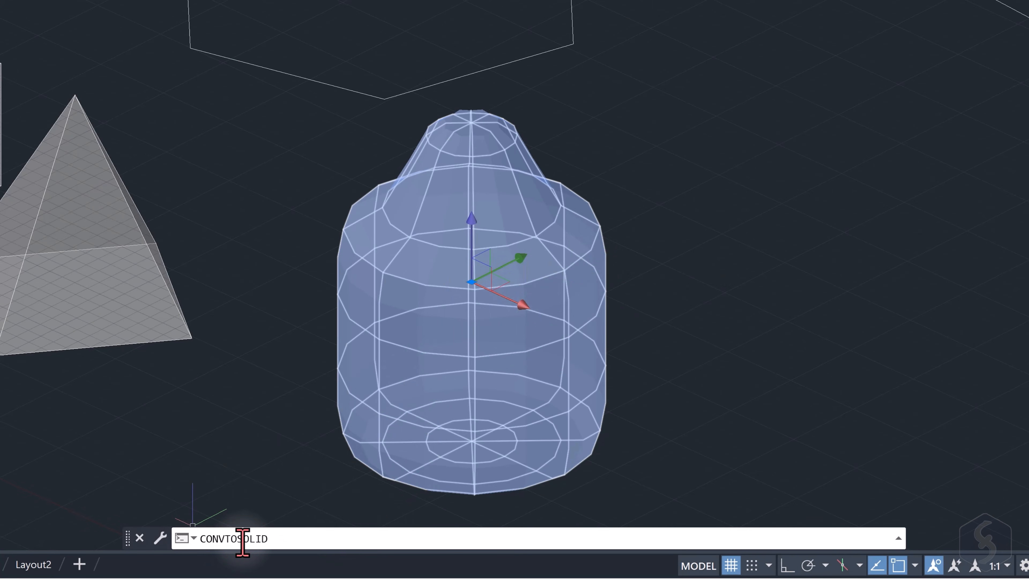
pyautogui.press('Return')
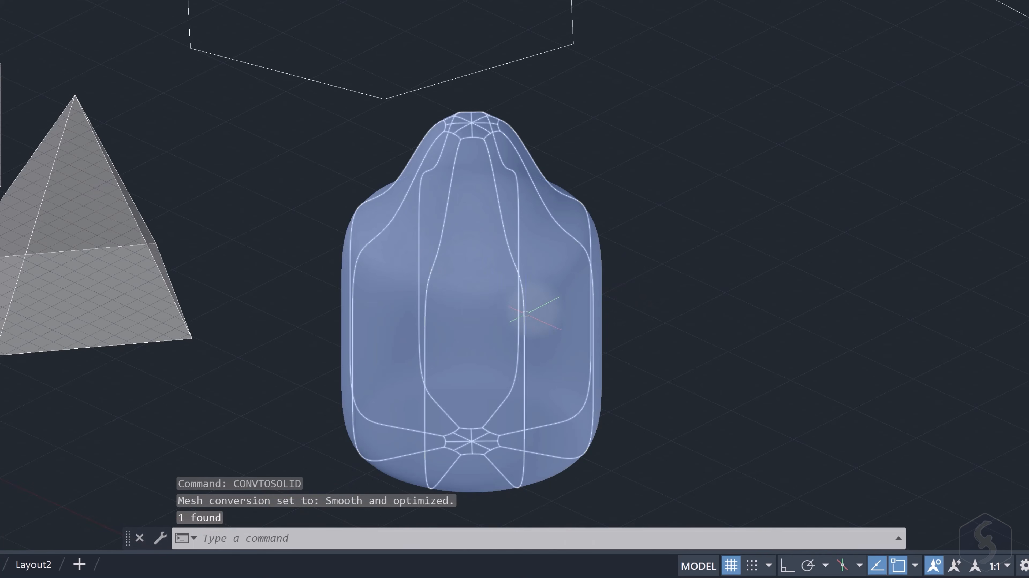
pyautogui.click(513, 298)
pyautogui.press('Escape')
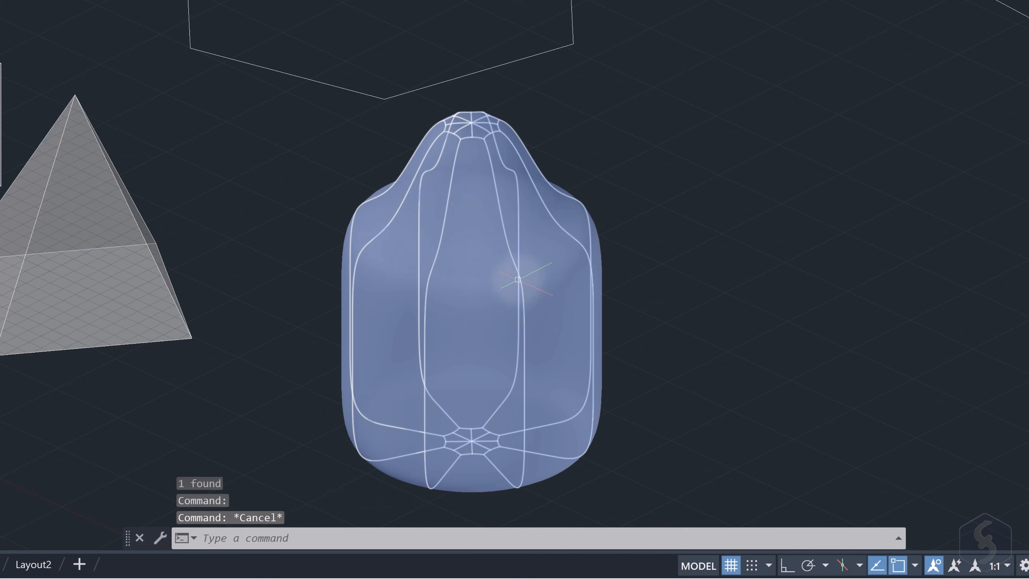
pyautogui.moveTo(517, 279)
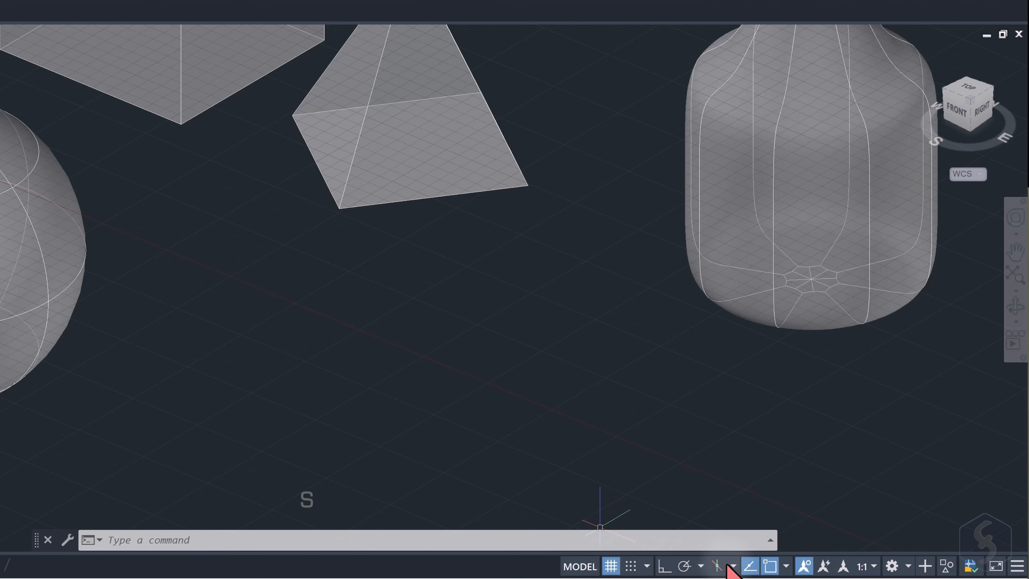
# Toggle the grid display off and on, and try drawing a line with snap mode temporarily enabled.
pyautogui.click(612, 564)
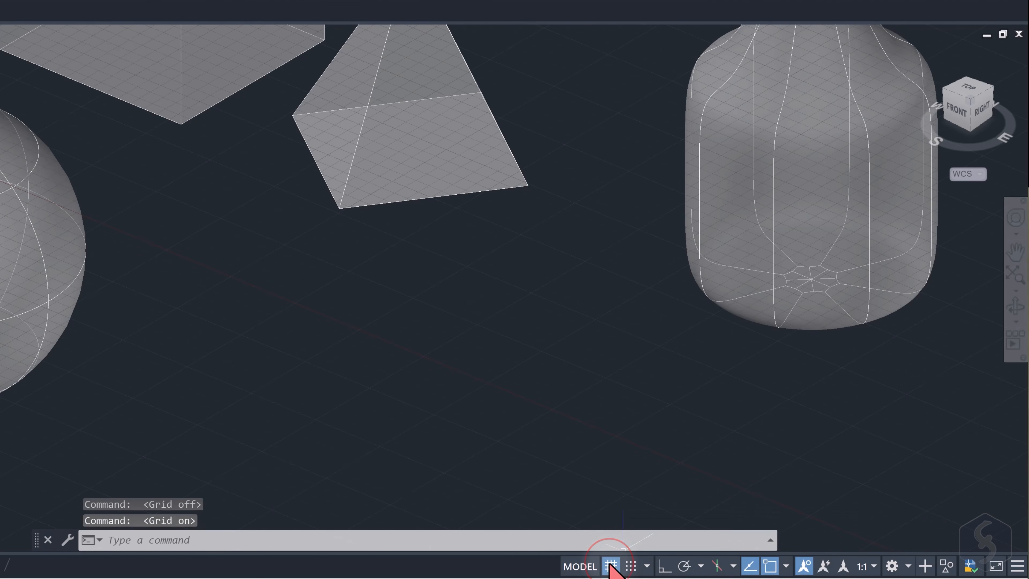
pyautogui.click(631, 566)
pyautogui.write('l')
pyautogui.press('Return')
pyautogui.click(419, 331)
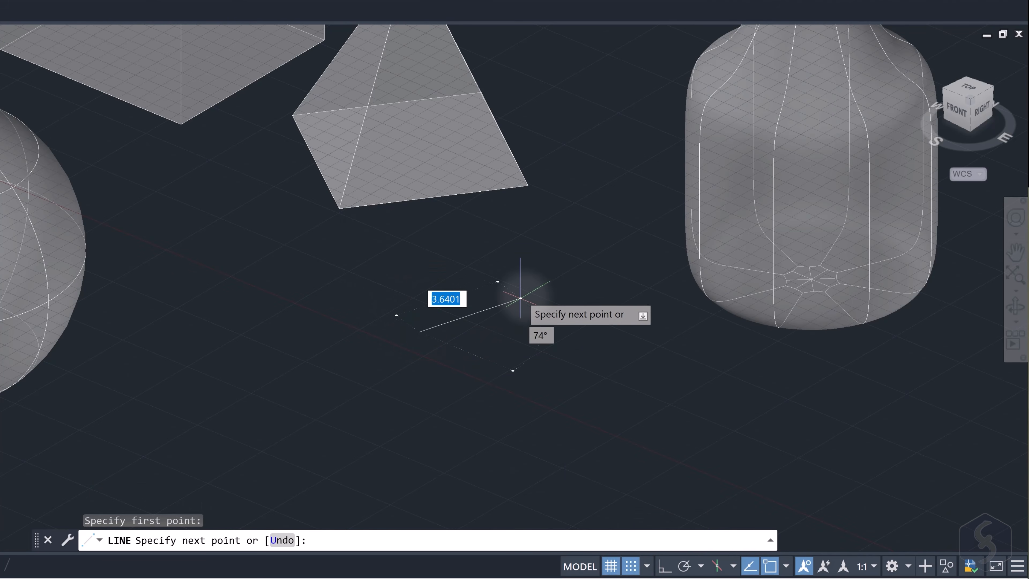
pyautogui.press('Escape')
pyautogui.click(631, 566)
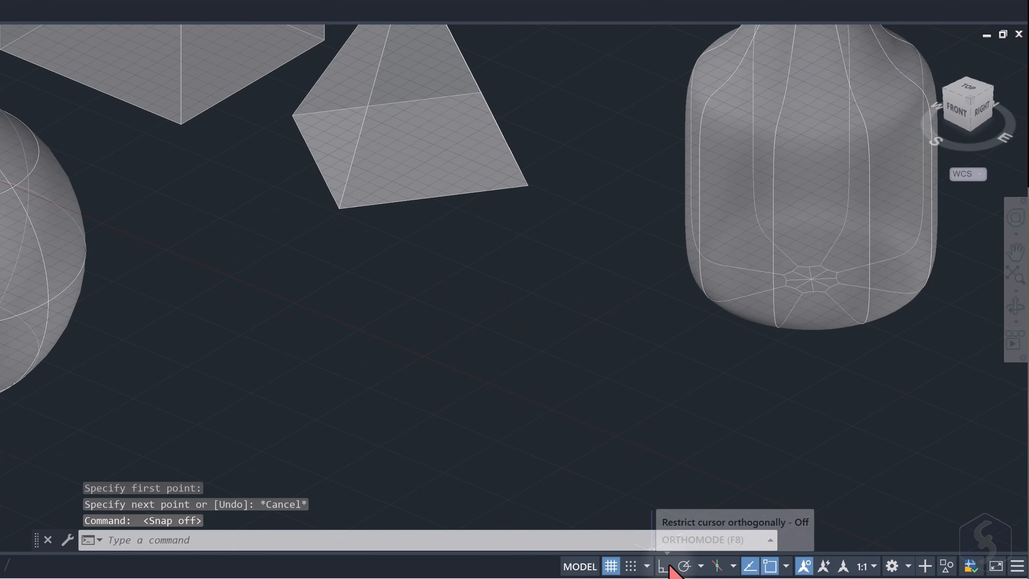
# Try drawing a line with orthogonal mode on, and open the object snap options.
pyautogui.click(668, 567)
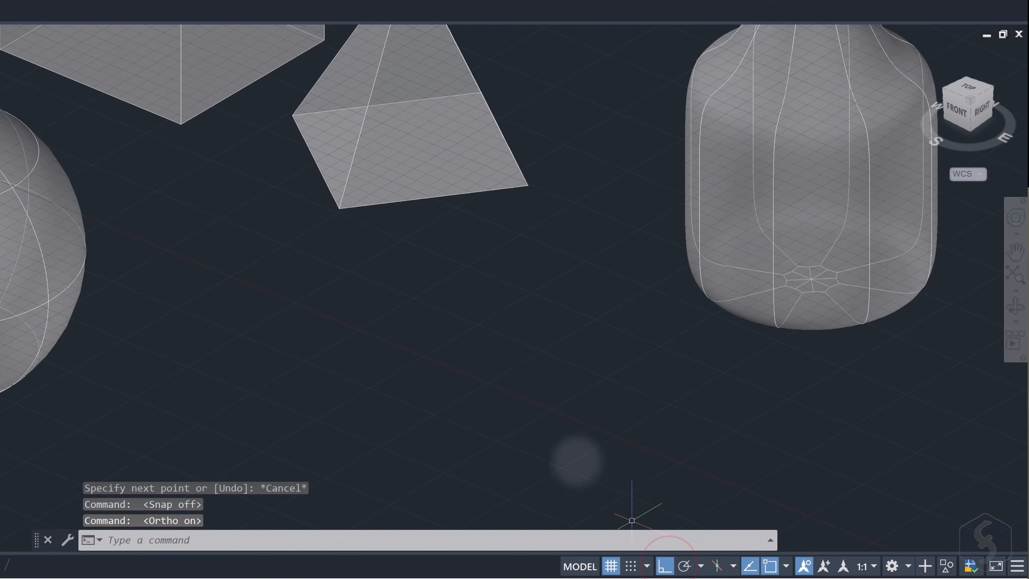
pyautogui.write('l')
pyautogui.press('Return')
pyautogui.click(519, 360)
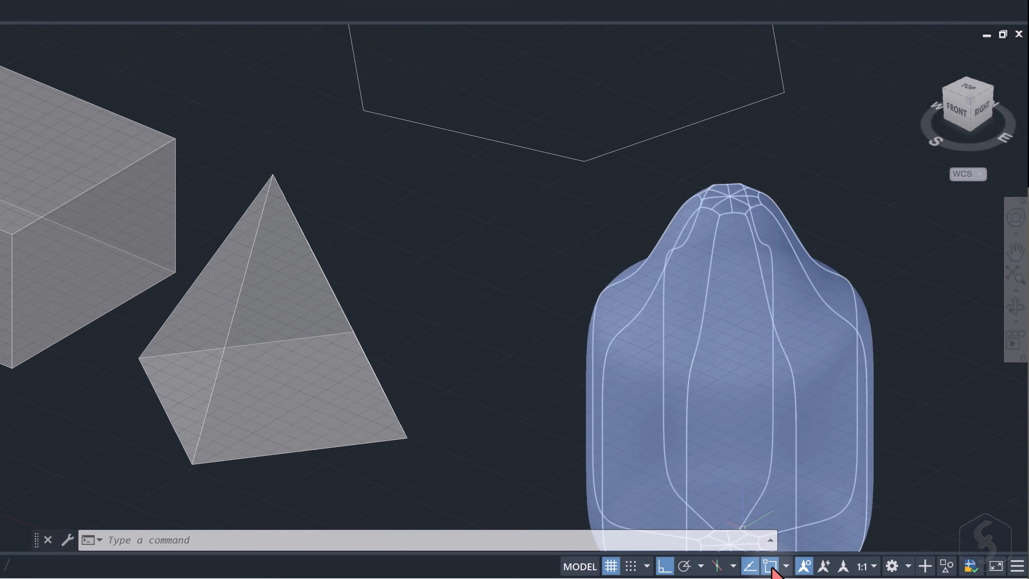
pyautogui.click(786, 566)
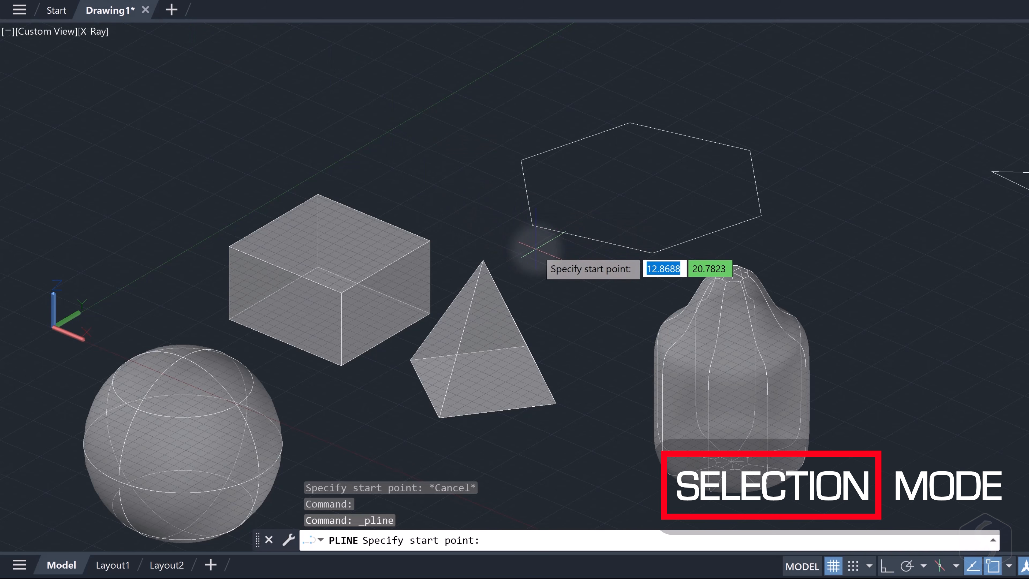
# Leave the polyline command, and select the hexagon and the pyramid one at a time, deselecting each.
pyautogui.press('Escape')
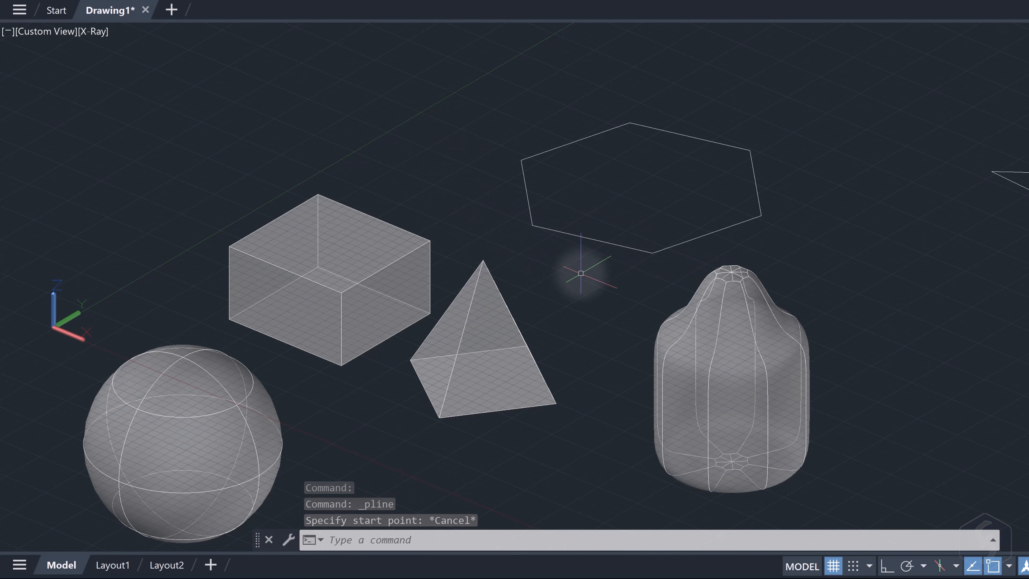
pyautogui.scroll(2, 580, 273)
pyautogui.click(546, 207)
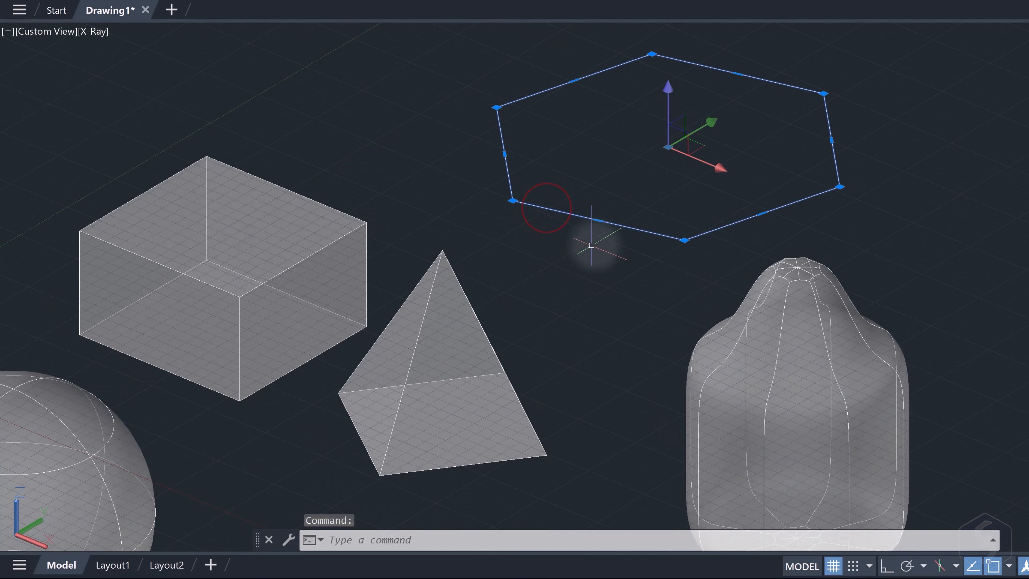
pyautogui.press('Escape')
pyautogui.click(459, 326)
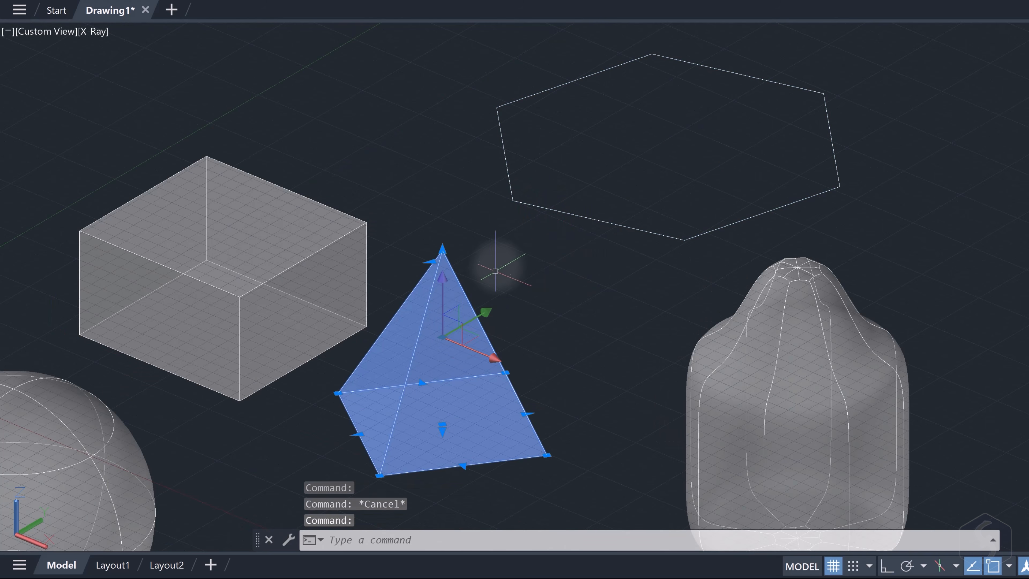
pyautogui.press('Escape')
# Cut the solid box and paste it back at a new position slightly behind its original place.
pyautogui.click(298, 248)
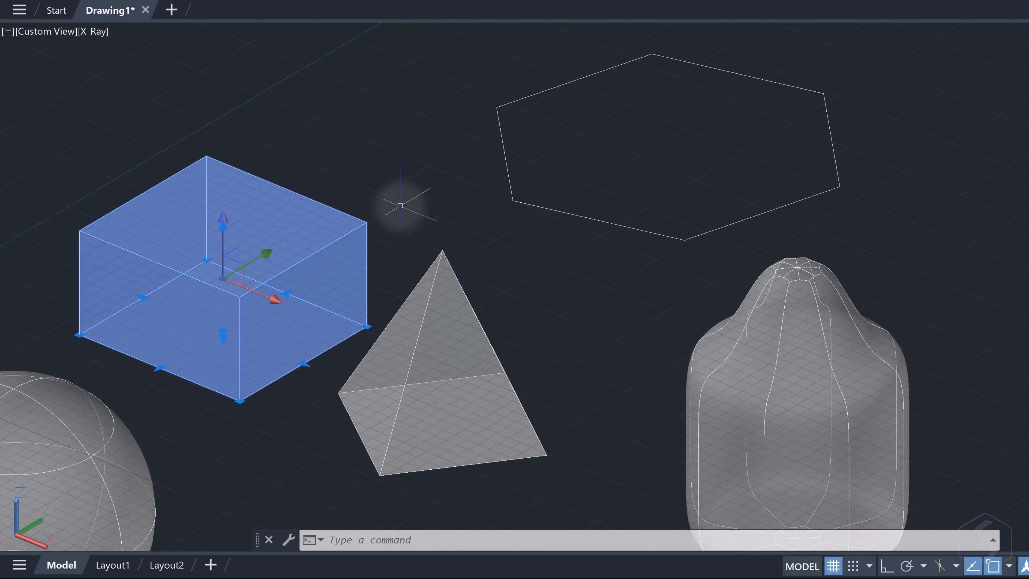
pyautogui.hotkey('ctrl', 'x')
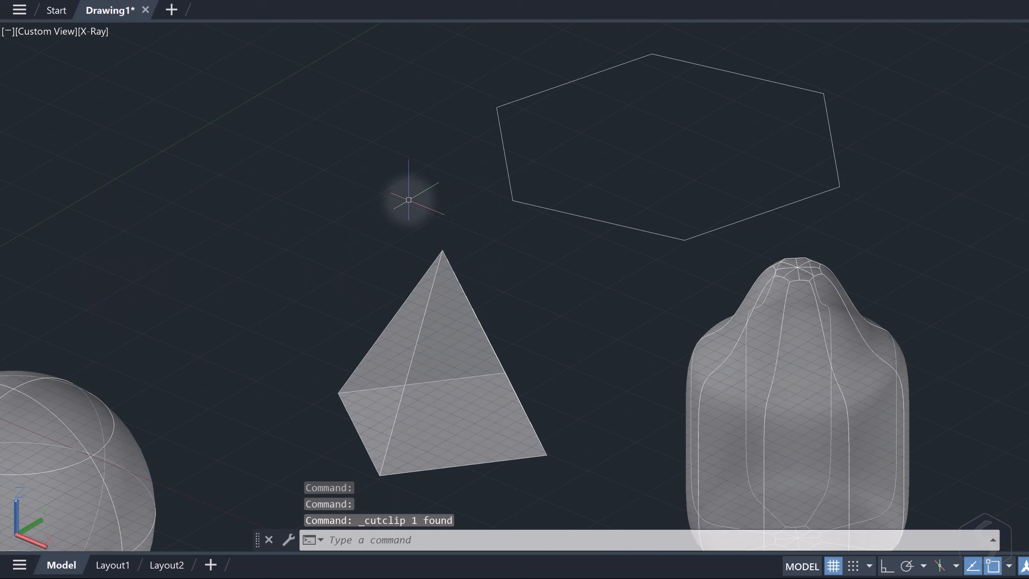
pyautogui.hotkey('ctrl', 'v')
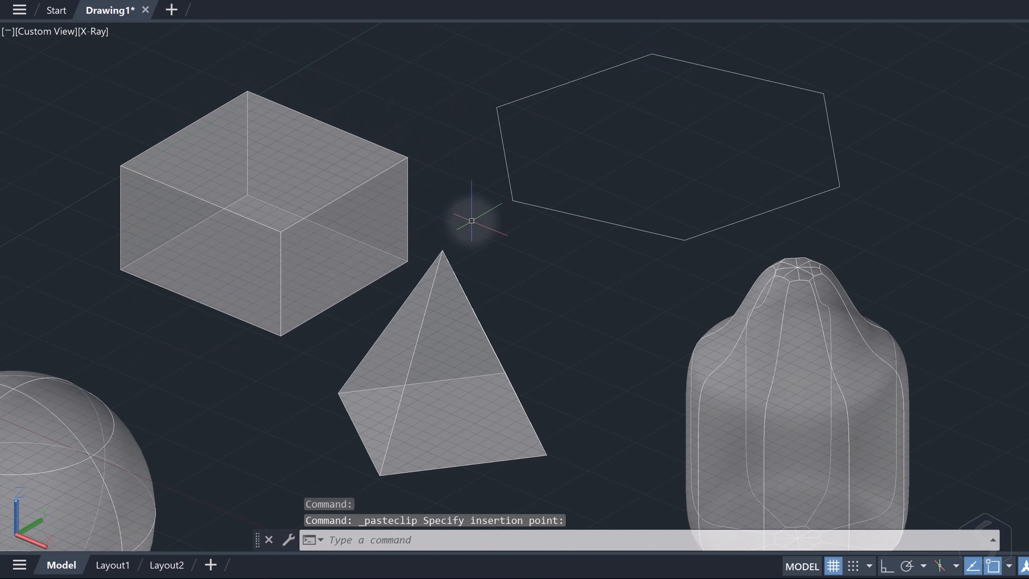
# Undo the box's cut and paste, then select the hexagon and stretch its front-left vertex outward toward the pyramid.
pyautogui.hotkey('ctrl', 'z')
pyautogui.hotkey('ctrl', 'z')
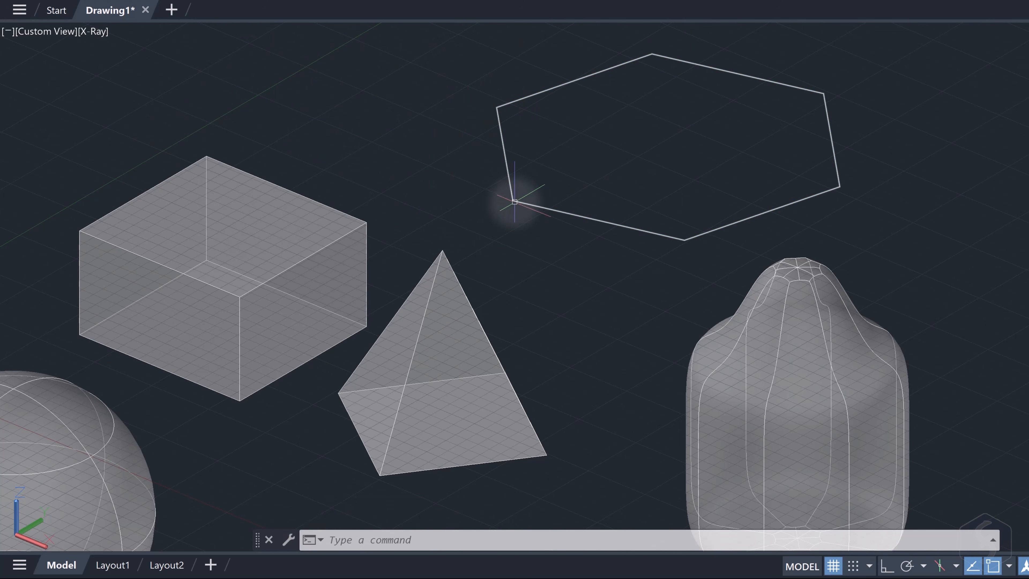
pyautogui.click(512, 202)
pyautogui.scroll(3, 574, 177)
pyautogui.scroll(4, 654, 101)
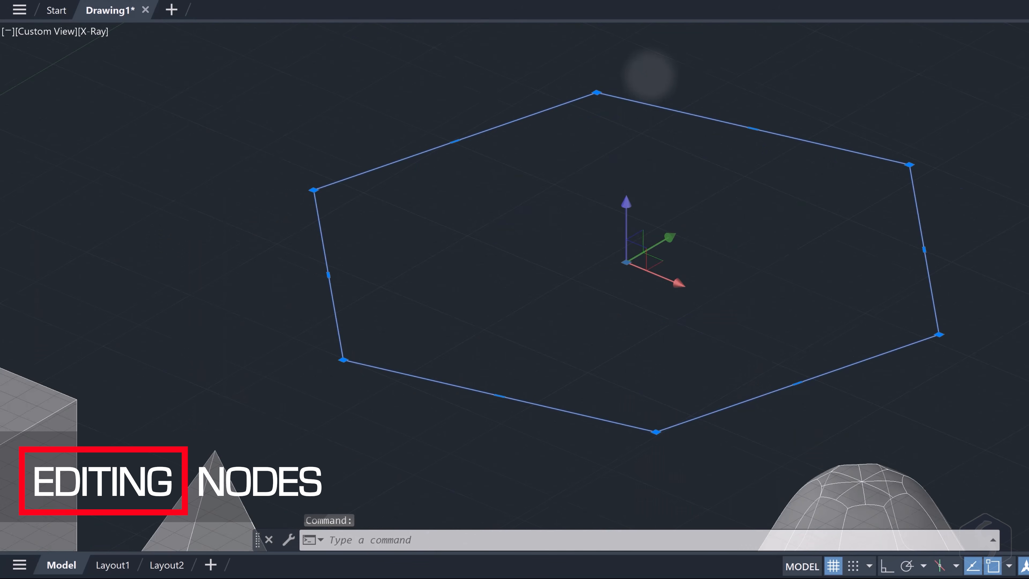
pyautogui.scroll(-3, 613, 88)
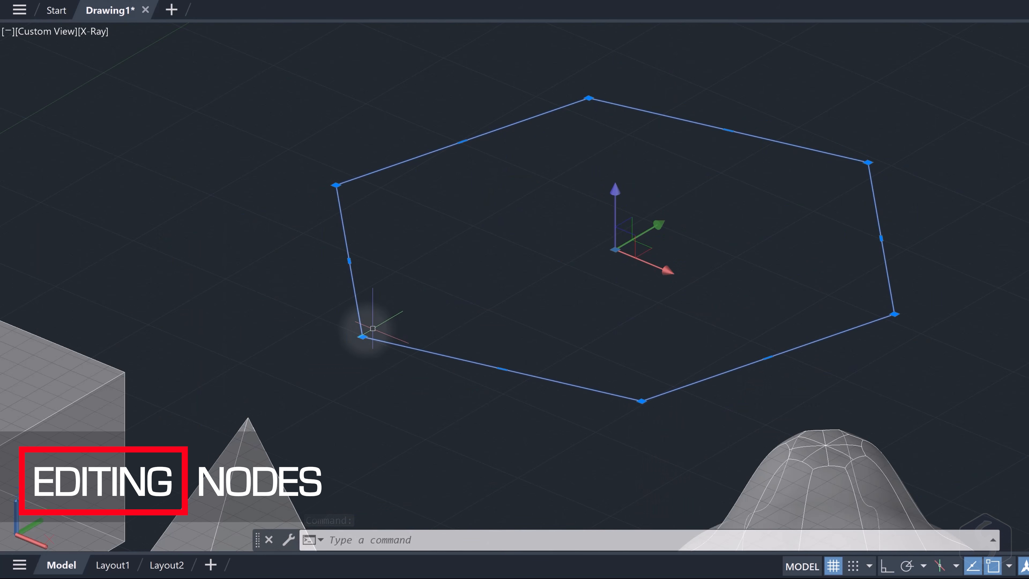
pyautogui.click(362, 336)
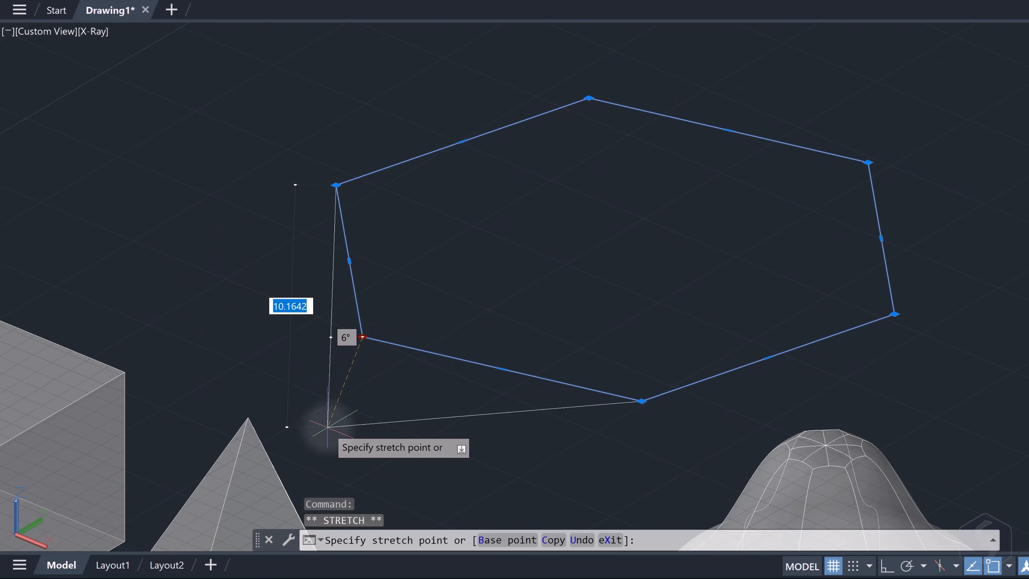
pyautogui.click(327, 426)
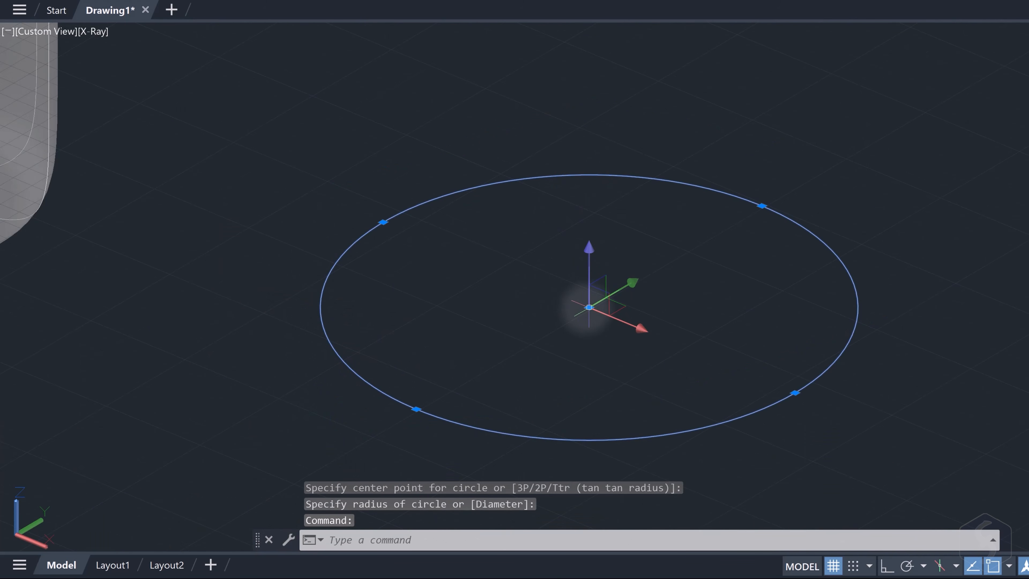
# Move the circle to a new position by its centre grip.
pyautogui.click(589, 306)
pyautogui.click(505, 281)
pyautogui.click(505, 281)
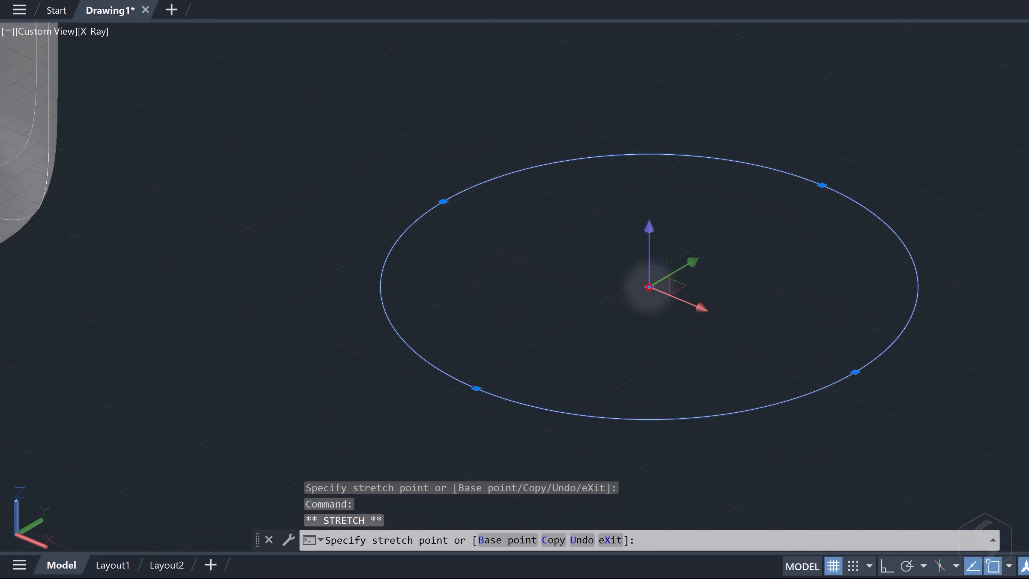
pyautogui.click(649, 287)
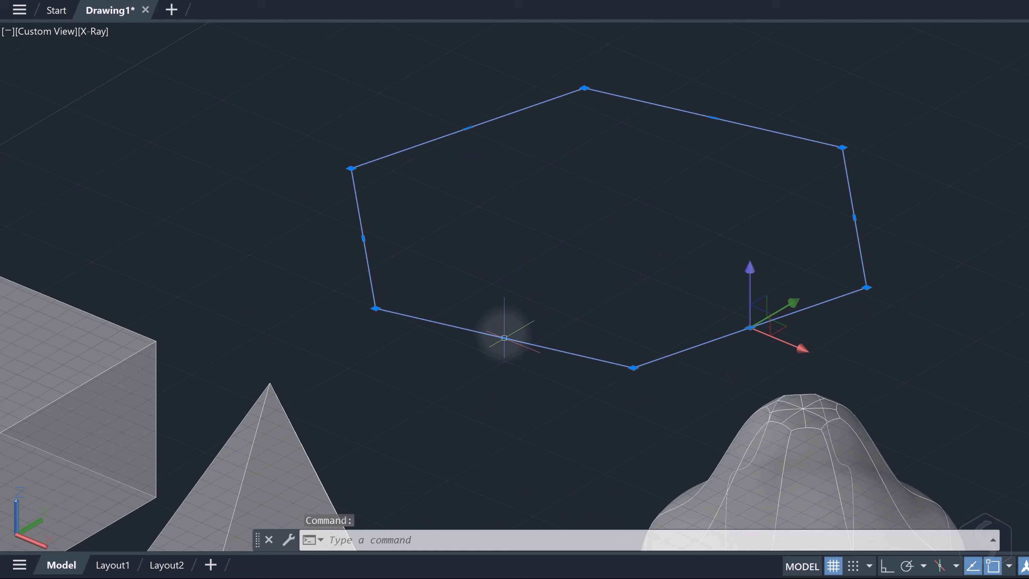
# Stretch the hexagon's front edge outward by its midpoint grip.
pyautogui.click(503, 337)
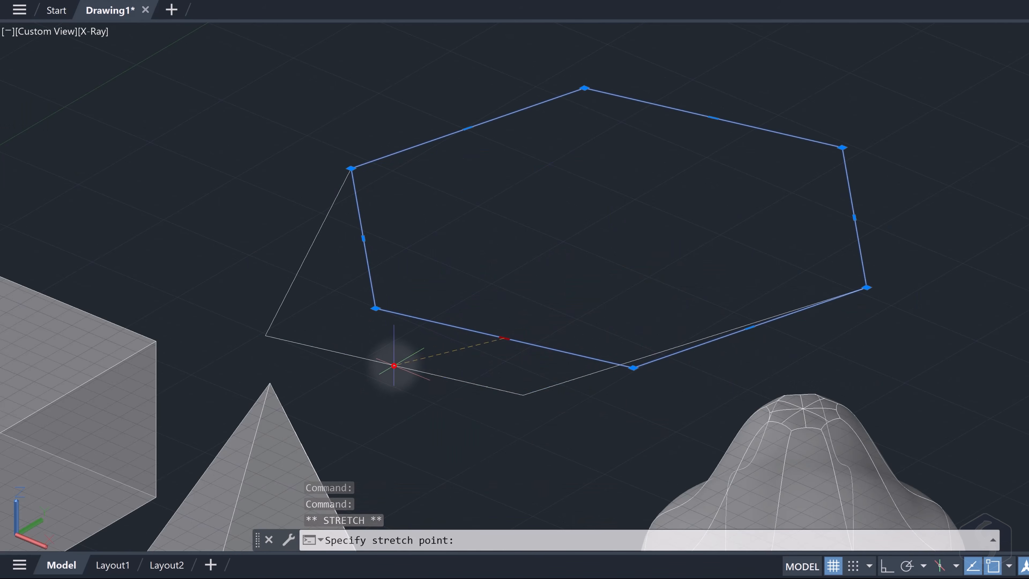
pyautogui.click(394, 365)
pyautogui.scroll(2, 368, 306)
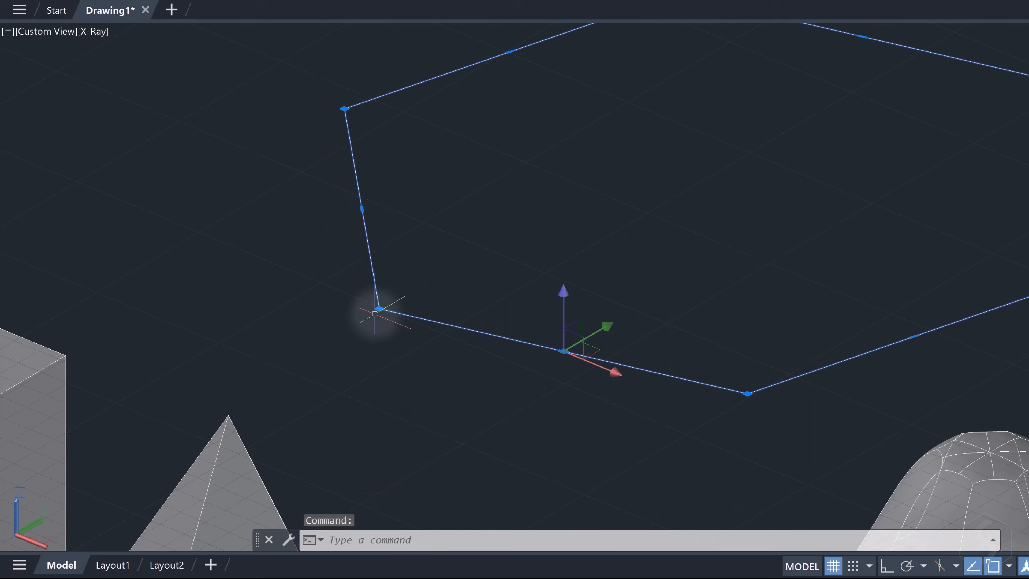
# Try Add Vertex at the hexagon's front-left corner, and remove that corner with Remove Vertex.
pyautogui.moveTo(379, 309)
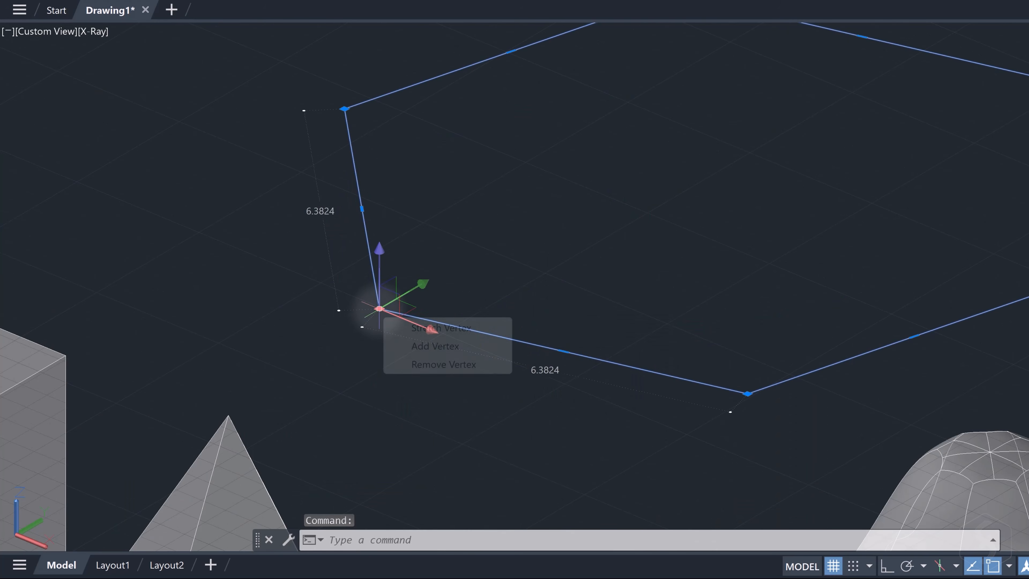
pyautogui.click(440, 347)
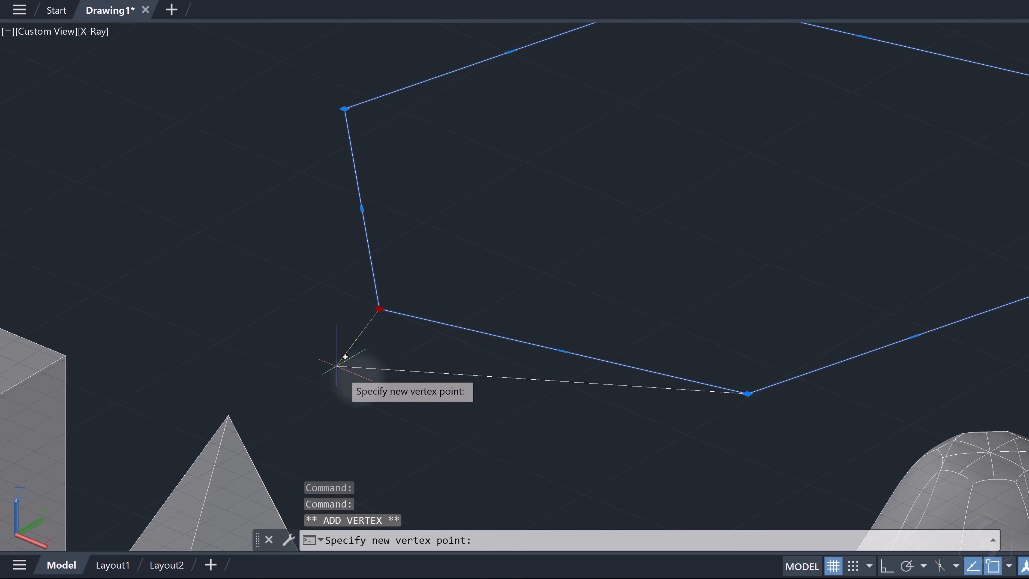
pyautogui.click(429, 377)
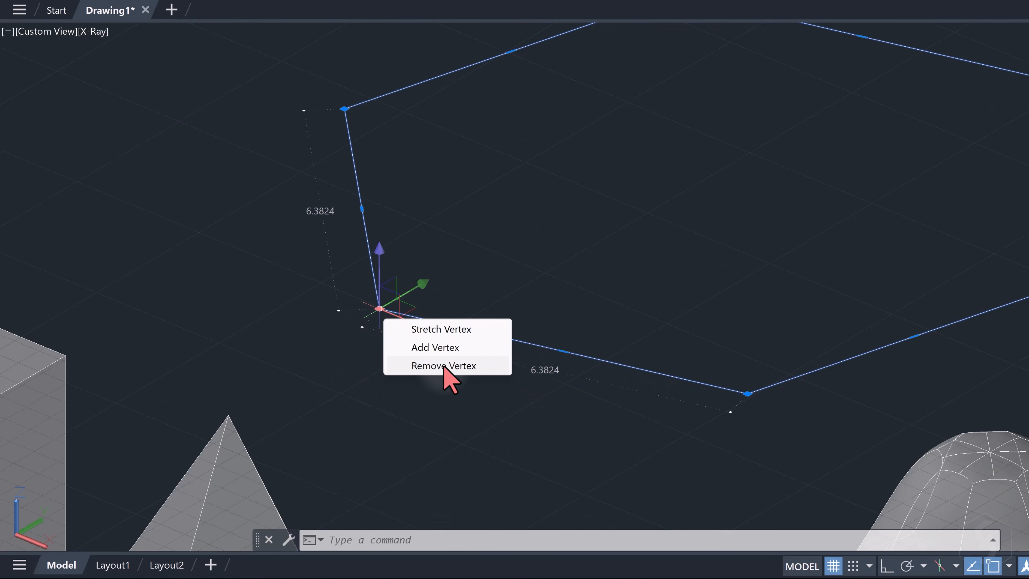
pyautogui.click(445, 366)
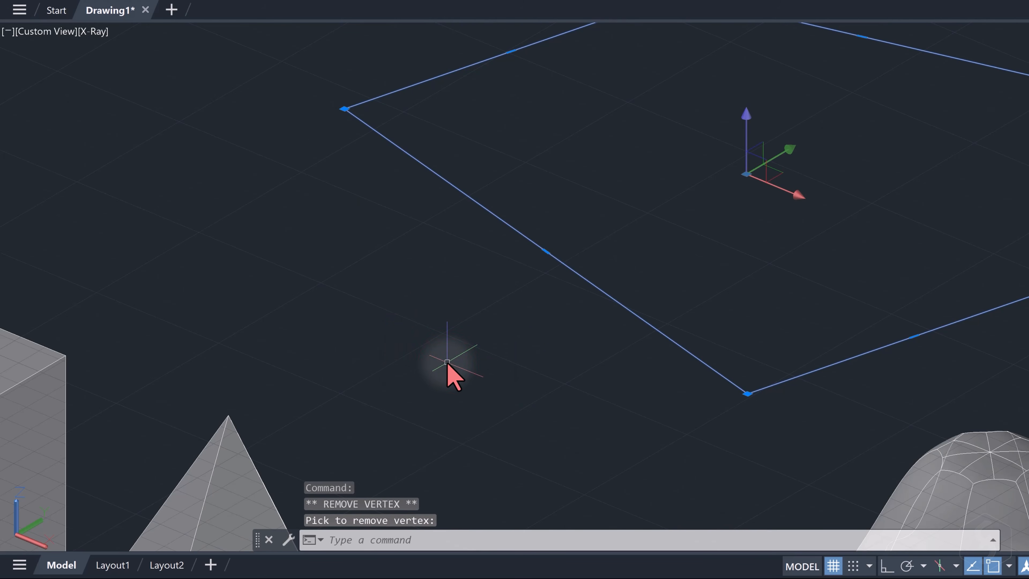
pyautogui.press('Escape')
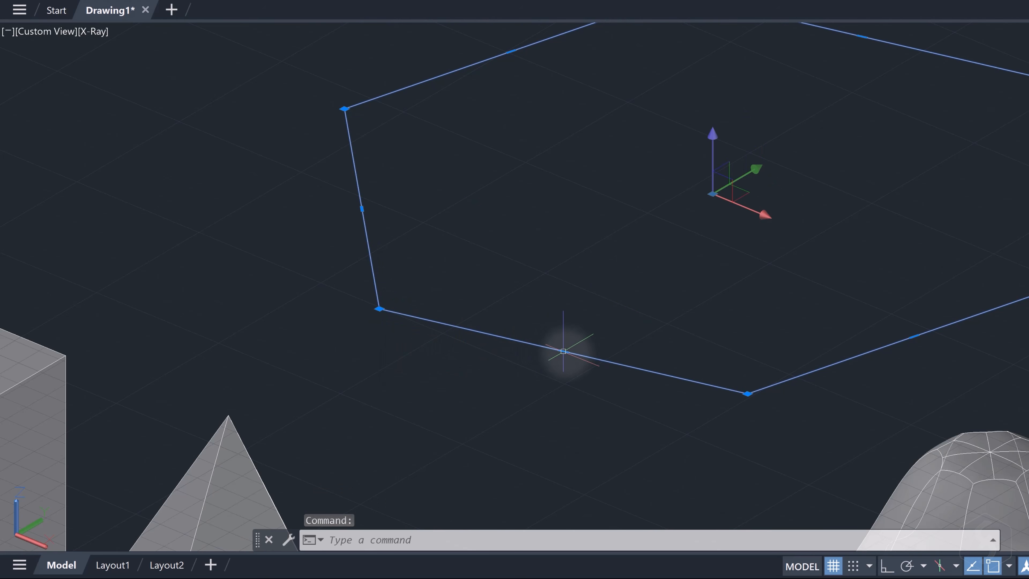
# Convert the hexagon's front edge to an outward-curving arc, and convert it back to a line.
pyautogui.moveTo(563, 351)
pyautogui.click(644, 406)
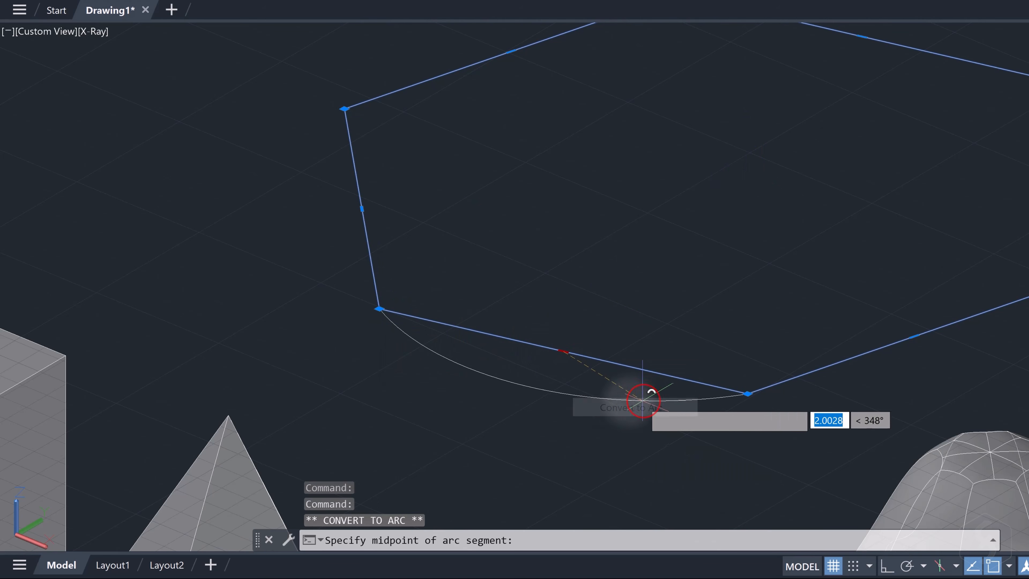
pyautogui.click(520, 411)
pyautogui.moveTo(508, 409)
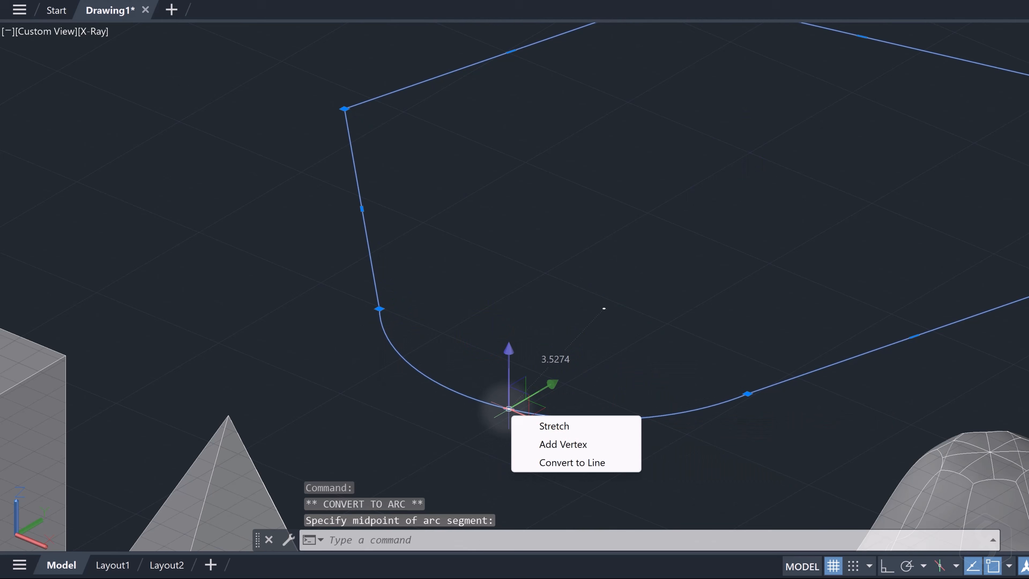
pyautogui.click(584, 461)
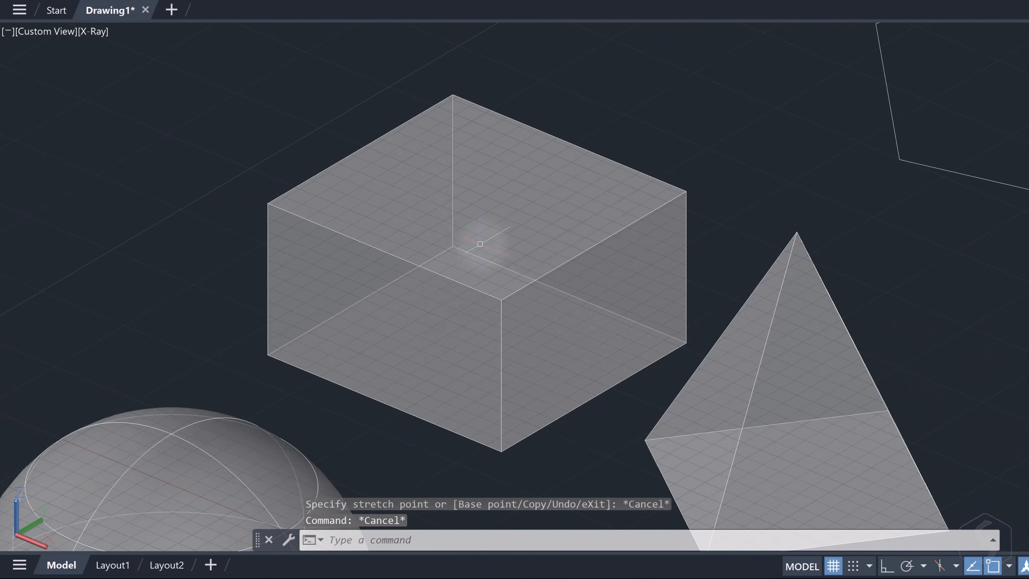
# Select the solid box, raise its top face with the height grip, and stretch its front-left side outward.
pyautogui.click(483, 245)
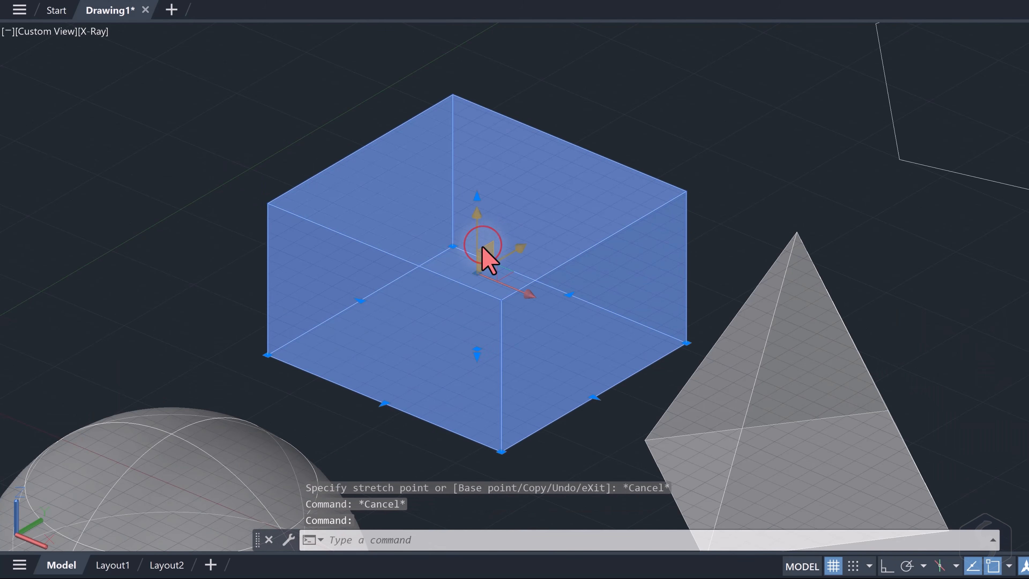
pyautogui.click(476, 197)
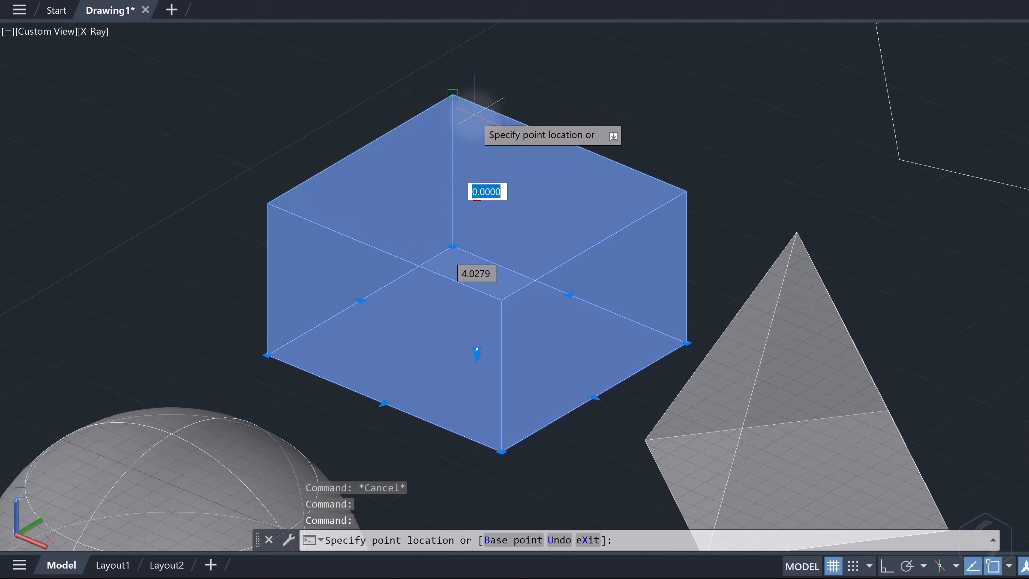
pyautogui.click(473, 149)
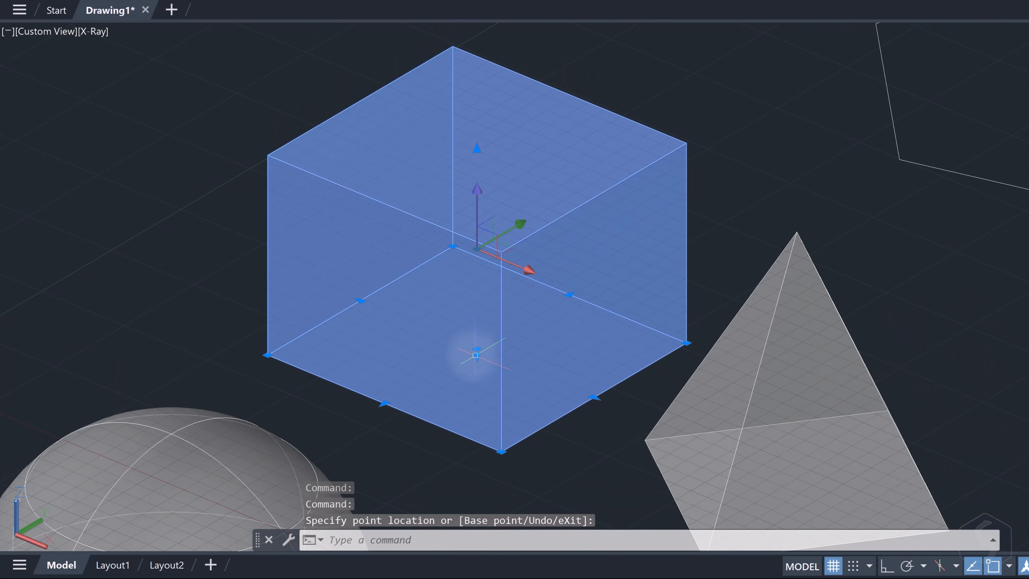
pyautogui.click(335, 422)
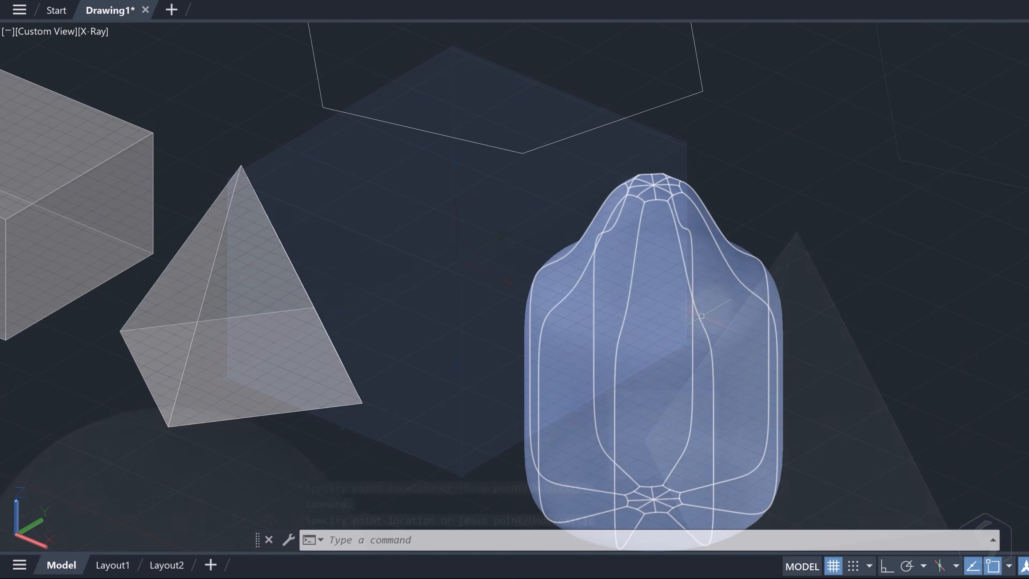
# Select the bottle-shaped object and examine the grips around its top.
pyautogui.click(721, 293)
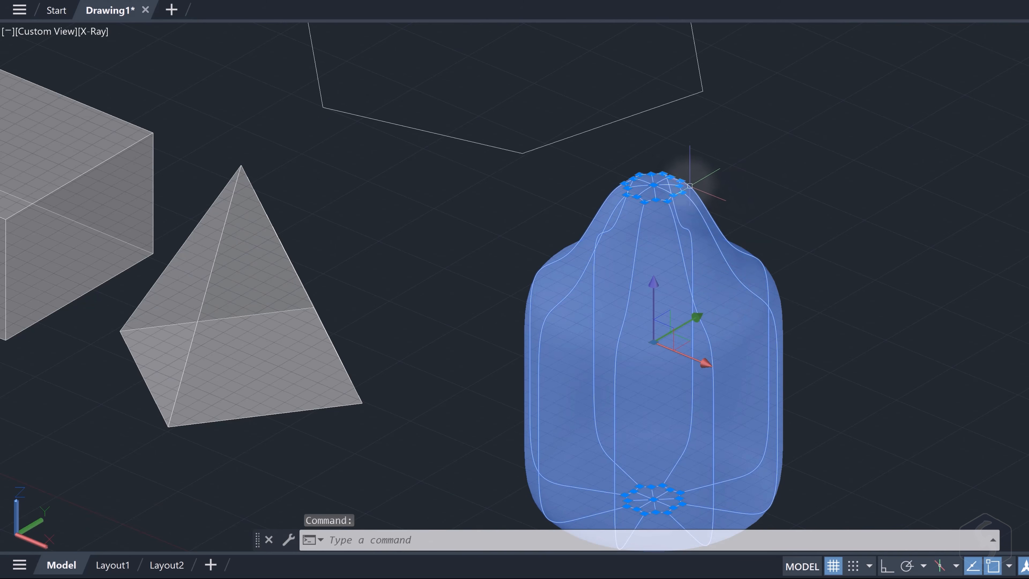
pyautogui.scroll(5, 689, 186)
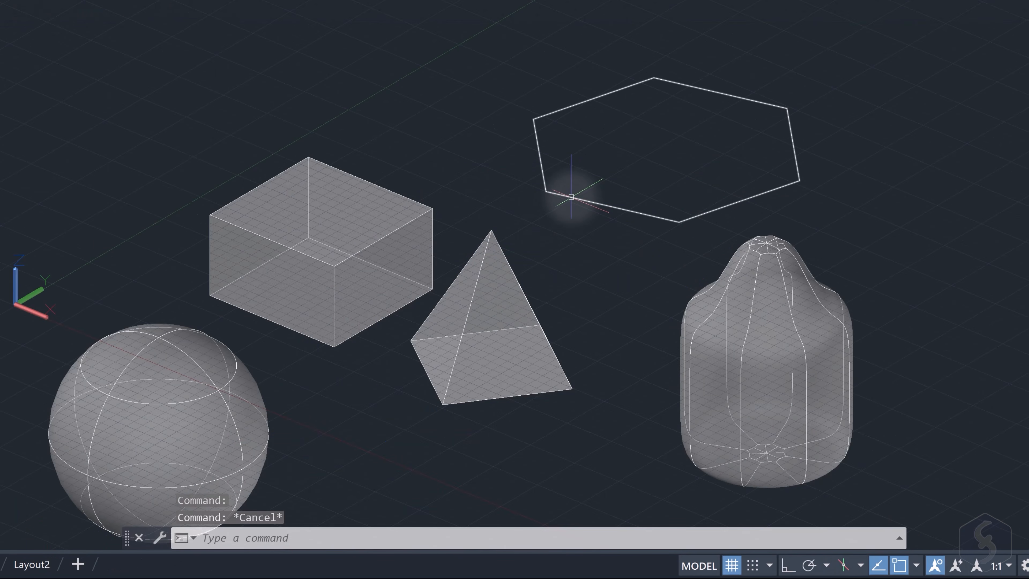
# Select the hexagon, box and pyramid together, try moving them along the Y axis, and undo the move.
pyautogui.click(569, 196)
pyautogui.click(380, 218)
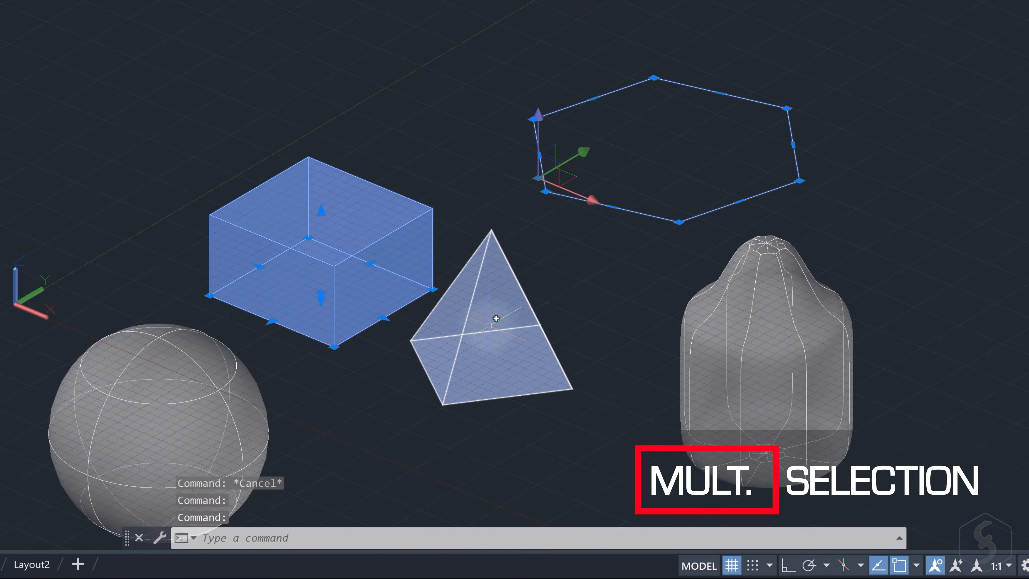
pyautogui.click(491, 320)
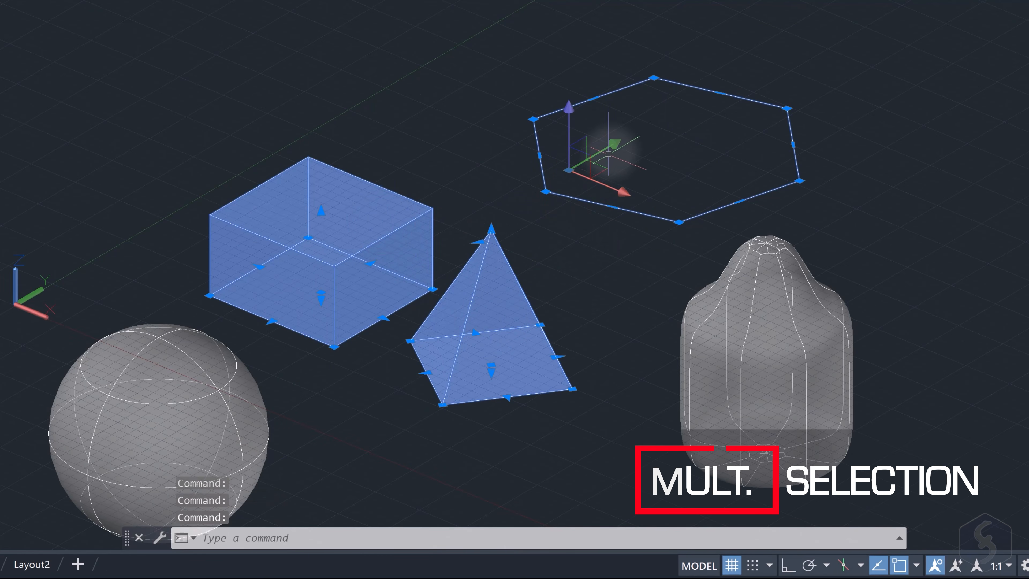
pyautogui.click(612, 144)
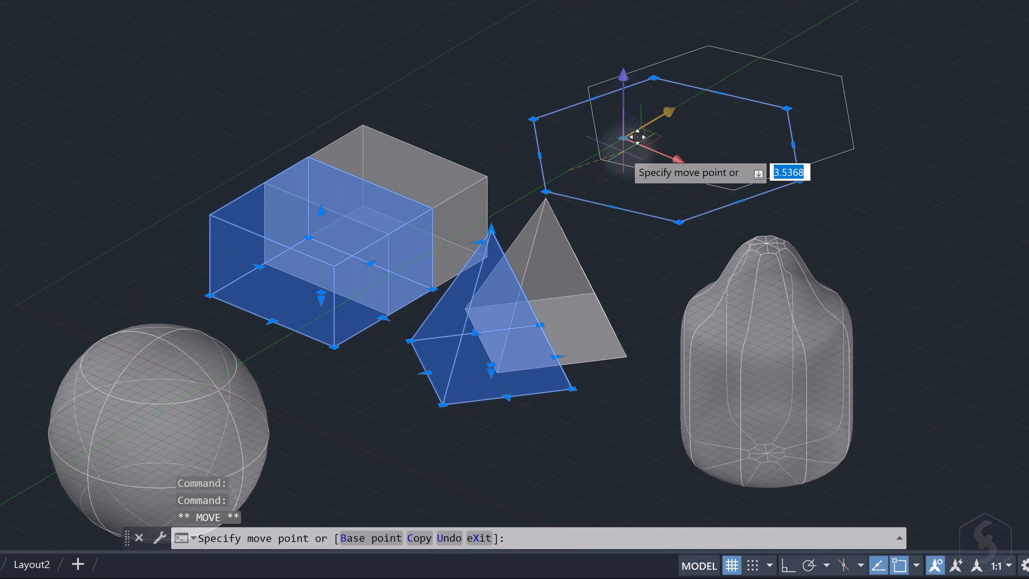
pyautogui.hotkey('ctrl', 'z')
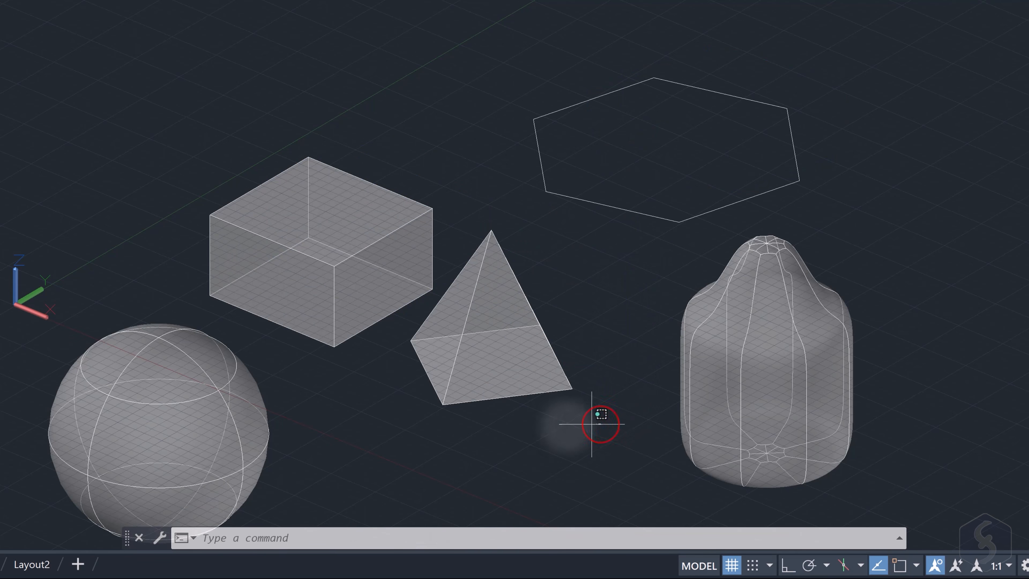
# Try lasso selection around groups of objects, including the hexagon, pyramid and bottle-shaped object, clearing each selection.
pyautogui.moveTo(601, 423)
pyautogui.mouseDown()
pyautogui.moveTo(459, 409)
pyautogui.moveTo(390, 363)
pyautogui.moveTo(373, 313)
pyautogui.moveTo(425, 241)
pyautogui.moveTo(560, 184)
pyautogui.moveTo(662, 233)
pyautogui.moveTo(673, 269)
pyautogui.mouseUp()
pyautogui.press('Escape')
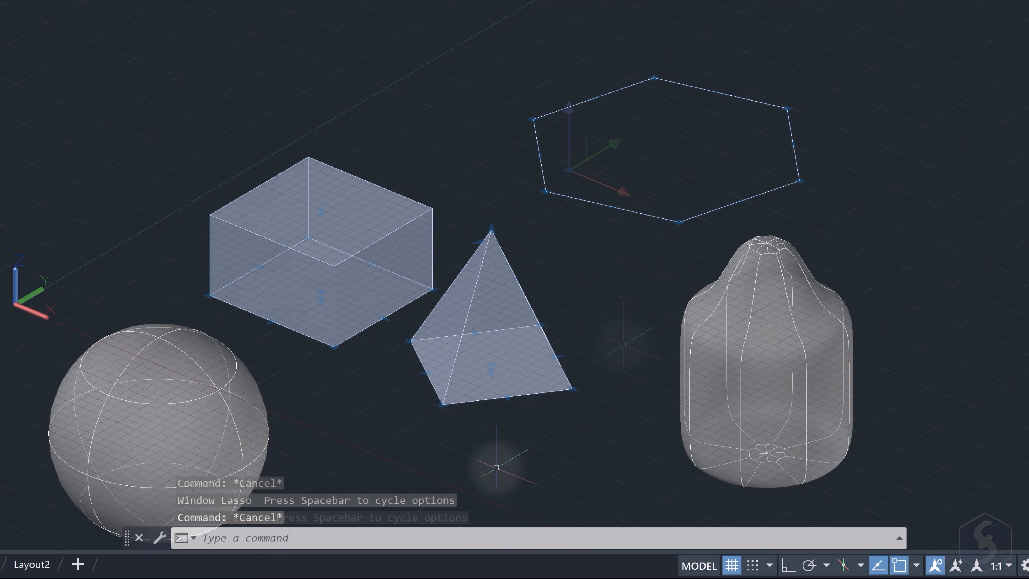
pyautogui.moveTo(455, 482)
pyautogui.mouseDown()
pyautogui.moveTo(597, 408)
pyautogui.moveTo(646, 476)
pyautogui.moveTo(894, 474)
pyautogui.moveTo(923, 271)
pyautogui.moveTo(858, 137)
pyautogui.moveTo(628, 40)
pyautogui.moveTo(489, 85)
pyautogui.moveTo(352, 267)
pyautogui.moveTo(357, 279)
pyautogui.mouseUp()
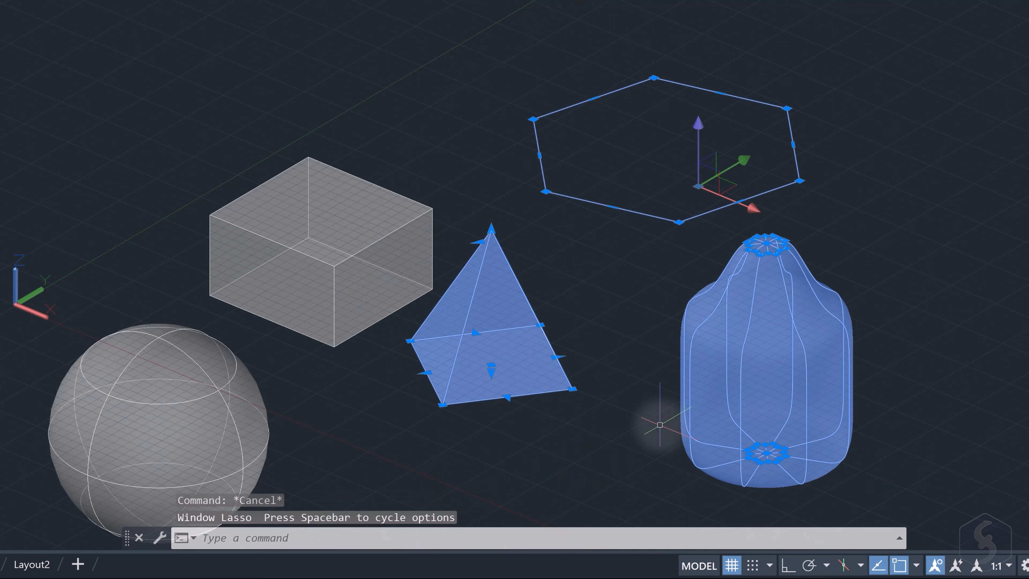
pyautogui.press('Escape')
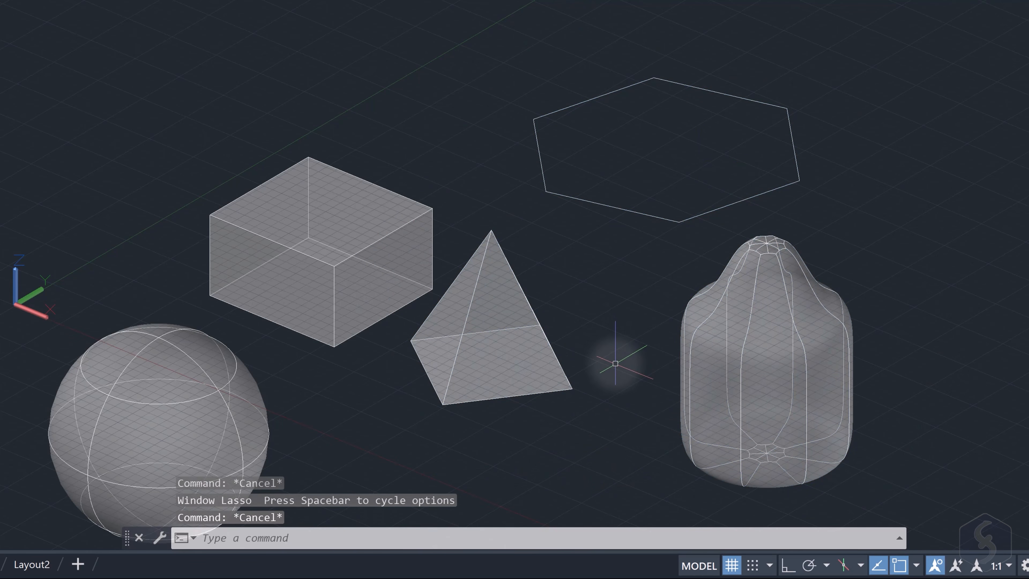